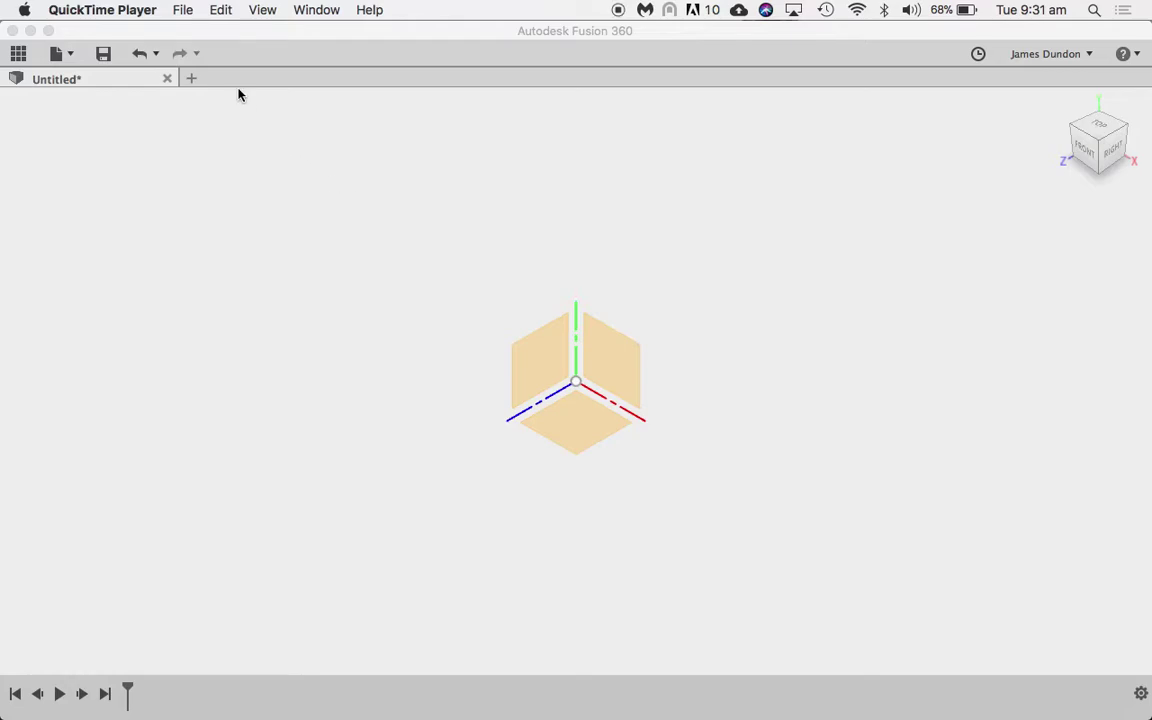
# Step: Examine the origin planes' visibility, the document units and the named views in the model's browser tree
pyautogui.click(299, 271)
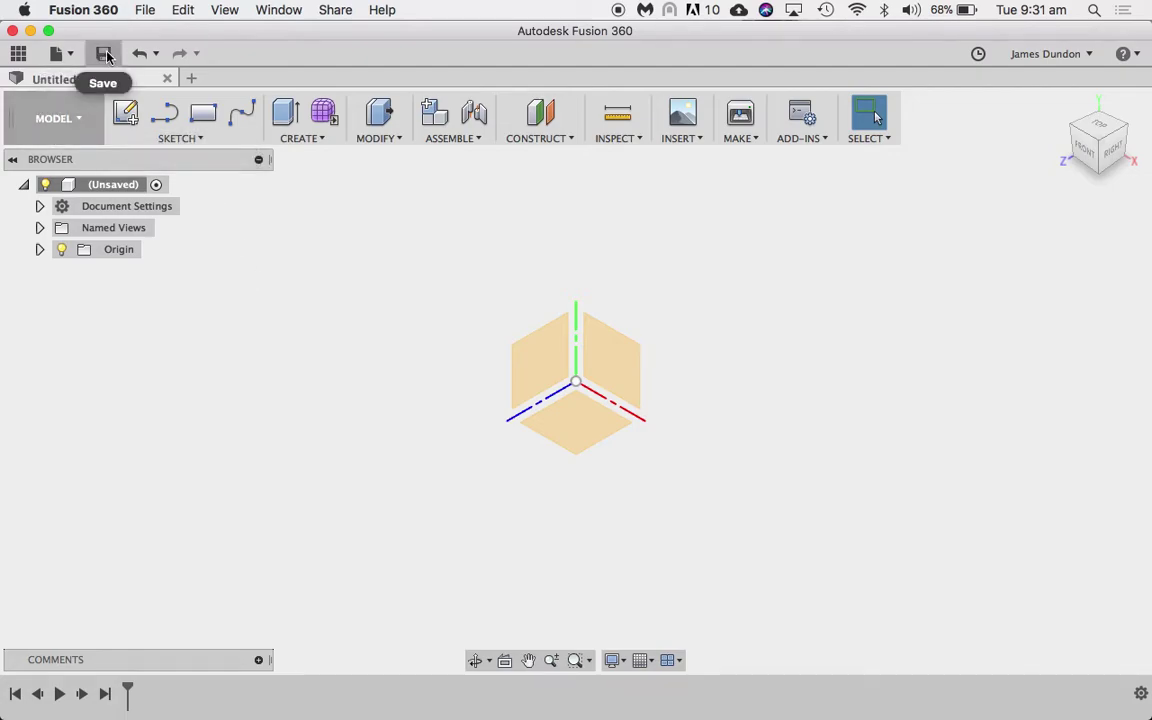
pyautogui.click(62, 249)
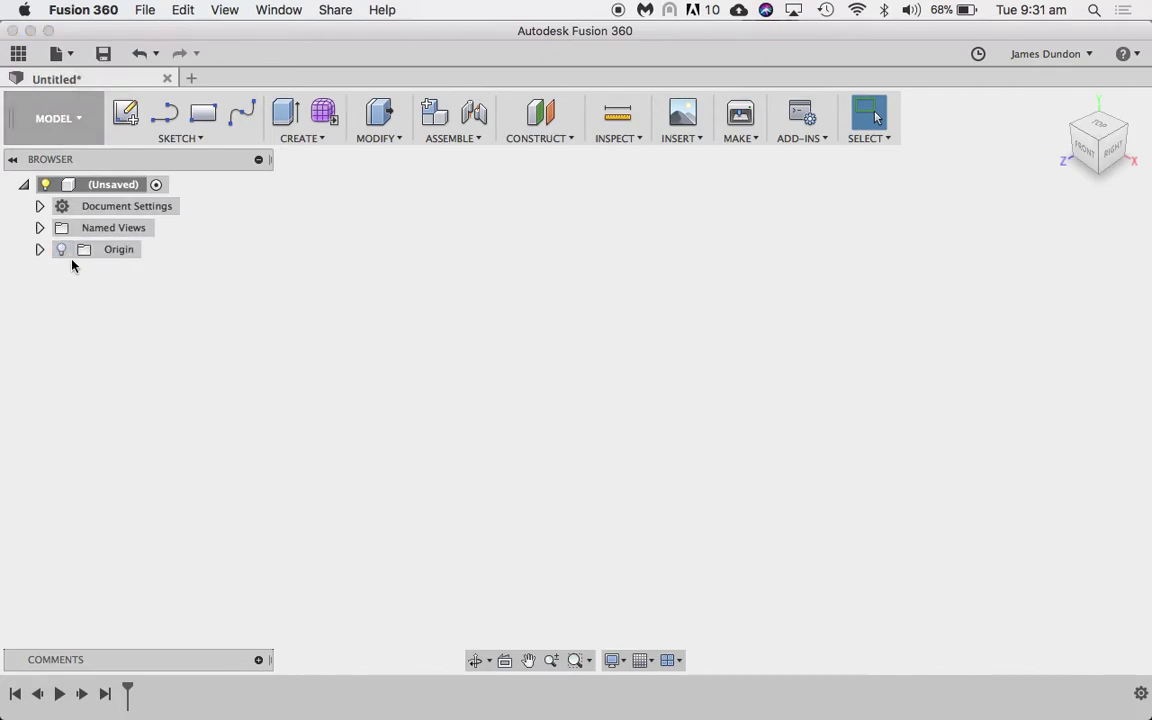
pyautogui.click(62, 249)
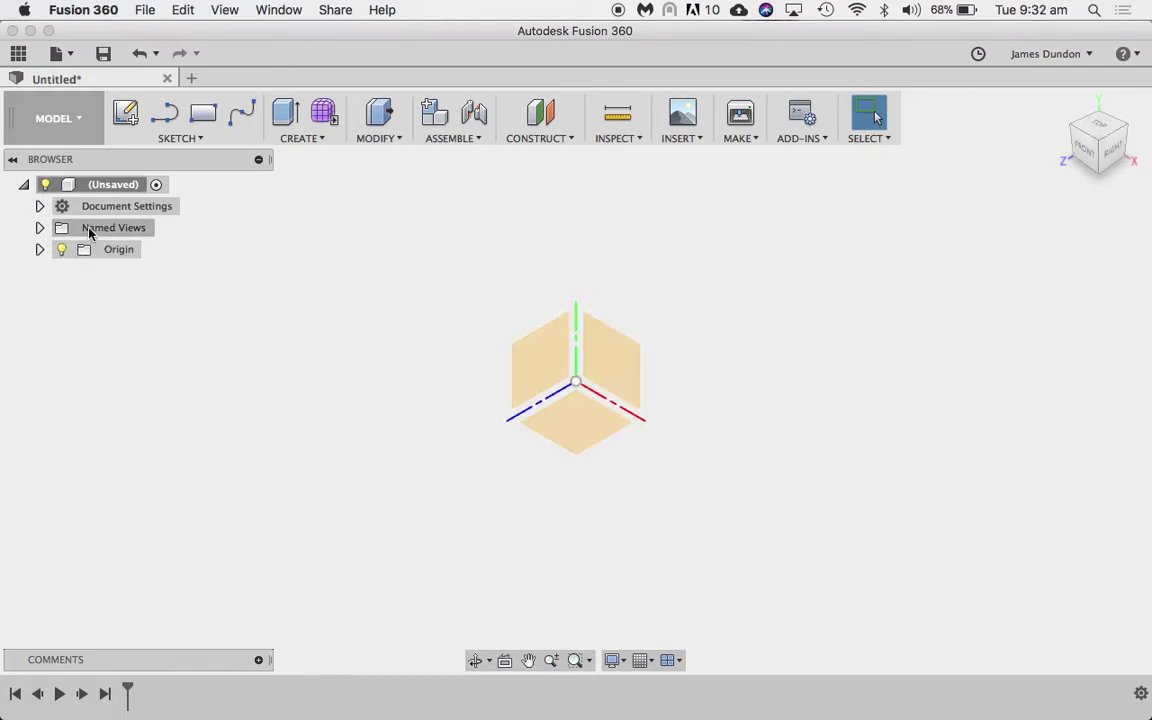
pyautogui.click(40, 207)
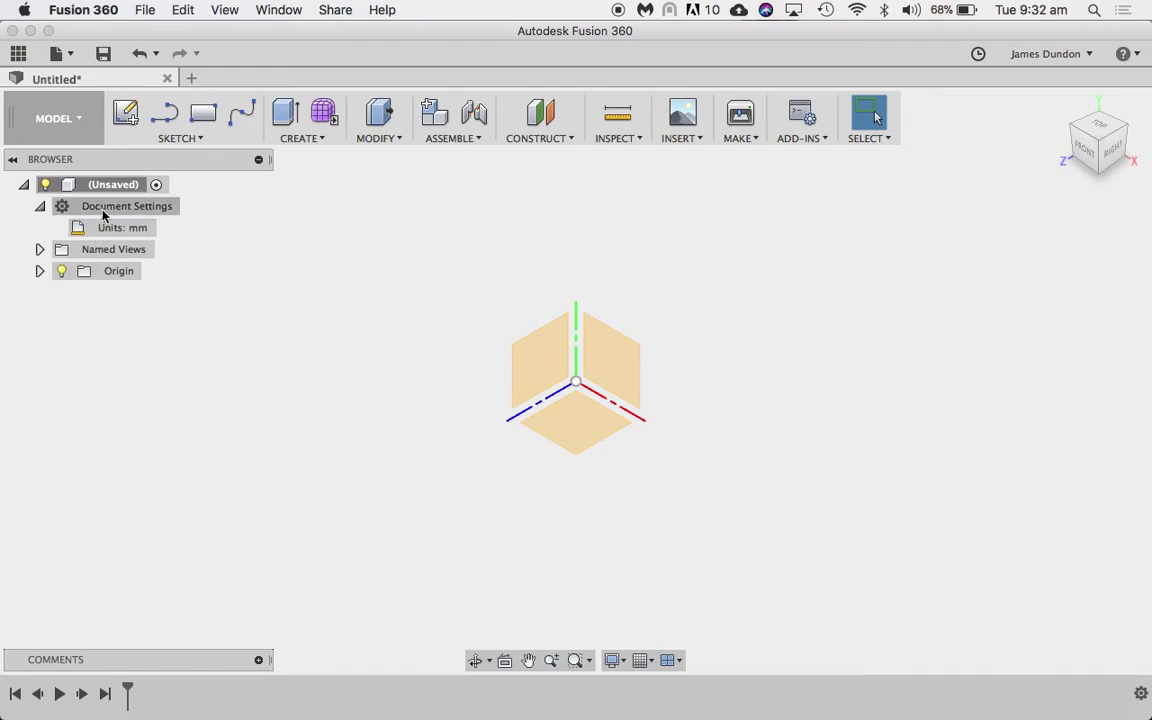
pyautogui.moveTo(139, 237)
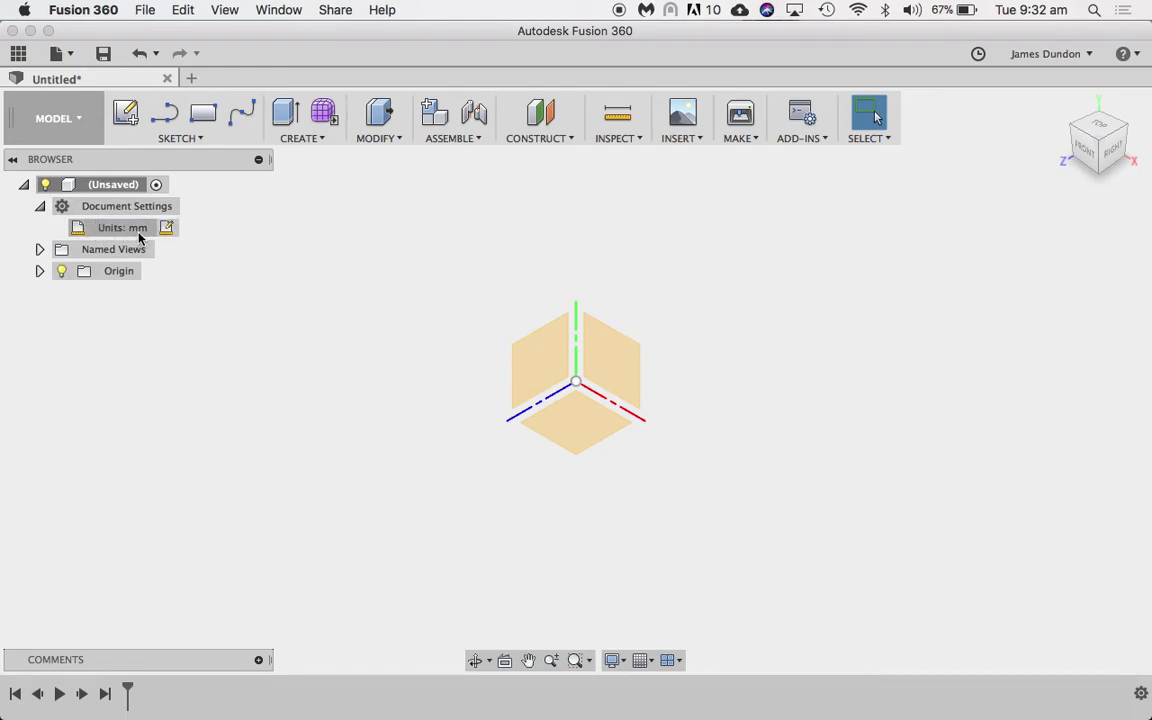
pyautogui.click(40, 249)
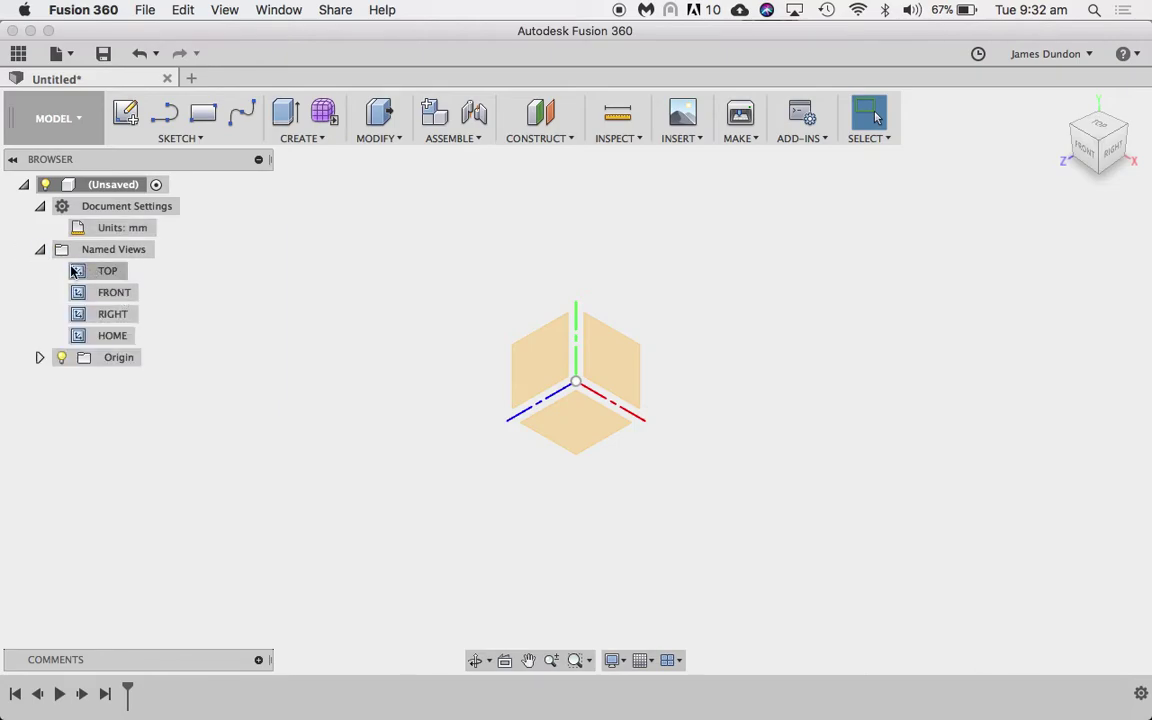
pyautogui.click(40, 249)
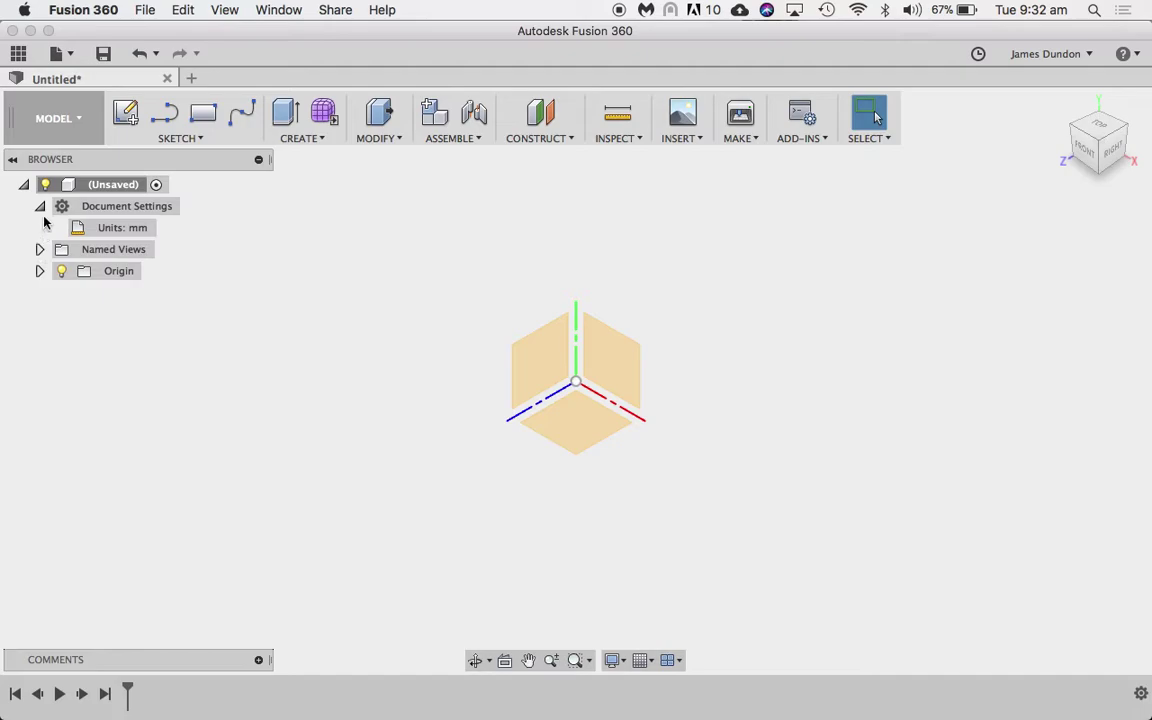
pyautogui.click(40, 206)
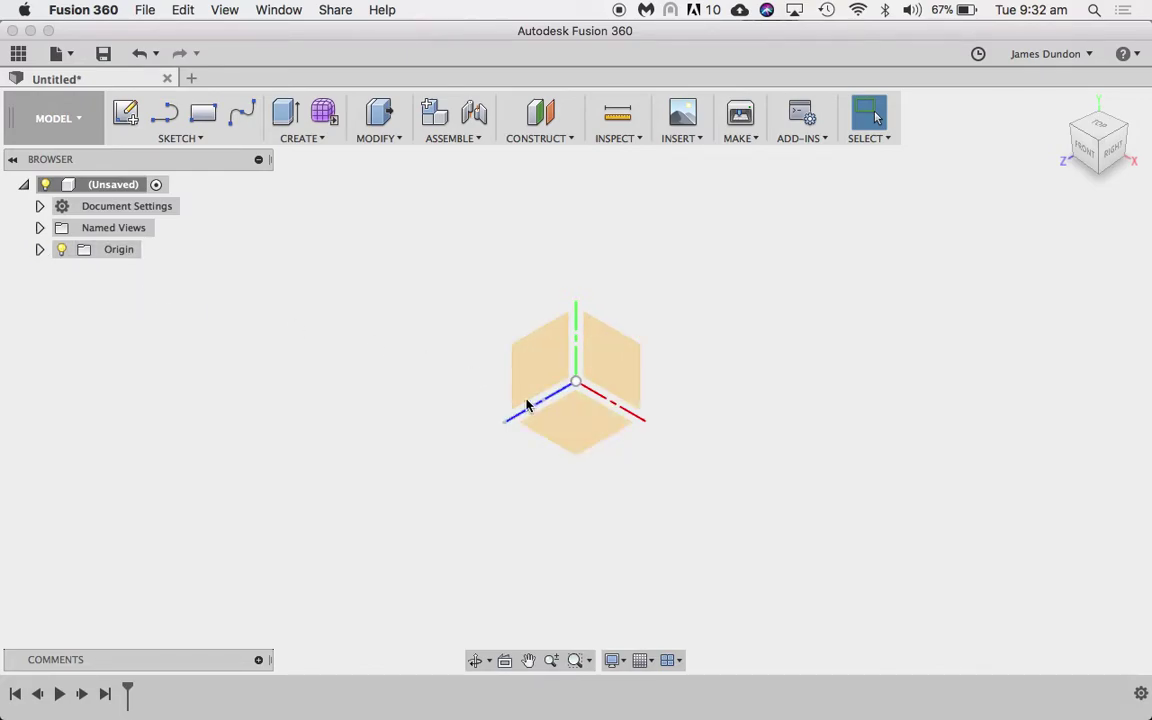
# Step: Save the design under the name Tiny Home Design
pyautogui.click(101, 62)
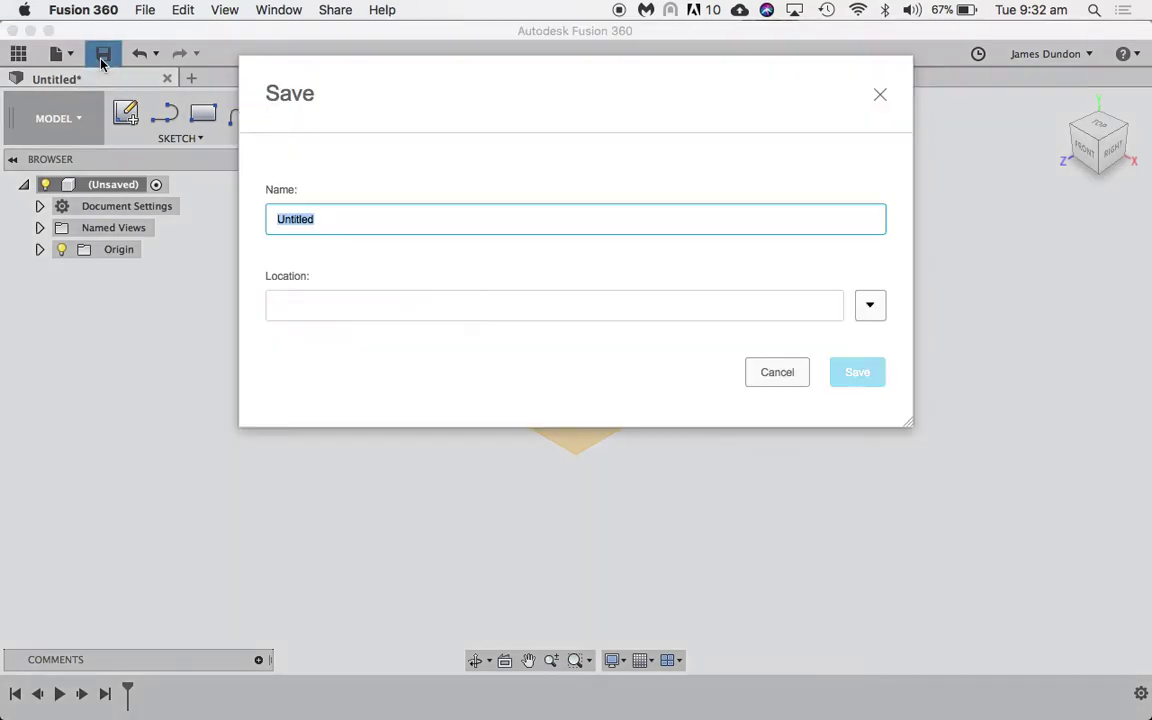
pyautogui.write('Tiny')
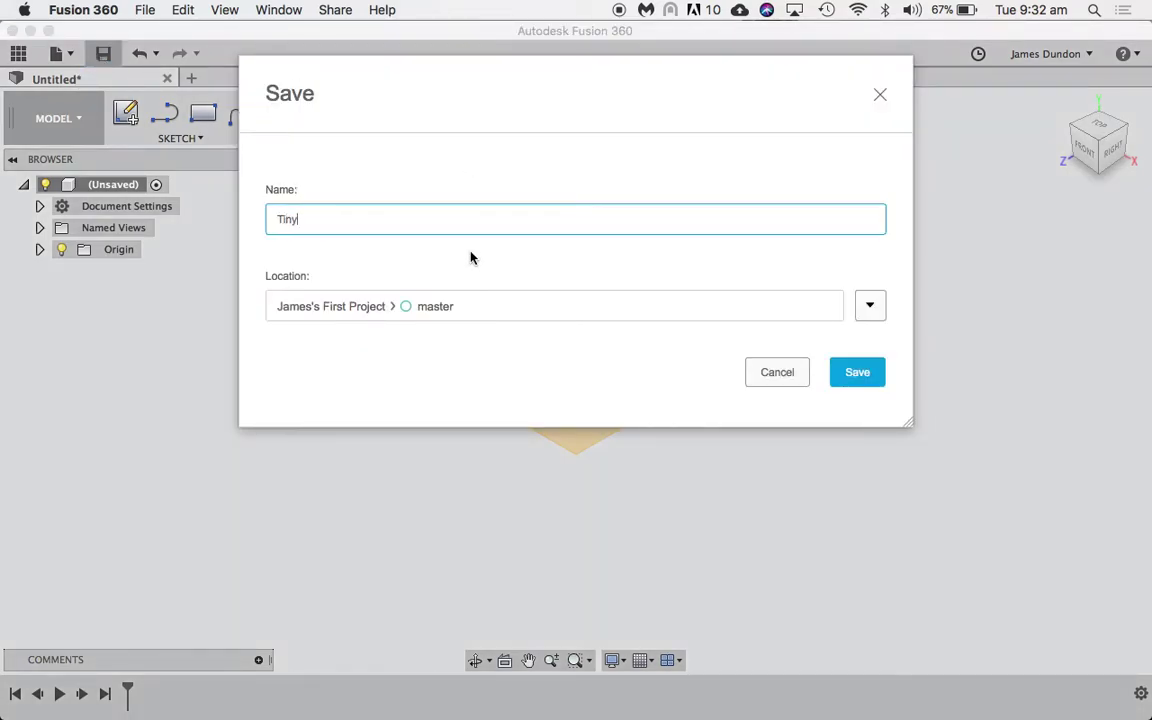
pyautogui.write(' Home Design')
pyautogui.press('Return')
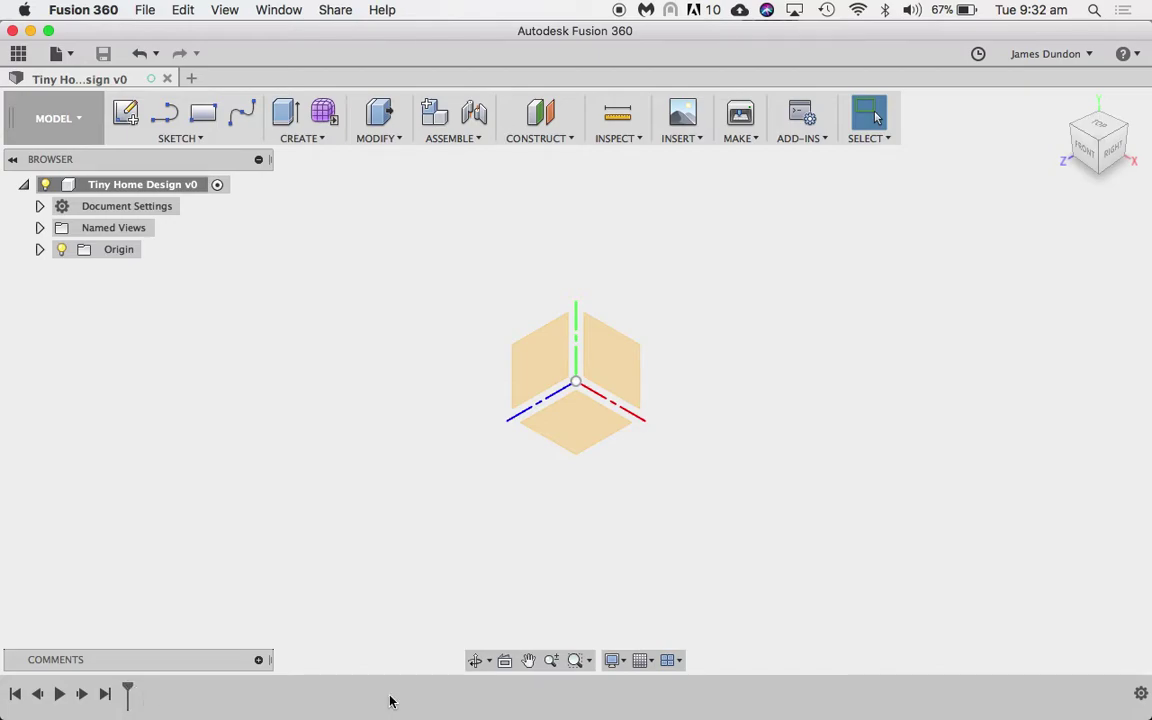
# Step: Inspect the origin planes from the top, front, right and bottom views, and return to the home view
pyautogui.click(1103, 124)
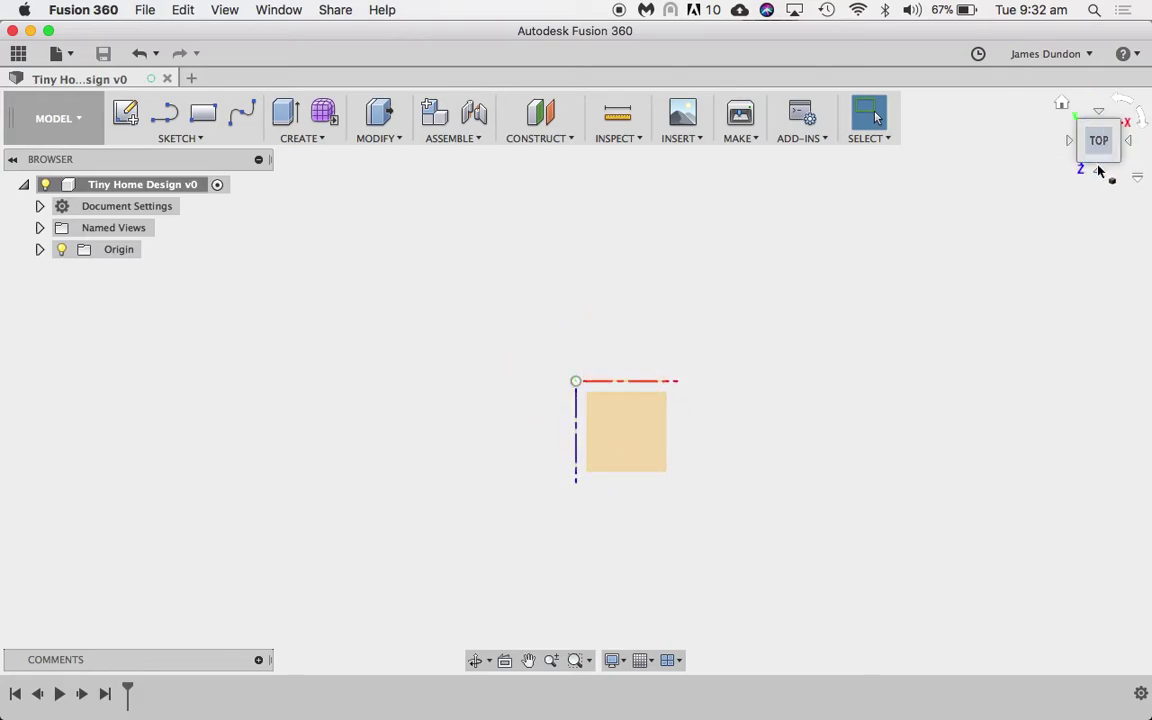
pyautogui.click(1099, 171)
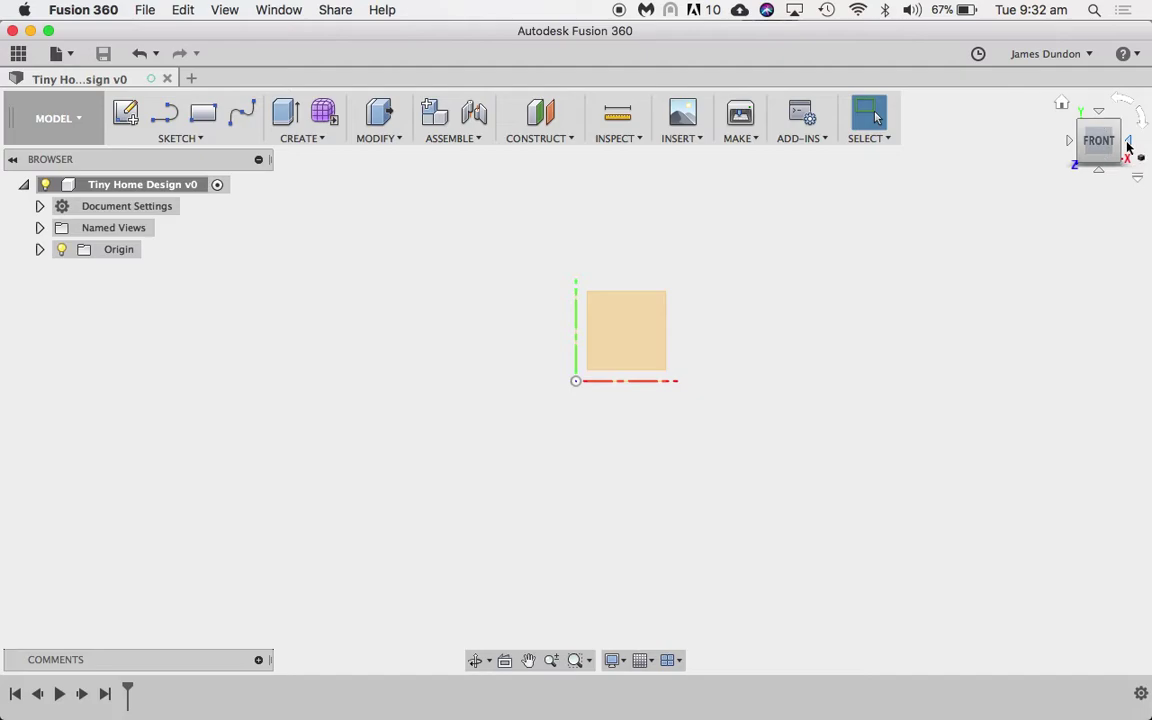
pyautogui.click(1127, 145)
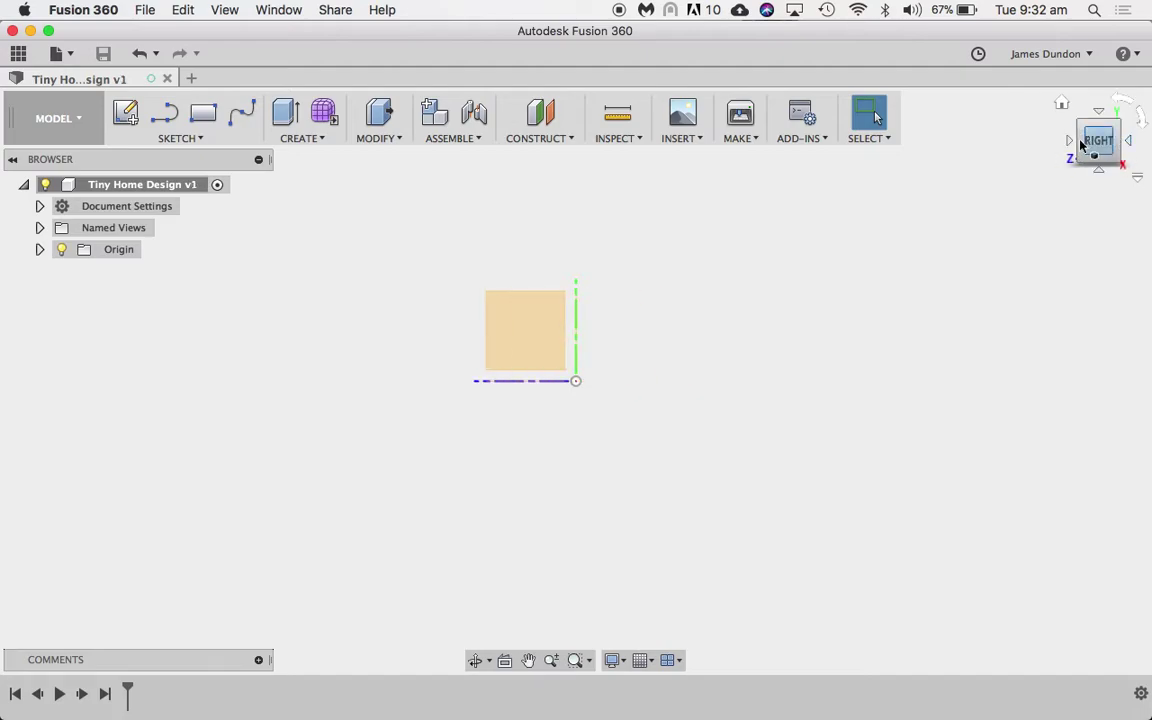
pyautogui.click(1070, 141)
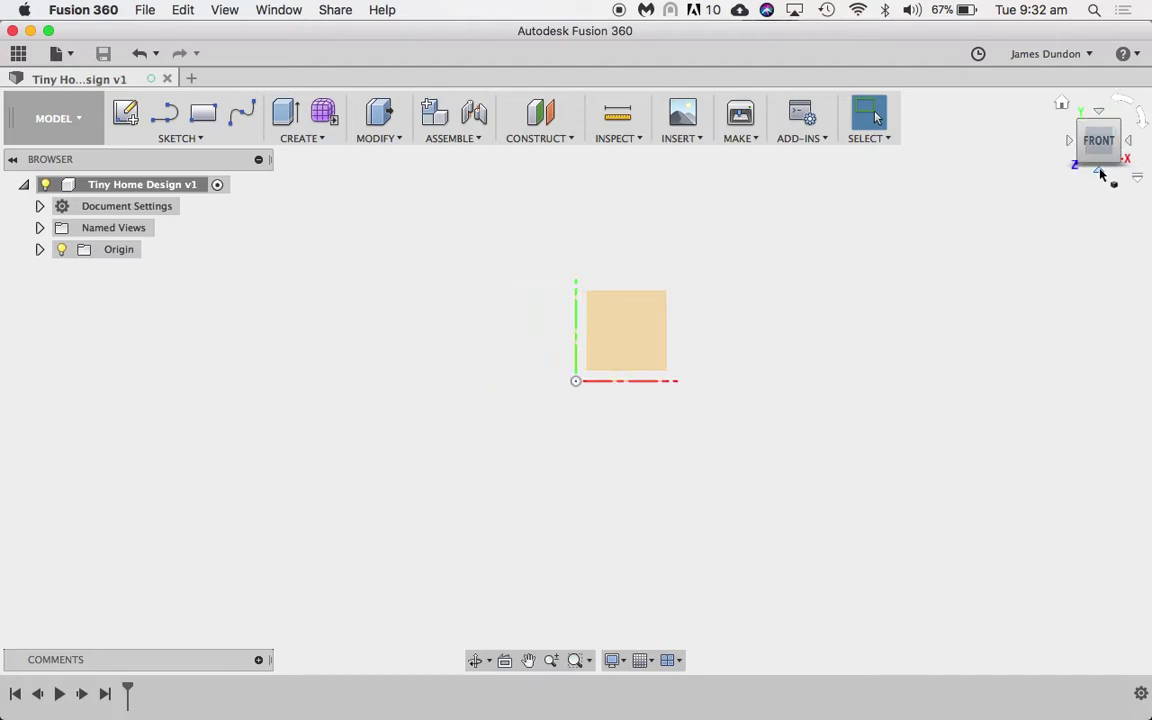
pyautogui.click(1100, 172)
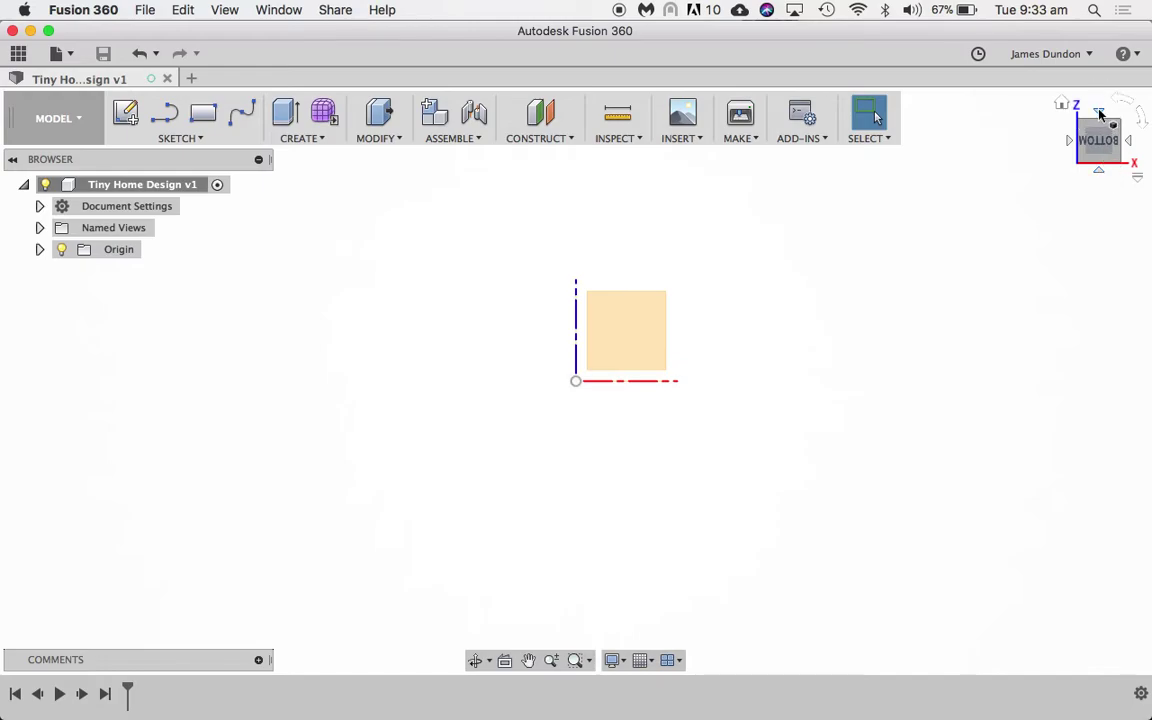
pyautogui.click(1100, 113)
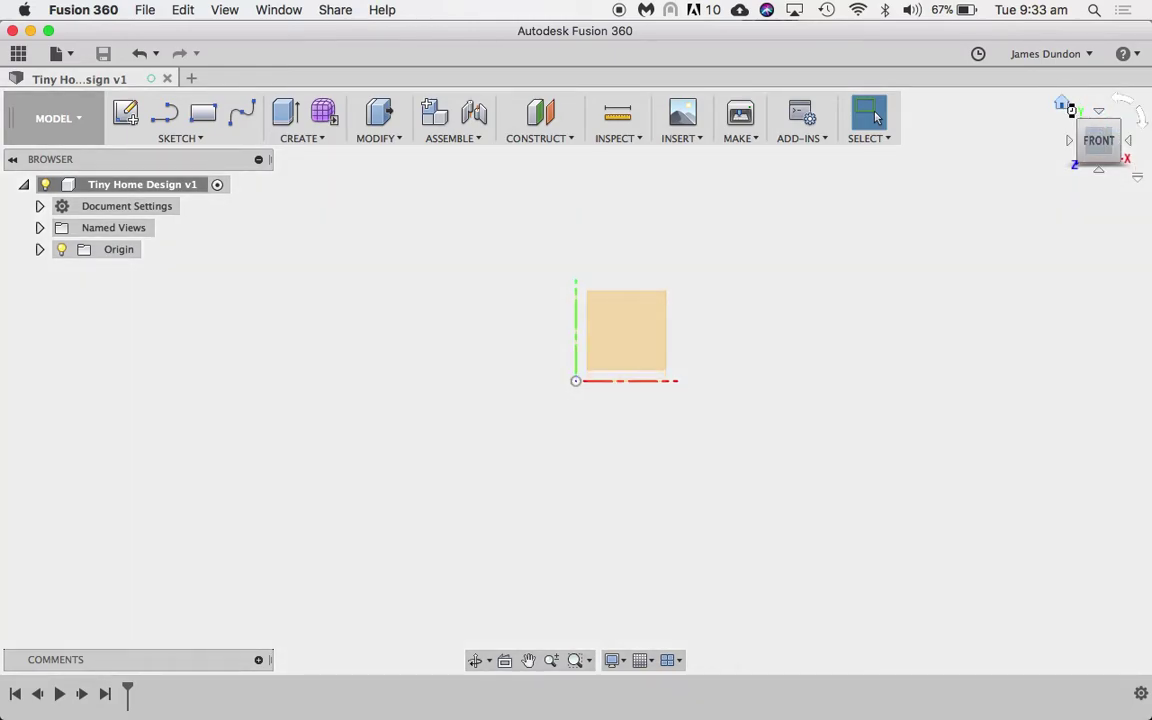
pyautogui.click(1064, 106)
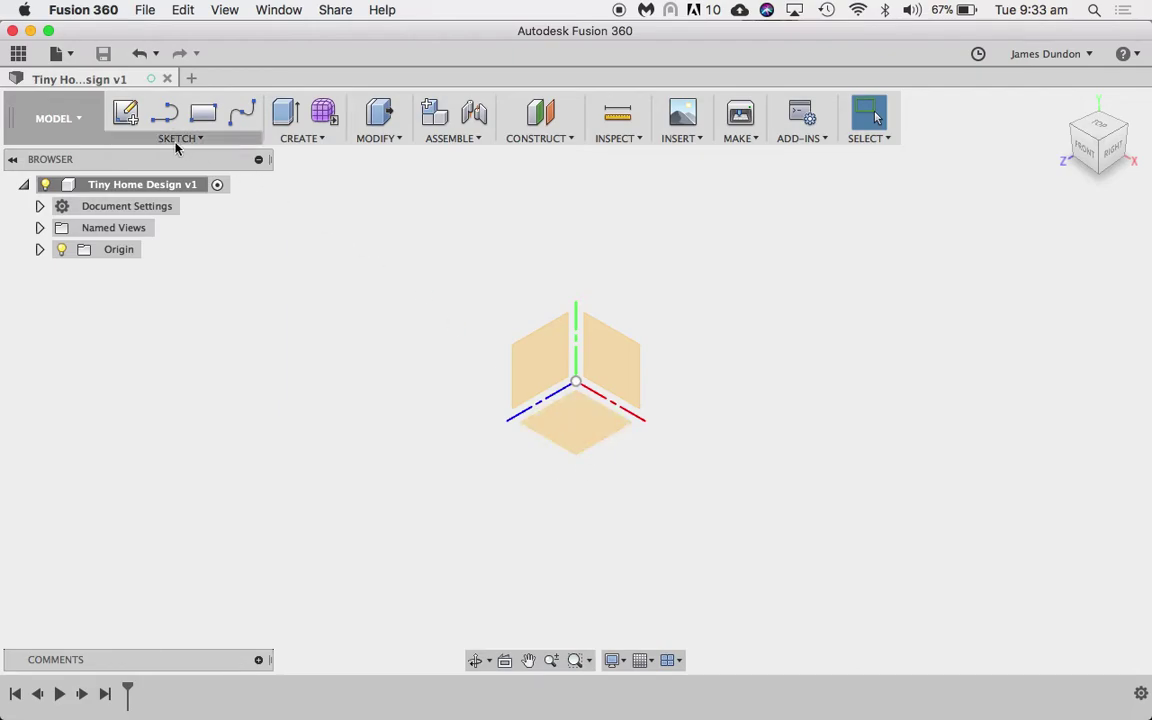
# Step: Create a sketch on the horizontal origin plane and draw a rectangle from the origin, about 104 by 66 mm
pyautogui.click(127, 117)
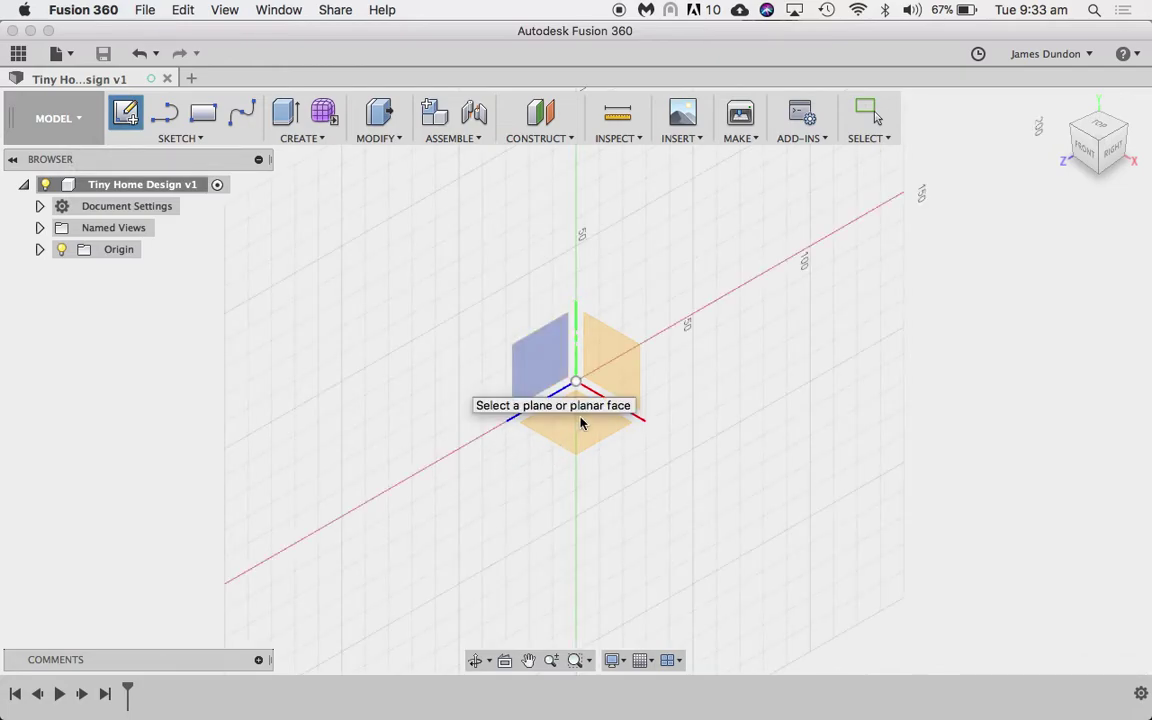
pyautogui.click(530, 376)
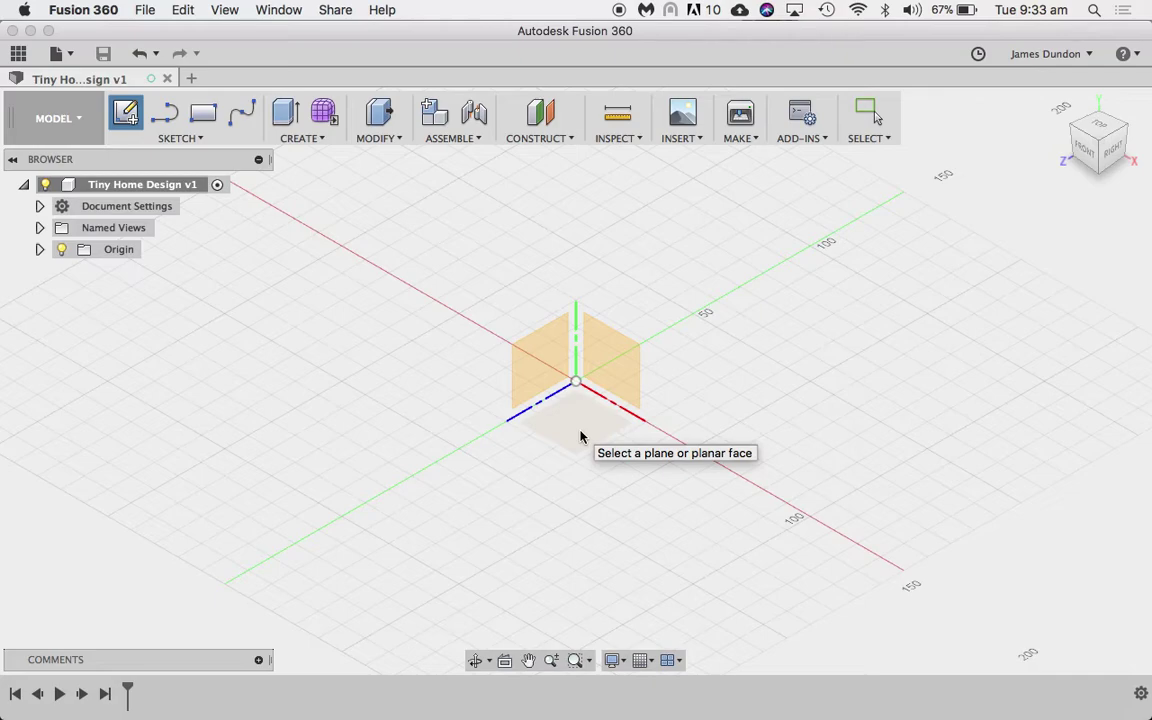
pyautogui.click(581, 436)
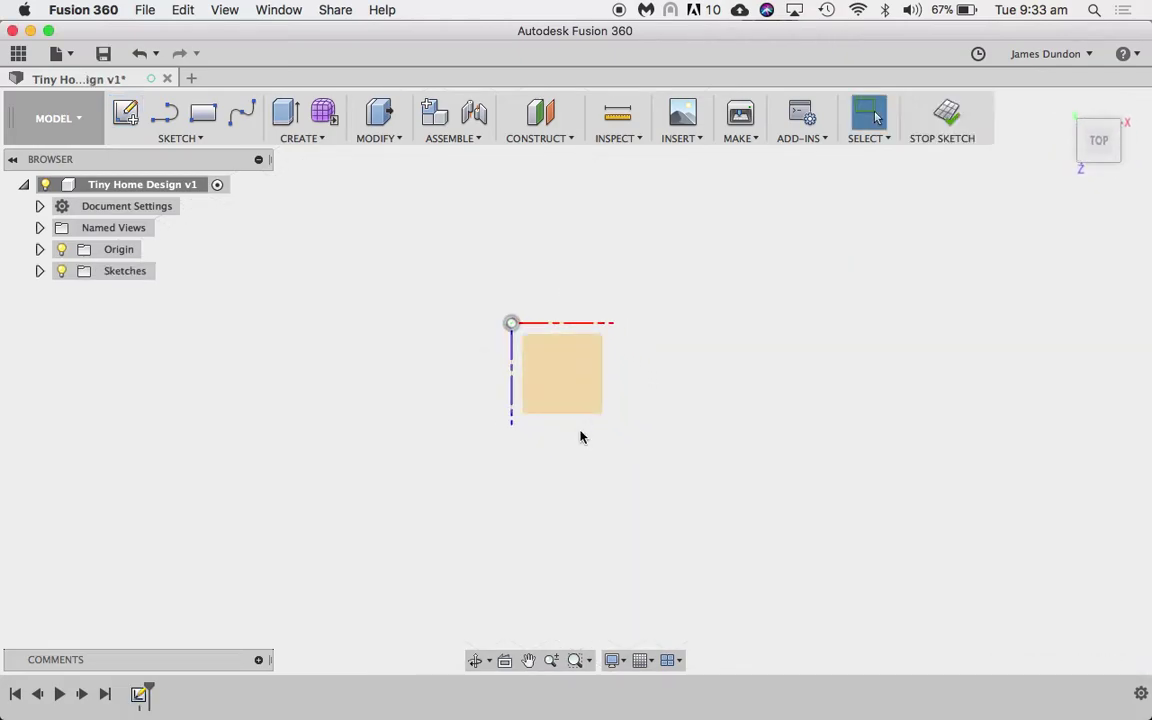
pyautogui.click(207, 125)
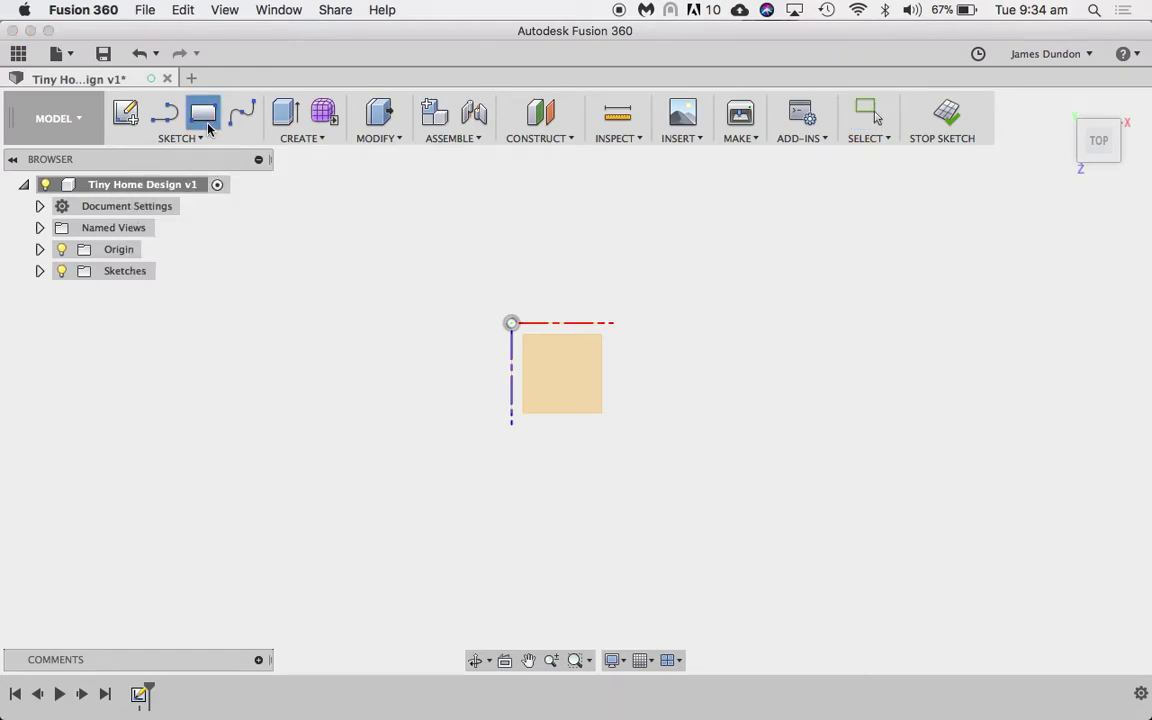
pyautogui.click(512, 325)
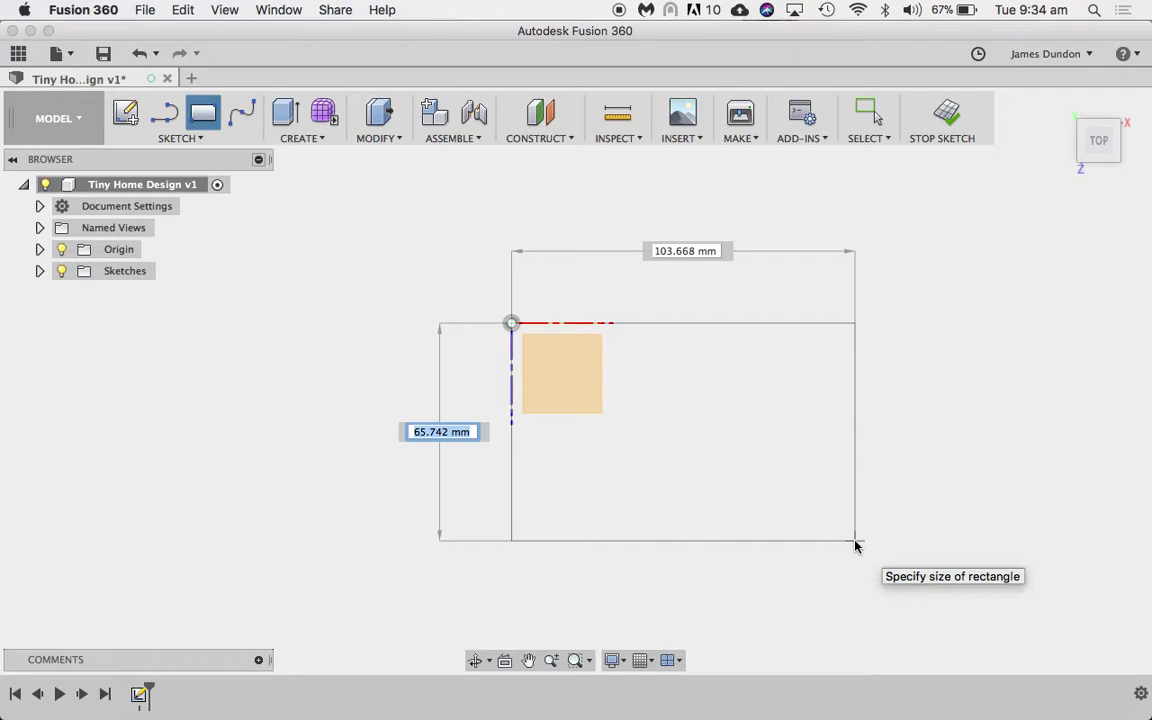
pyautogui.click(855, 545)
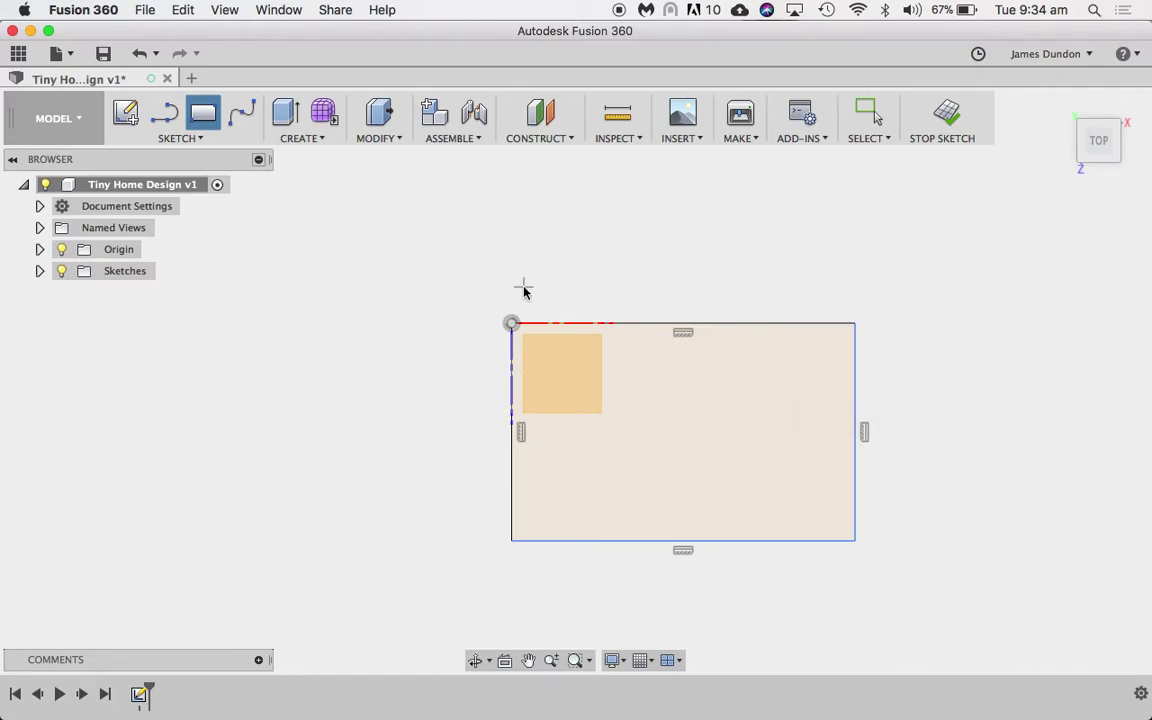
pyautogui.click(187, 139)
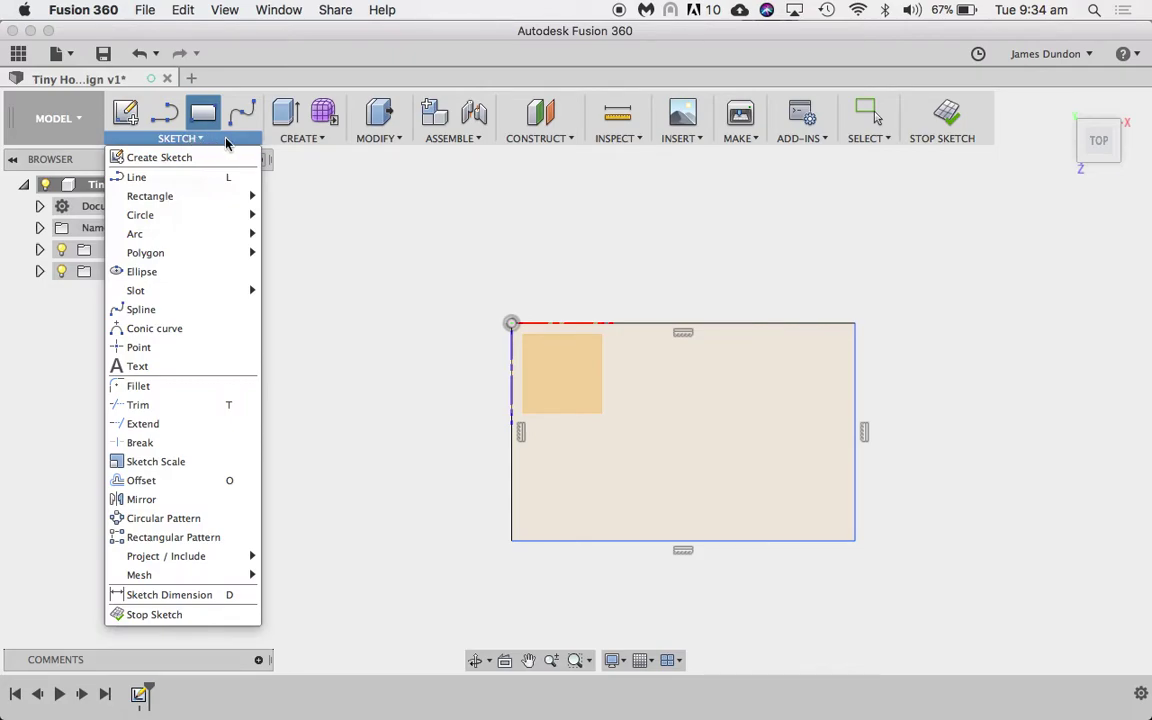
pyautogui.click(329, 139)
pyautogui.click(386, 139)
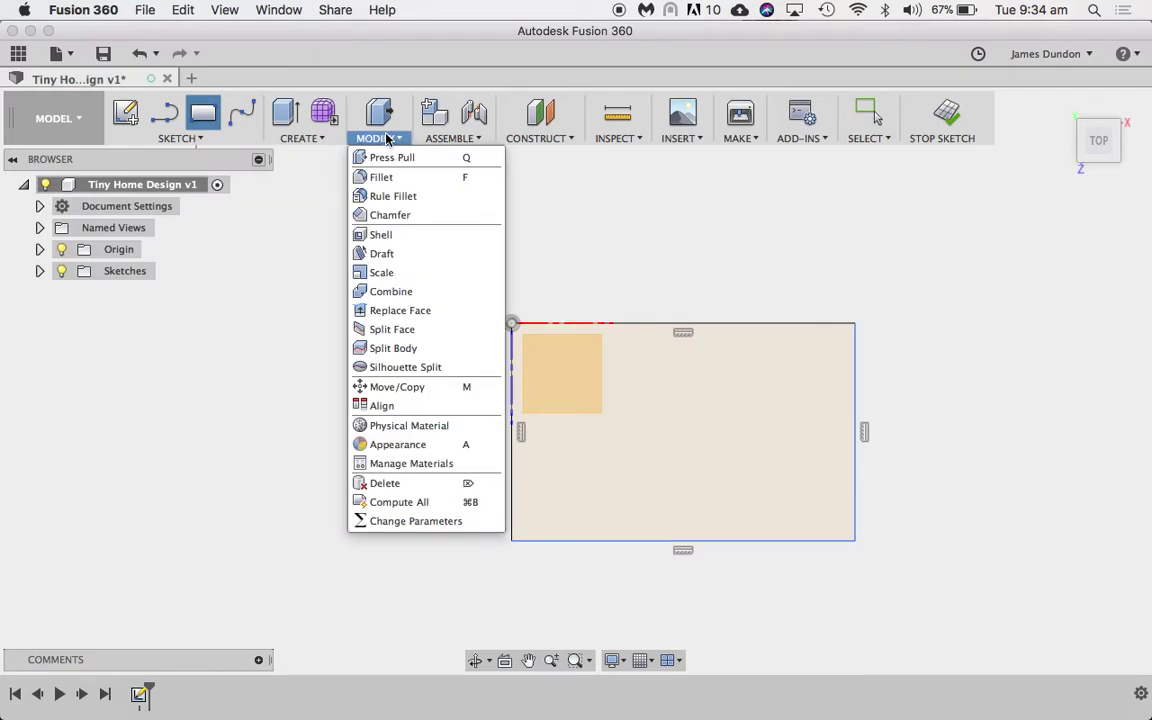
pyautogui.click(540, 138)
pyautogui.click(617, 139)
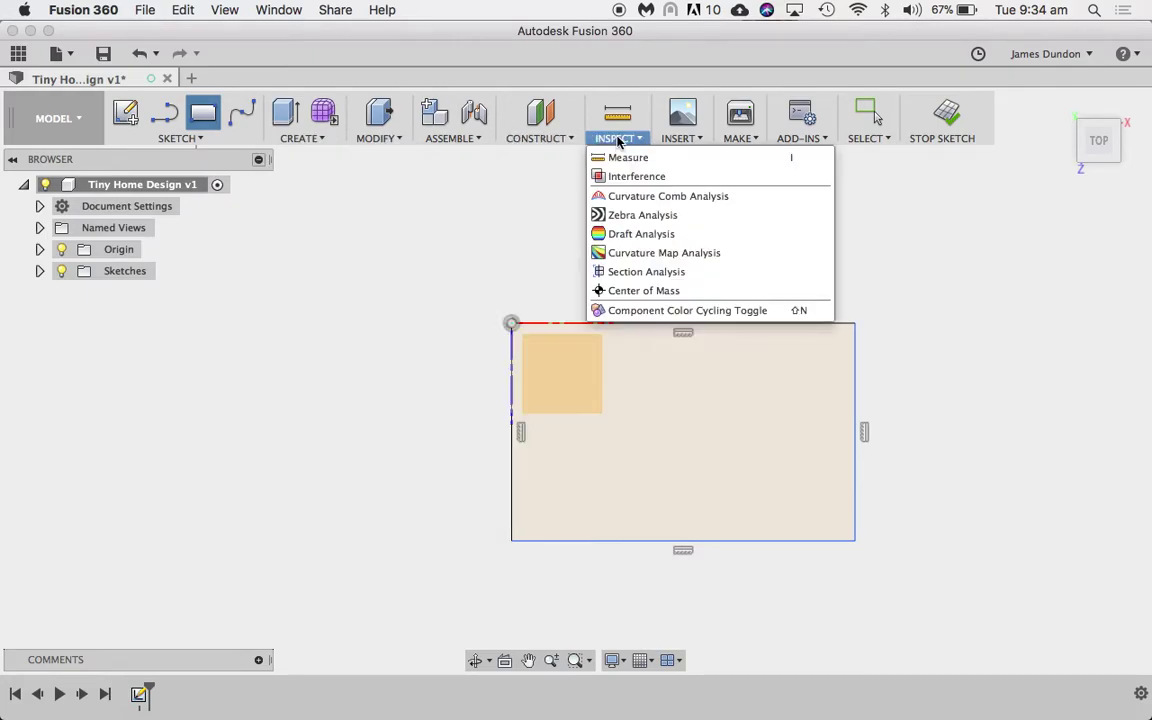
pyautogui.moveTo(259, 150)
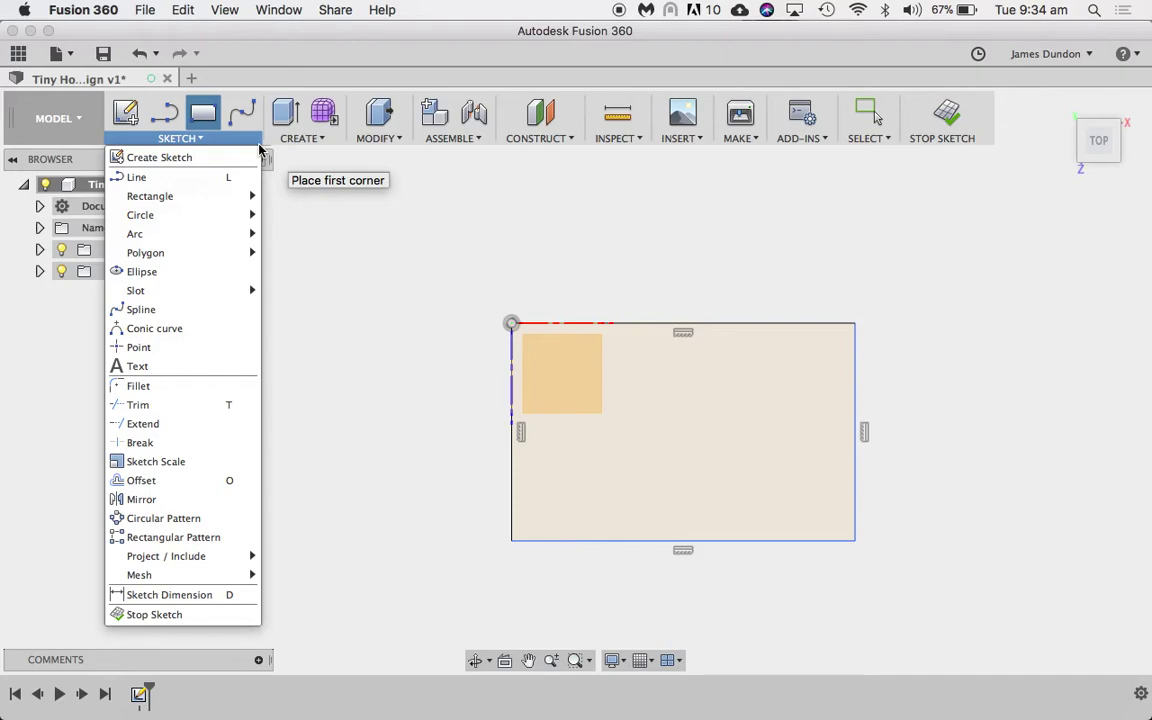
pyautogui.moveTo(236, 251)
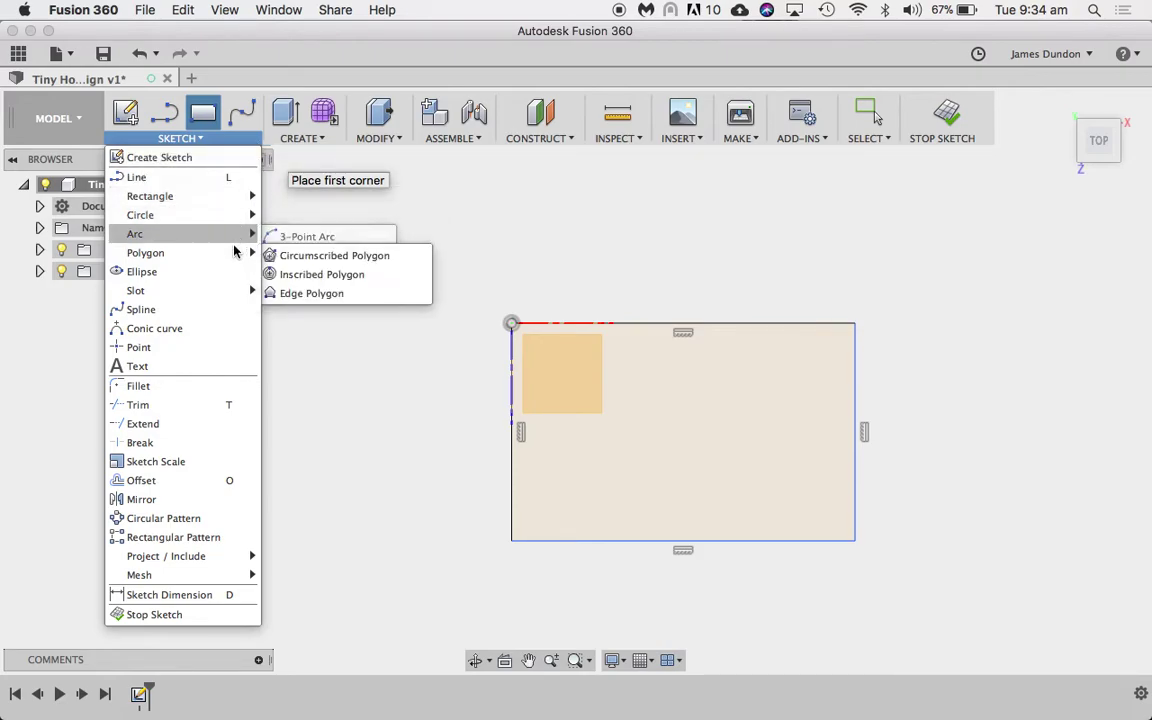
pyautogui.moveTo(296, 148)
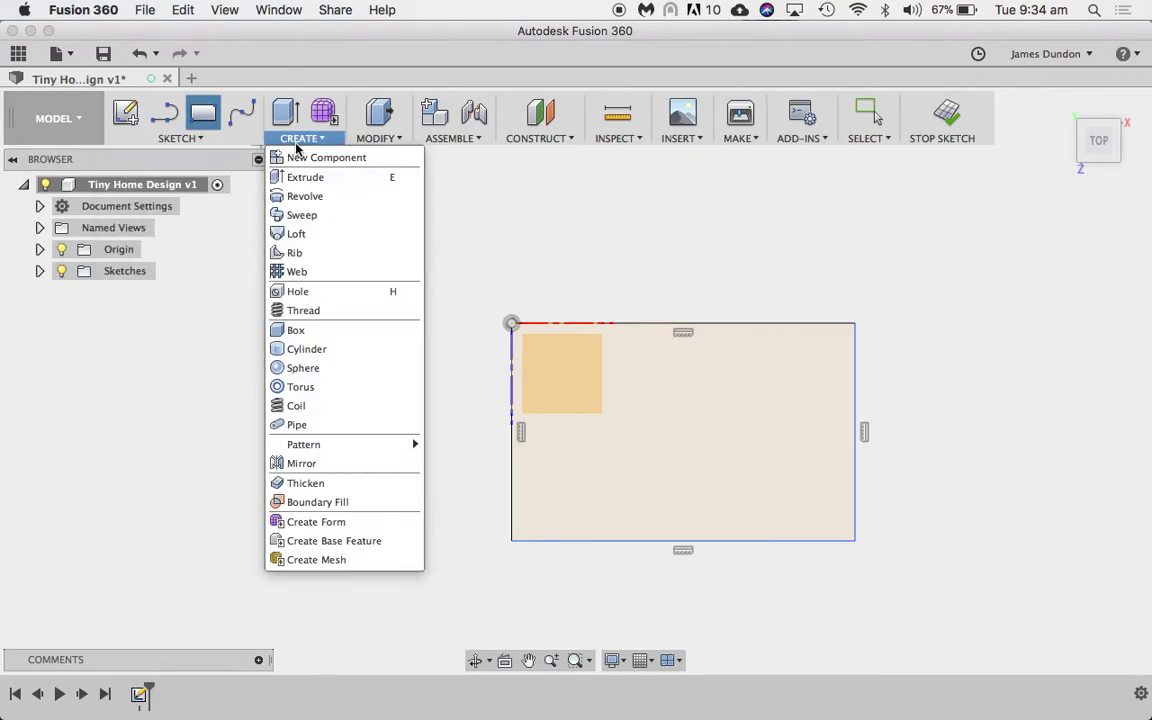
pyautogui.moveTo(362, 146)
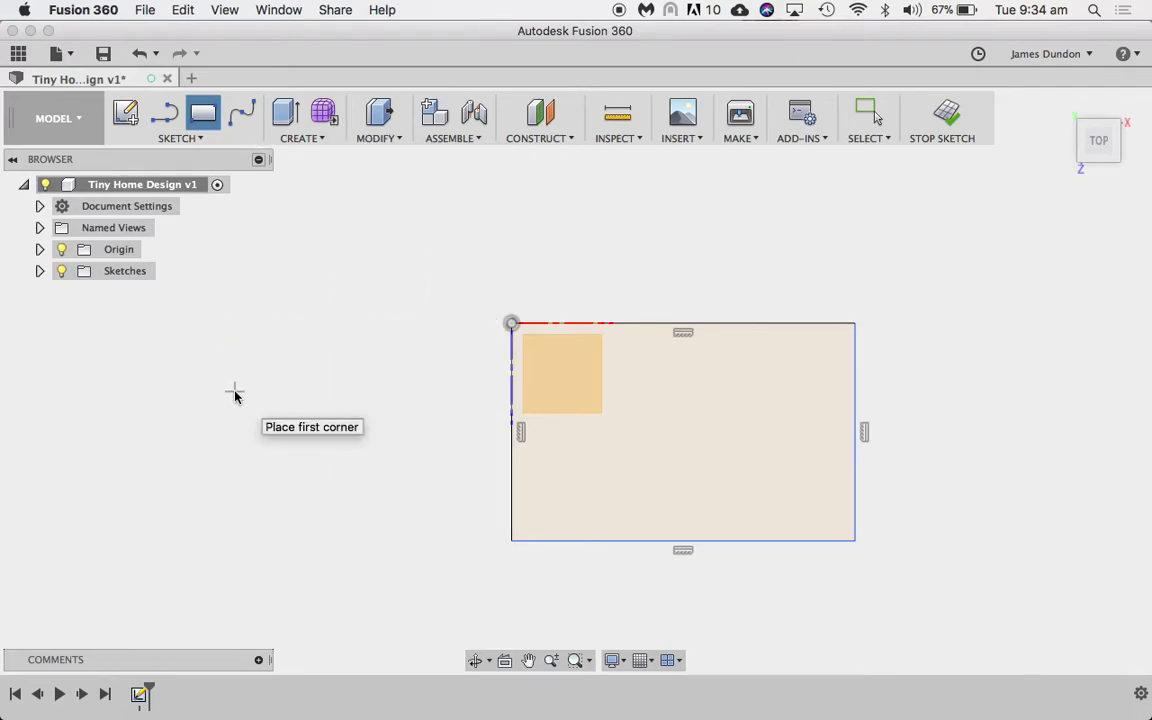
# Step: Dimension the rectangle's short side along the Z axis at the origin to 2450 mm
pyautogui.press('d')
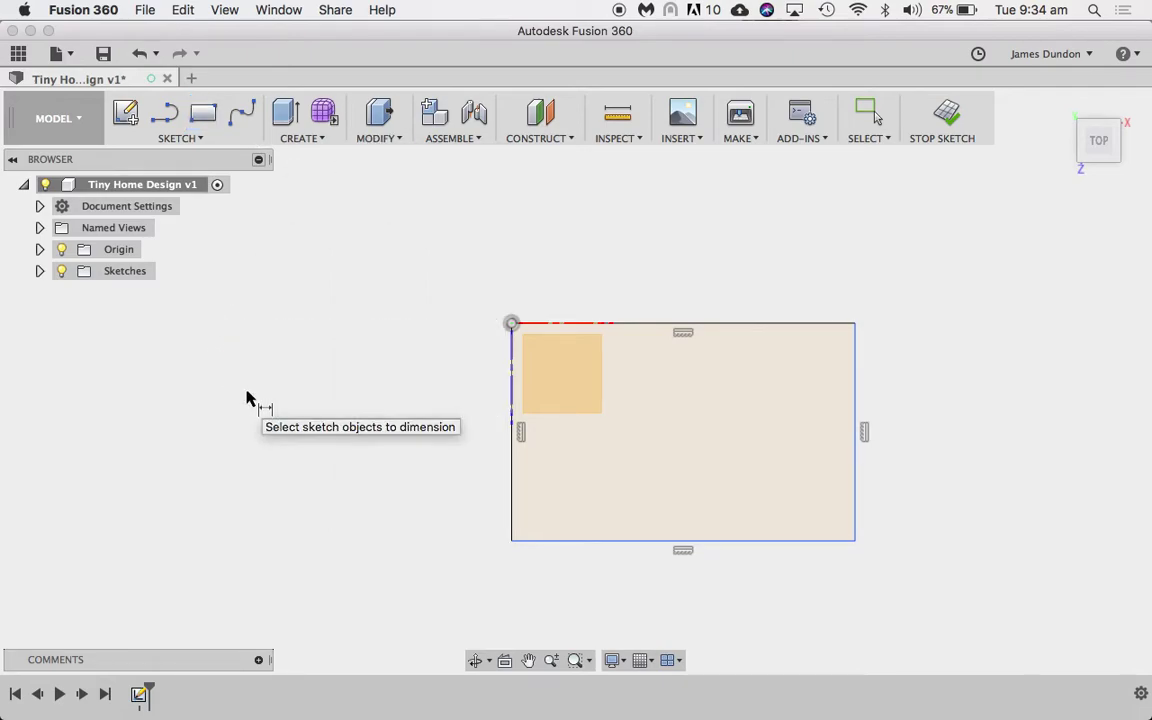
pyautogui.click(508, 463)
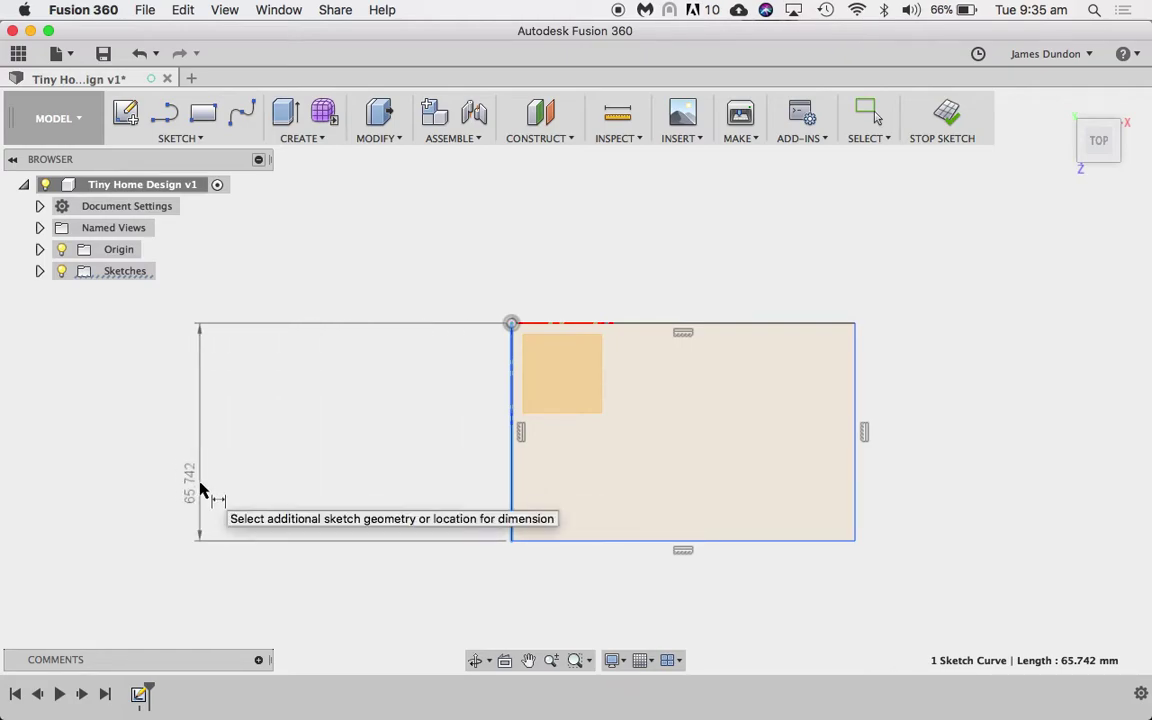
pyautogui.click(200, 486)
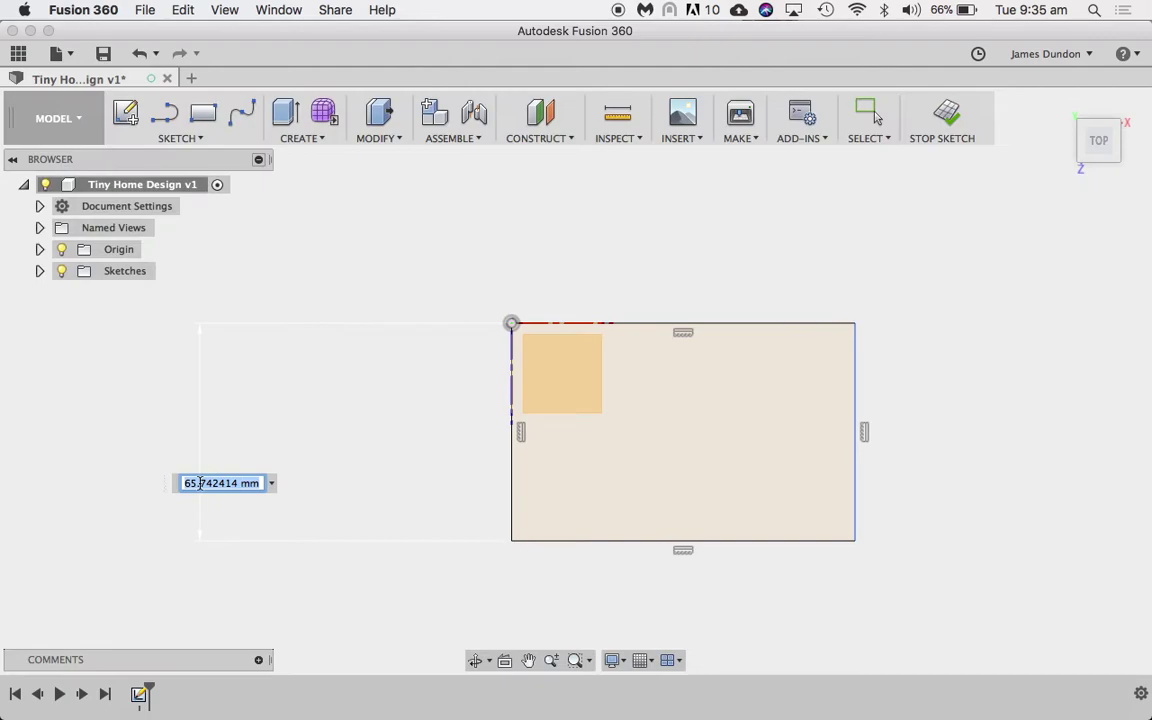
pyautogui.write('2450')
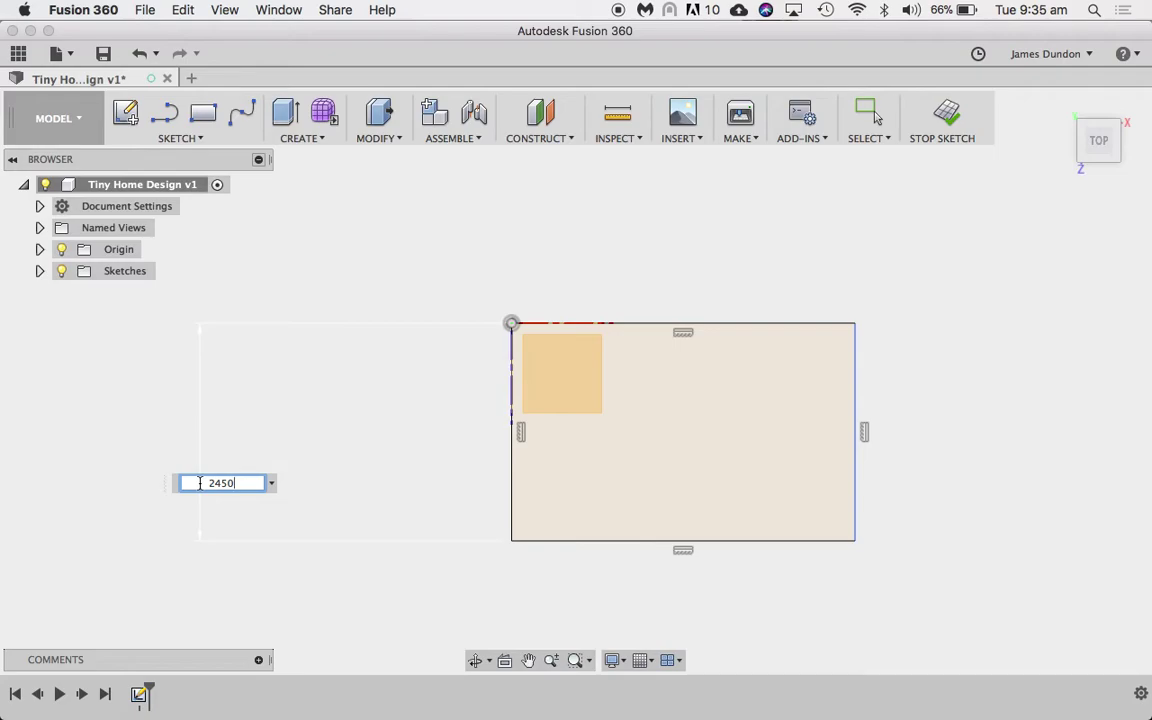
pyautogui.press('Return')
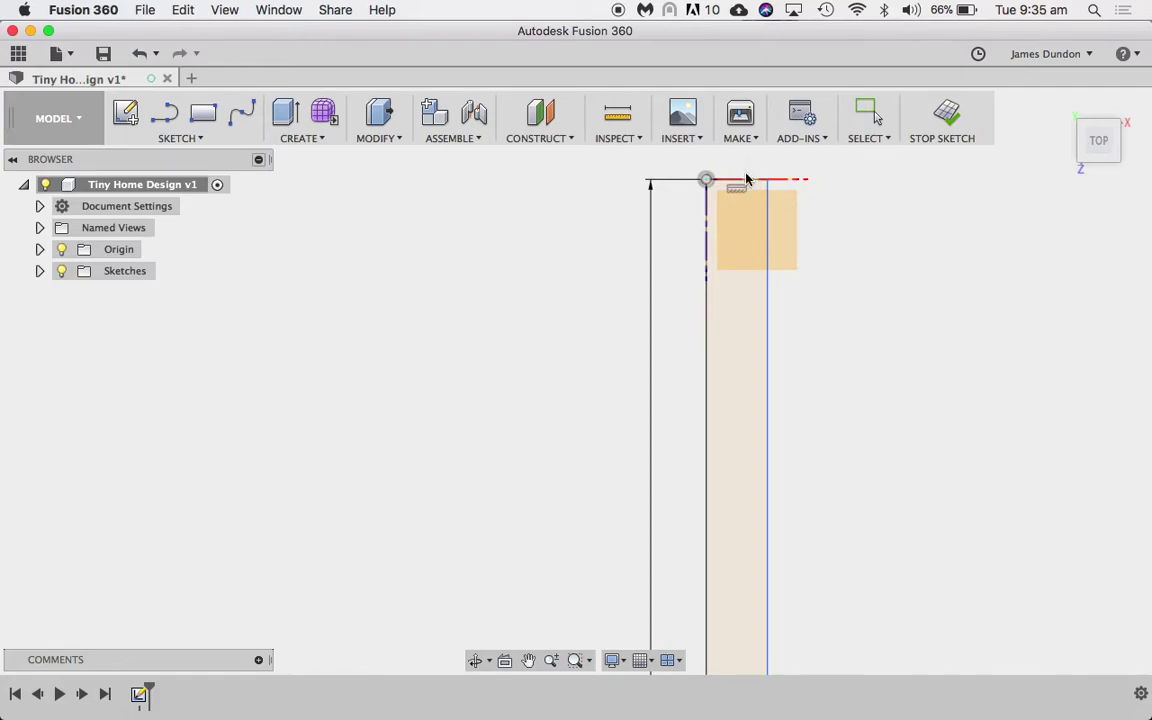
# Step: Dimension the rectangle's edge along the X axis to 7320 mm
pyautogui.click(746, 179)
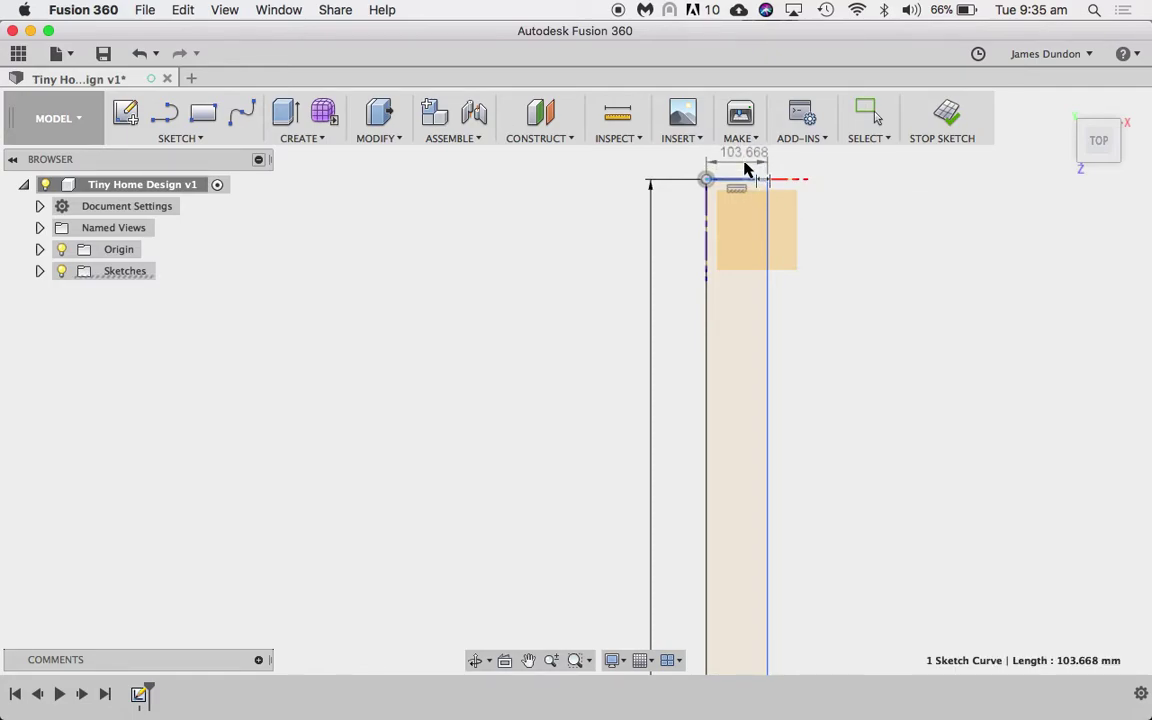
pyautogui.click(745, 165)
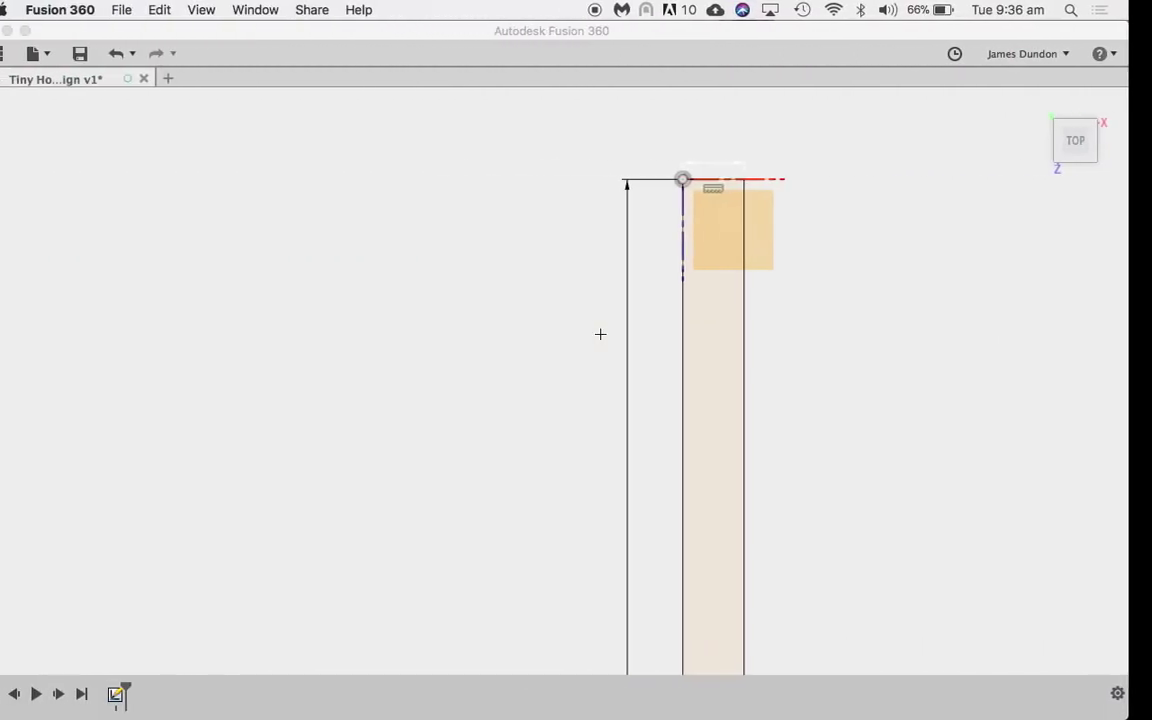
pyautogui.write('7320')
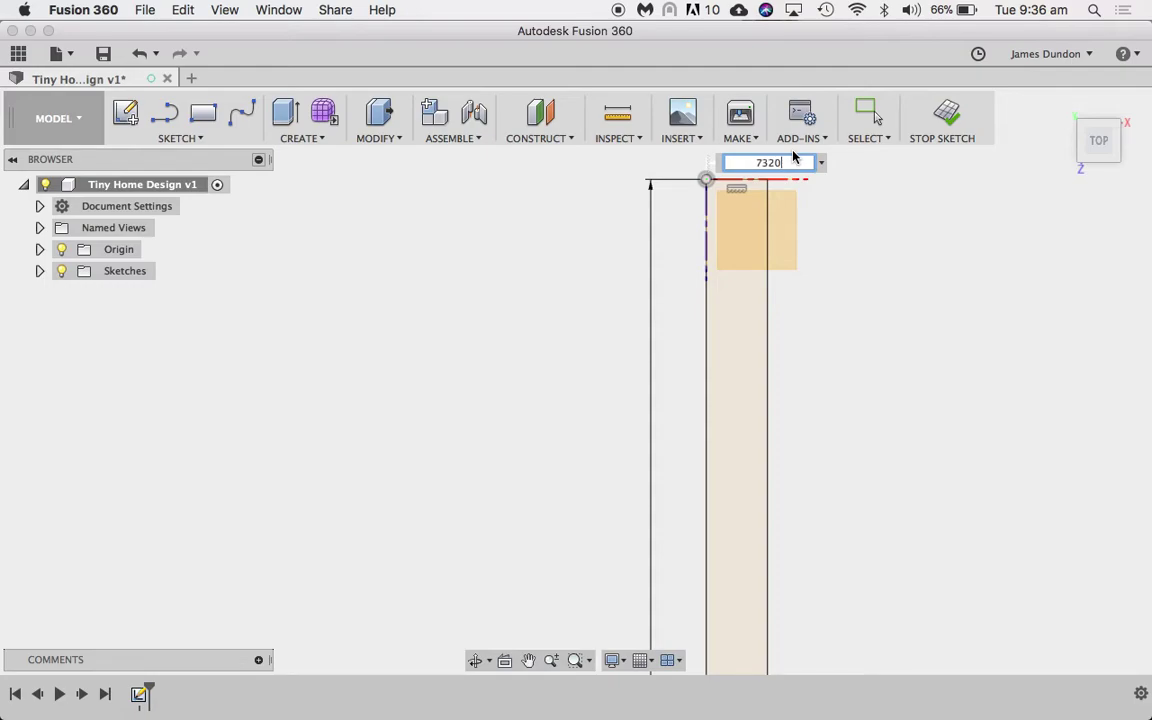
pyautogui.press('Return')
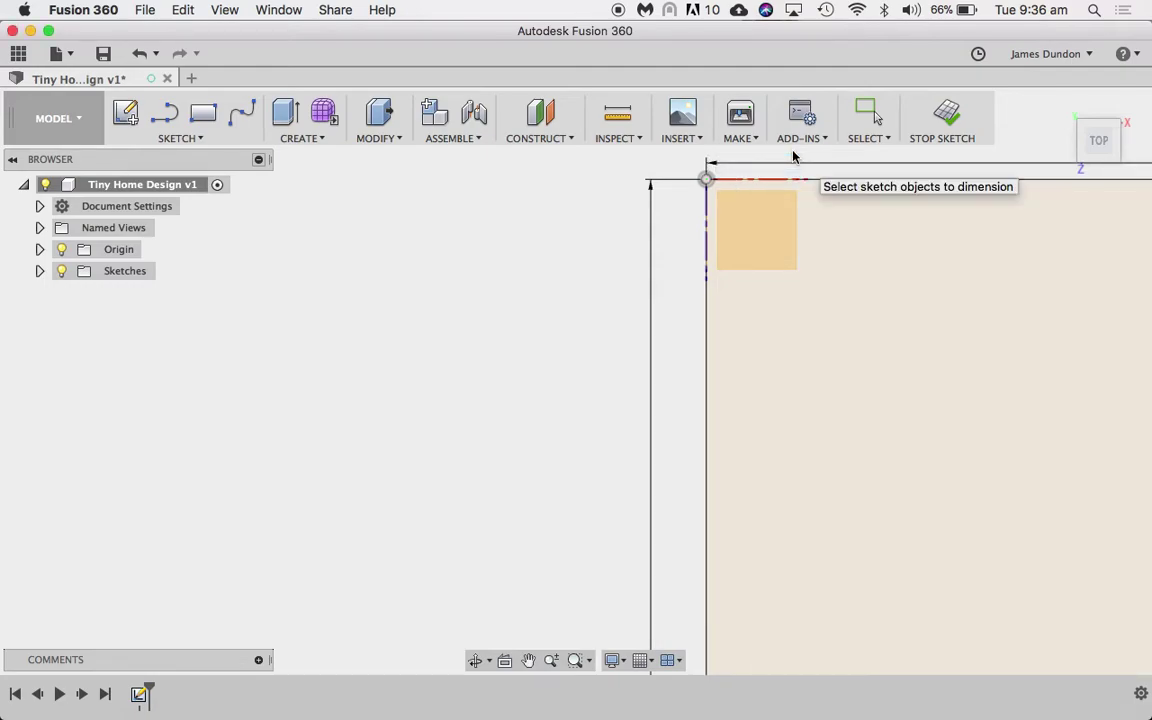
pyautogui.scroll(5, 793, 157)
pyautogui.hscroll(6, 793, 157)
pyautogui.scroll(-1, 793, 157)
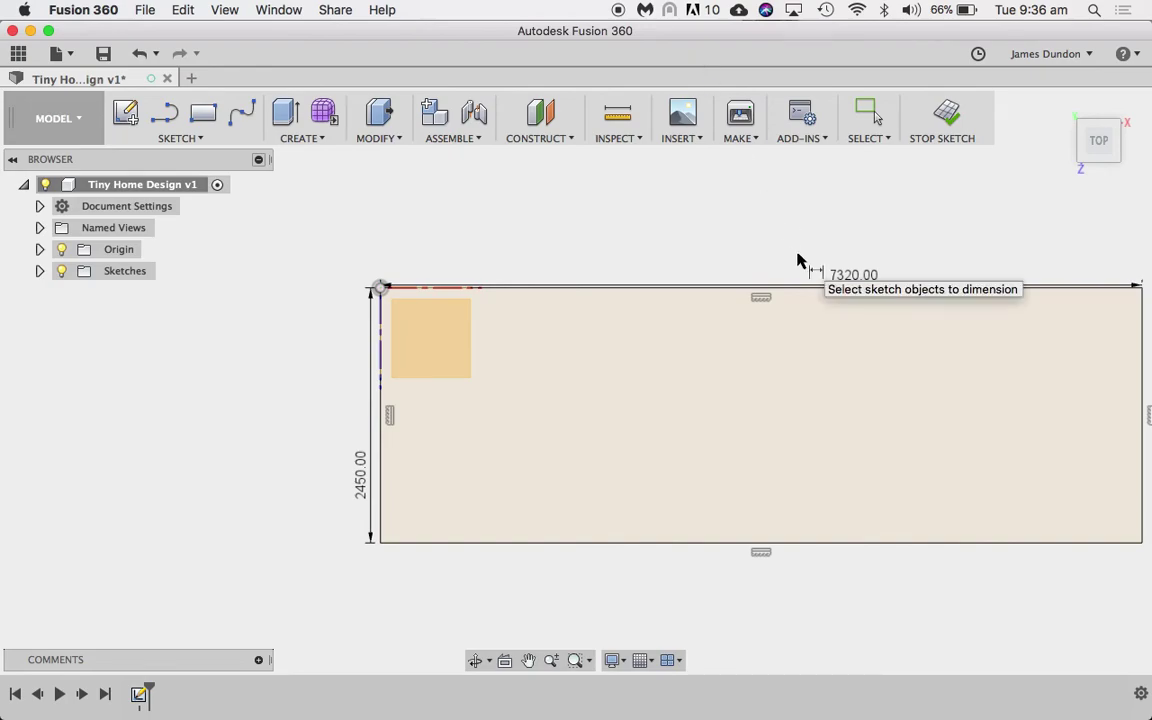
pyautogui.hscroll(4, 800, 260)
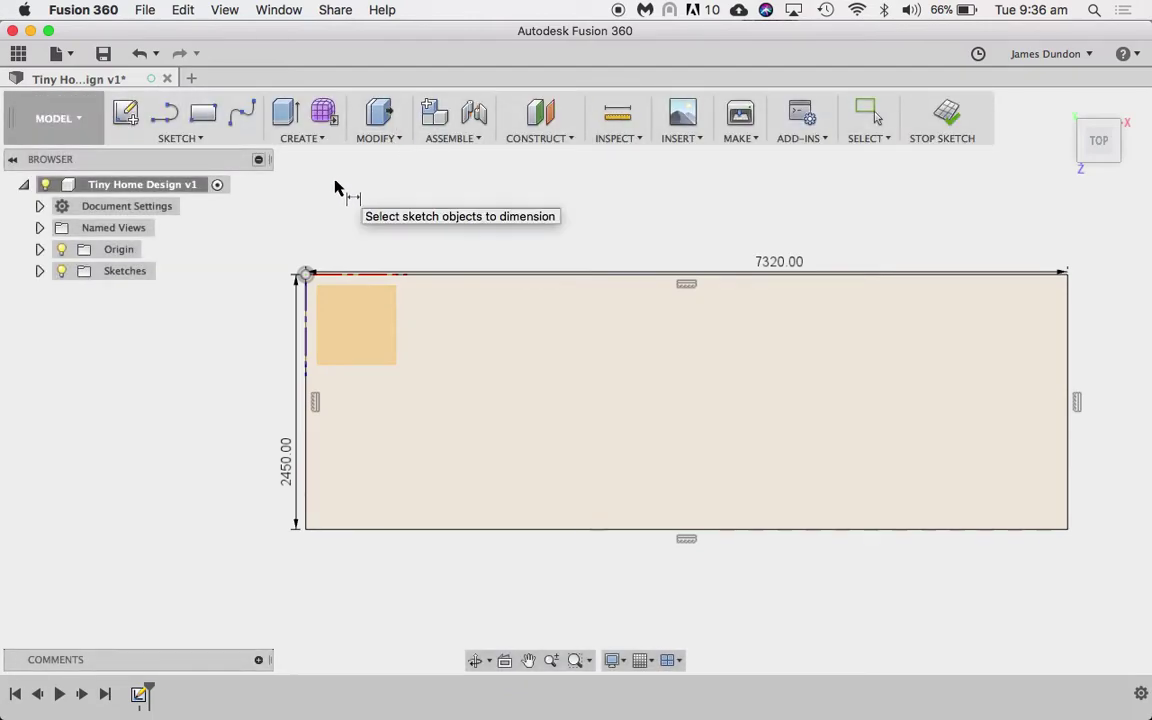
# Step: Start a sketch offset with the rectangle's whole outline selected as a chain
pyautogui.click(202, 139)
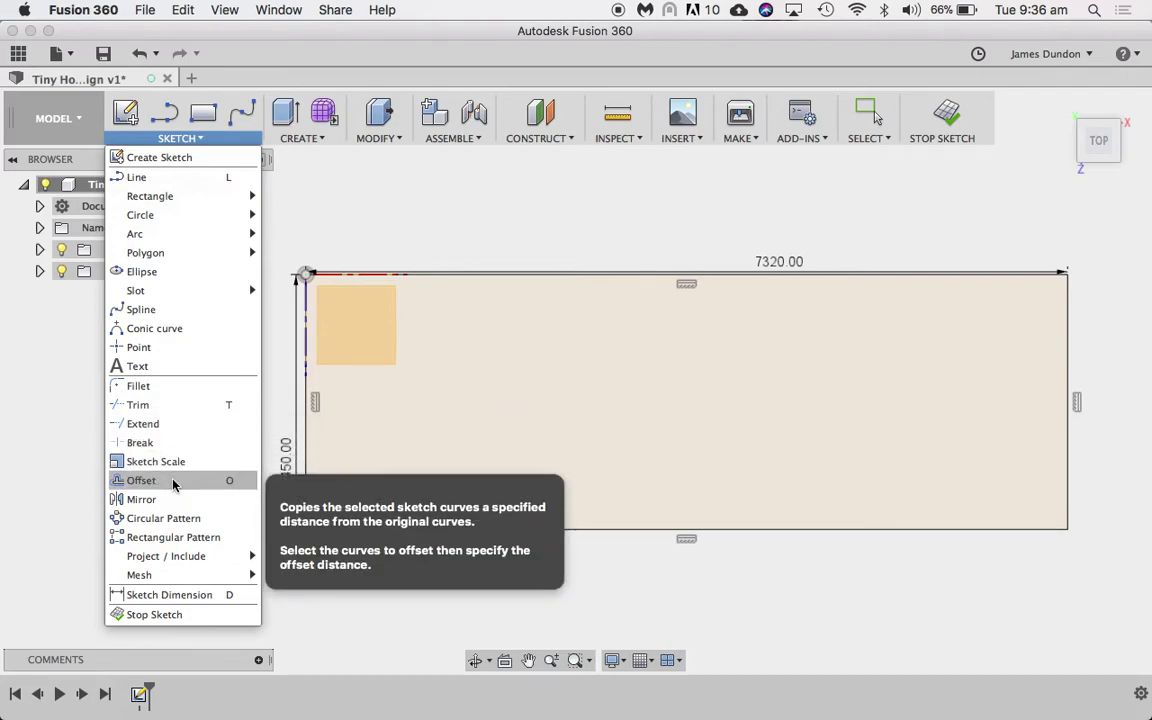
pyautogui.click(141, 481)
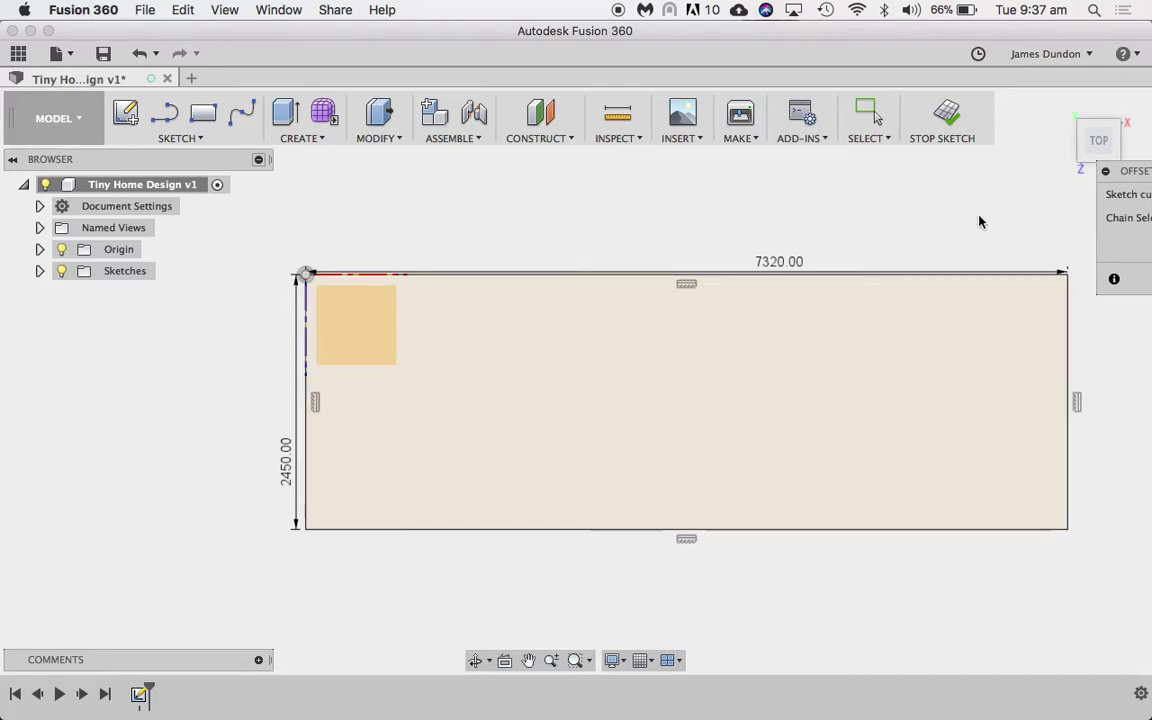
pyautogui.moveTo(1136, 178); pyautogui.dragTo(900, 532)
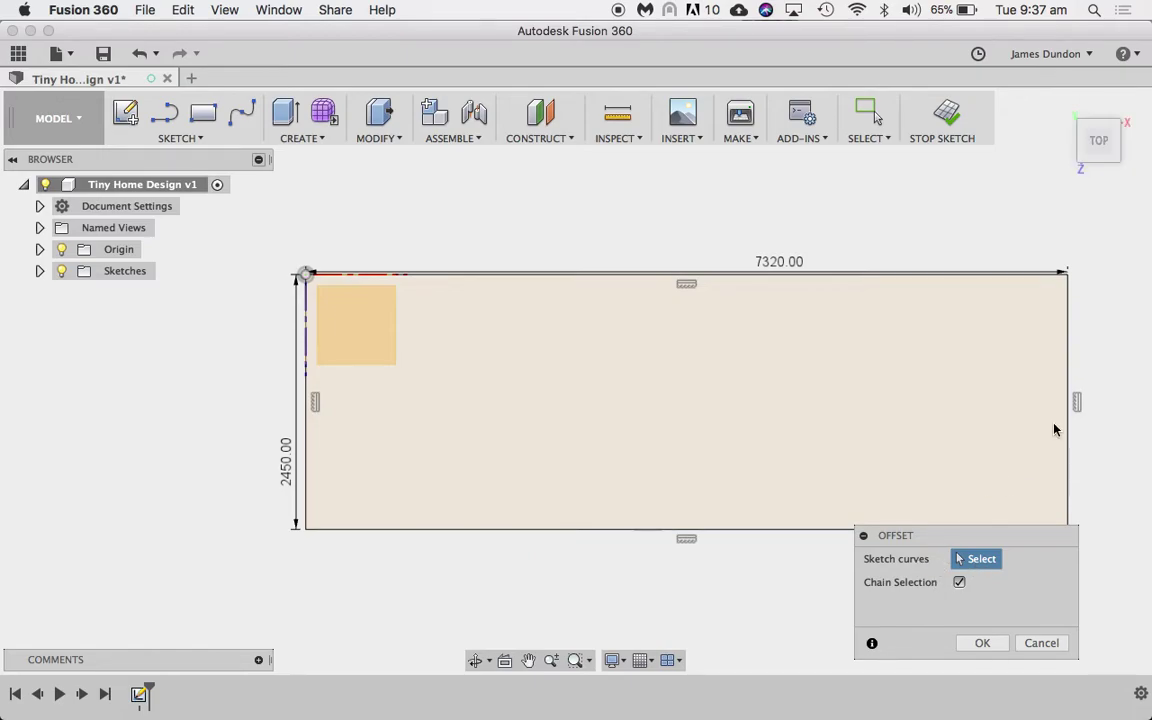
pyautogui.click(1070, 388)
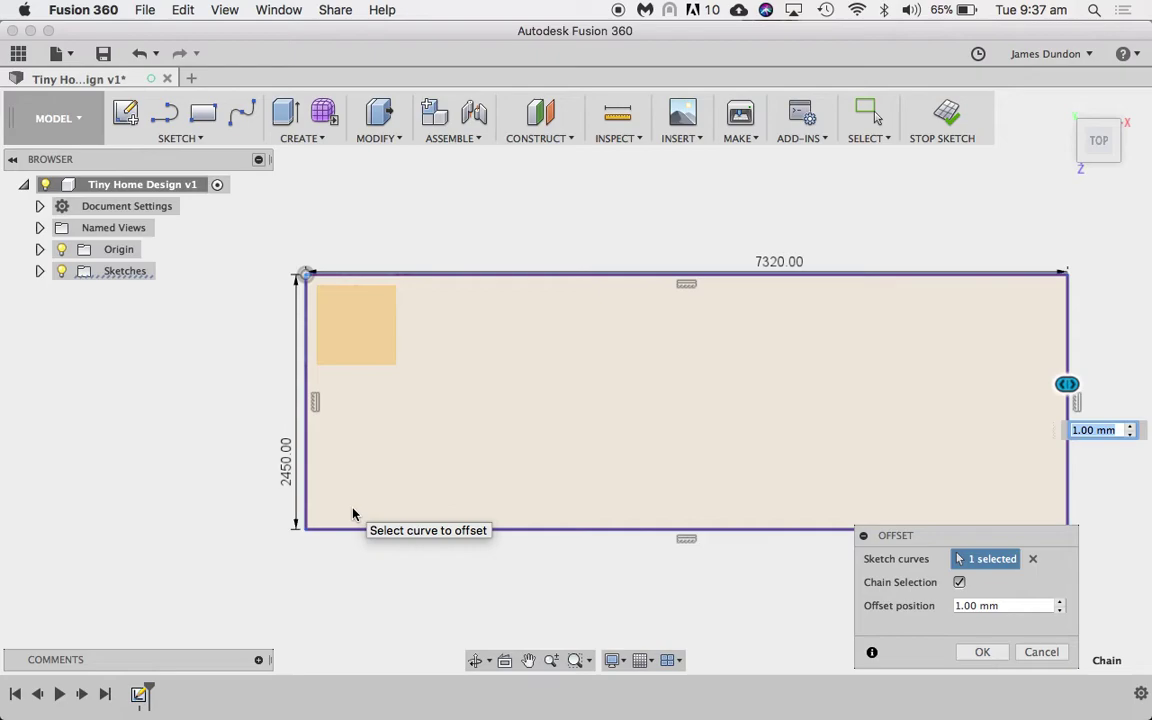
# Step: Try selecting only the short edge opposite the origin with chain selection off, and turn chain selection back on
pyautogui.click(959, 584)
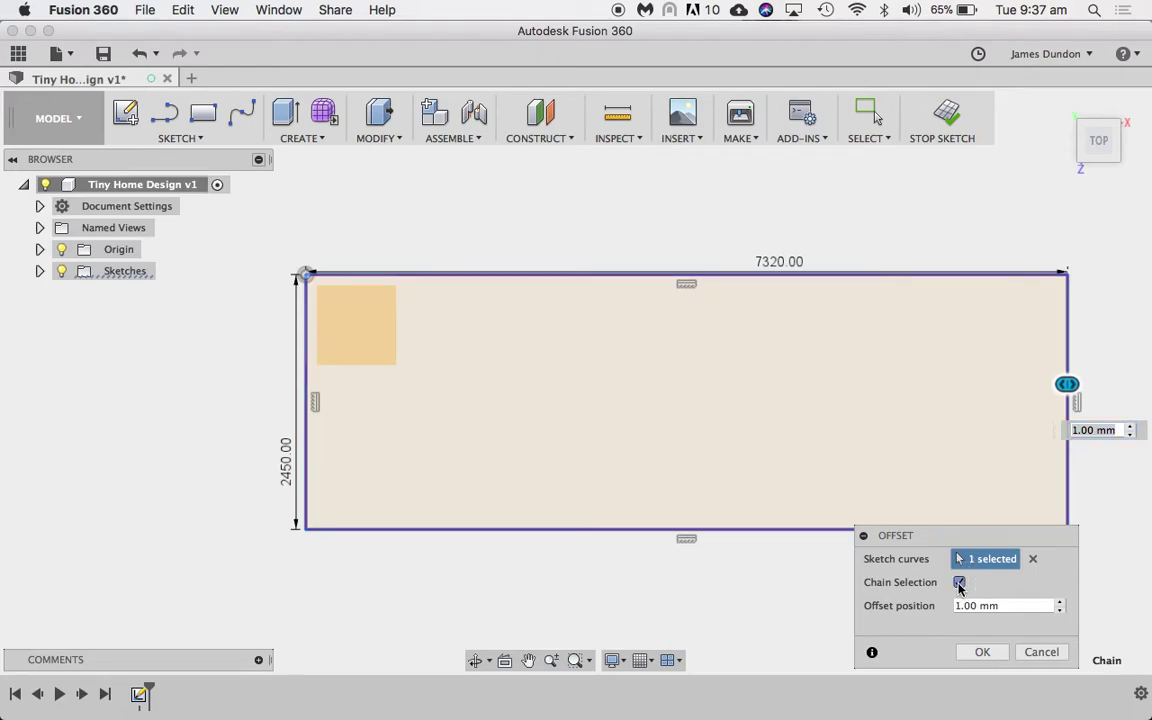
pyautogui.click(1068, 323)
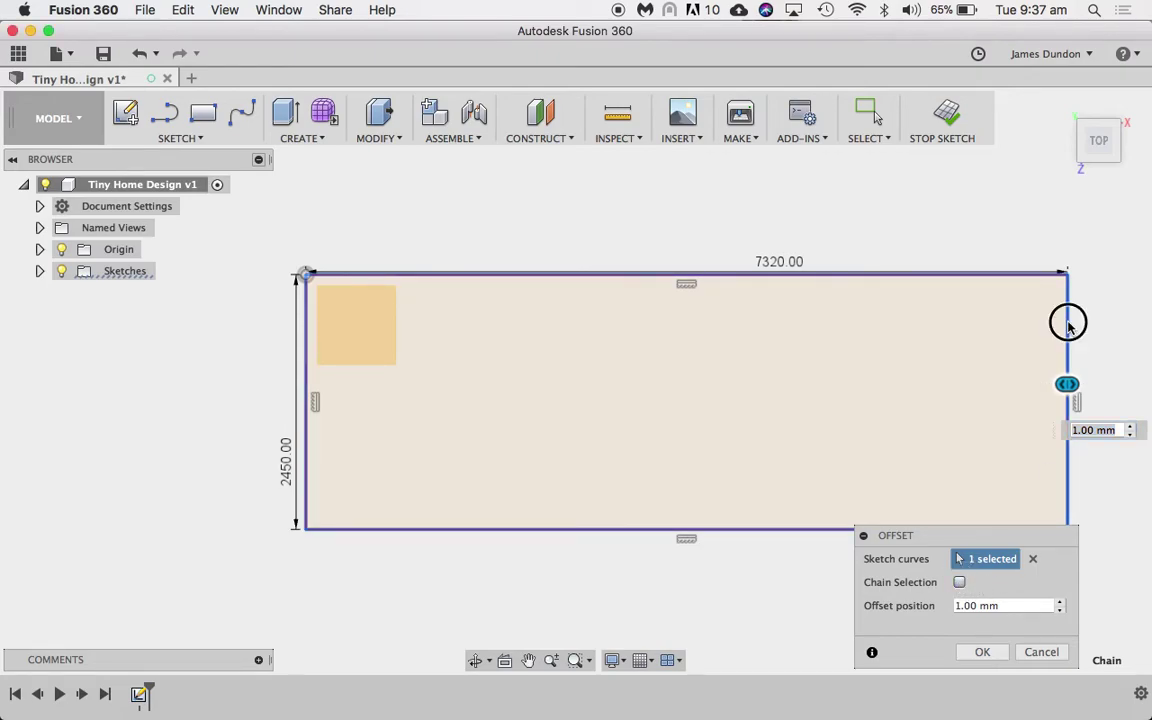
pyautogui.click(1032, 558)
pyautogui.click(1068, 396)
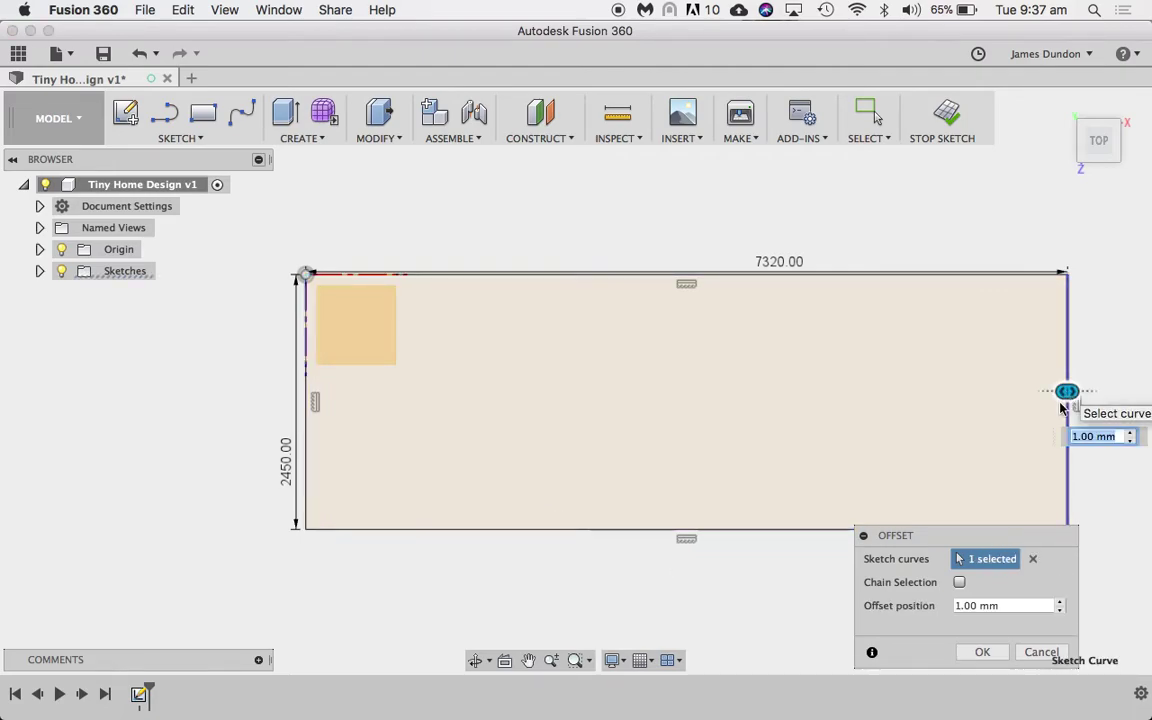
pyautogui.click(959, 582)
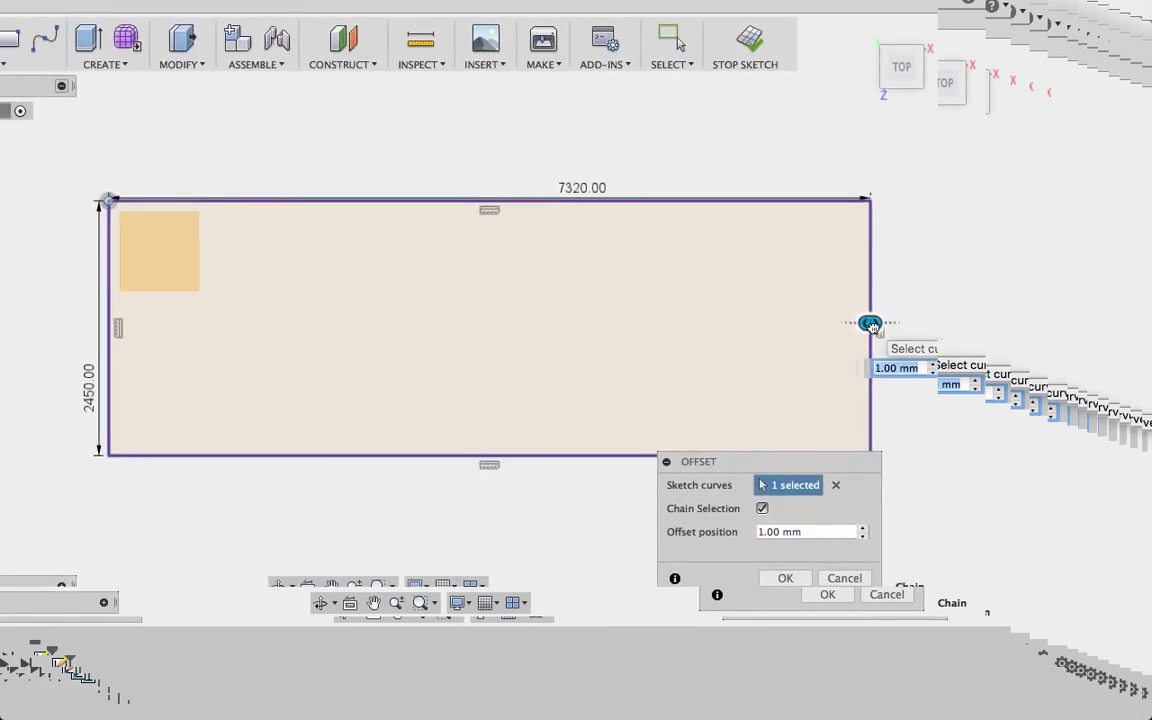
# Step: Offset the rectangle's outline 70 mm inward to form the wall thickness
pyautogui.moveTo(482, 179); pyautogui.dragTo(470, 182)
pyautogui.moveTo(856, 326); pyautogui.dragTo(832, 328)
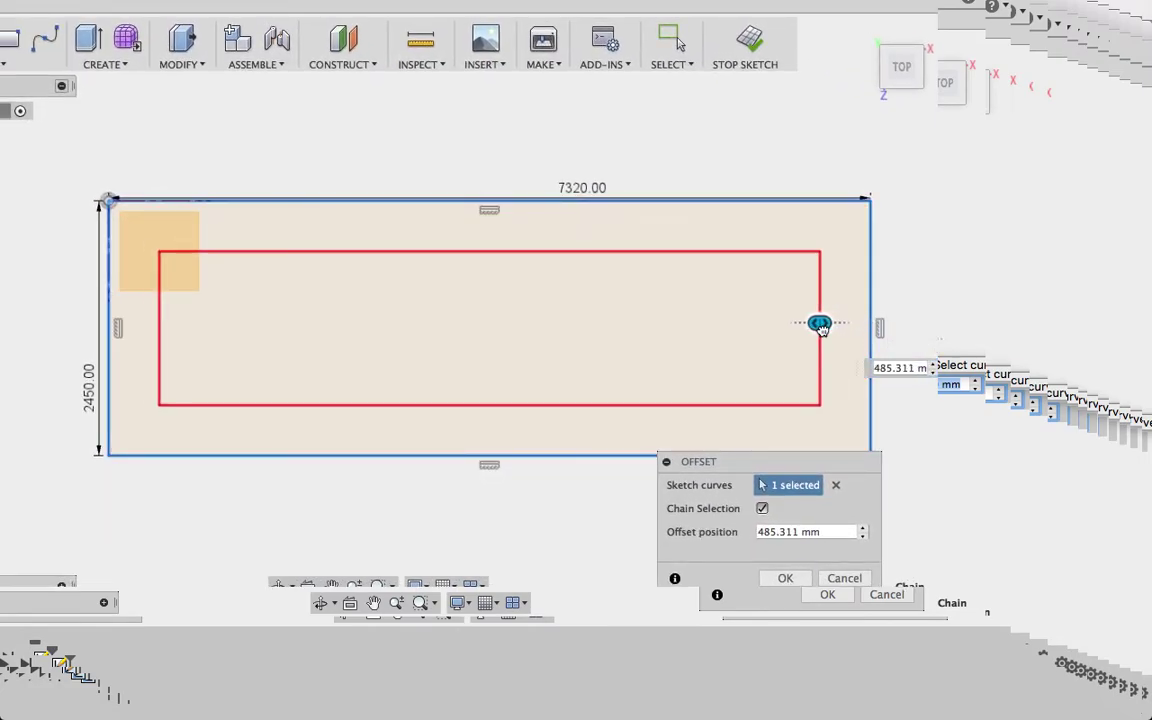
pyautogui.moveTo(820, 328)
pyautogui.mouseDown()
pyautogui.moveTo(743, 328)
pyautogui.moveTo(801, 328)
pyautogui.mouseUp()
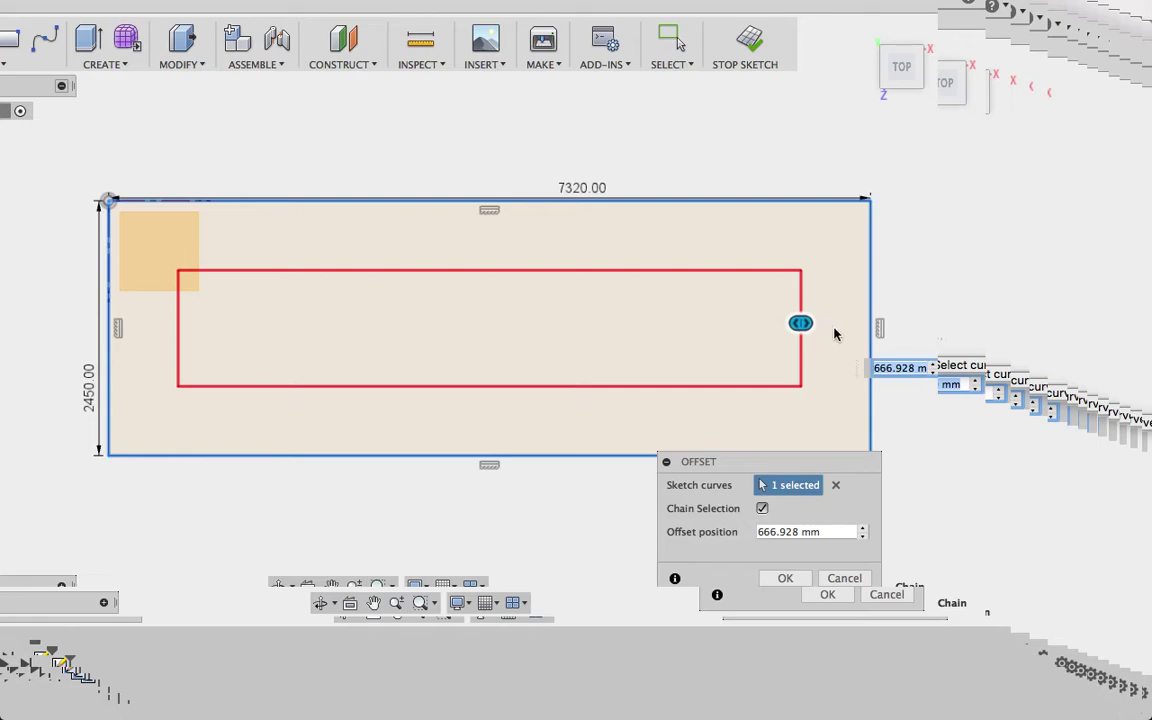
pyautogui.moveTo(800, 323); pyautogui.dragTo(818, 323)
pyautogui.click(770, 532)
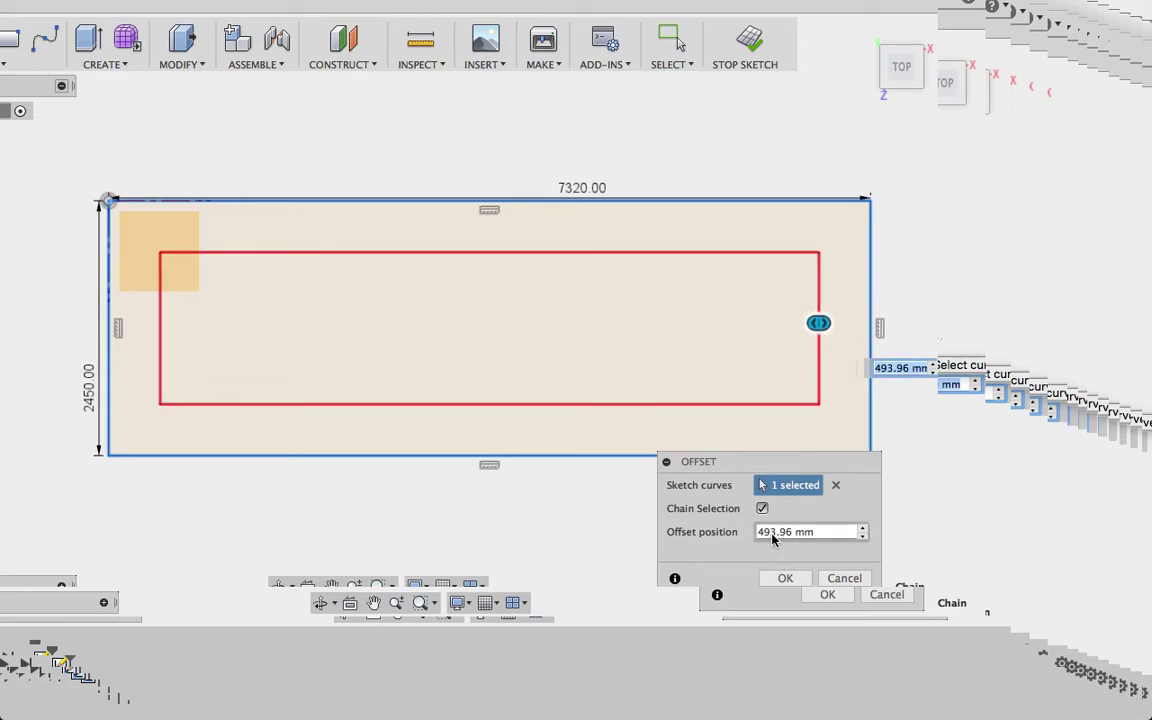
pyautogui.tripleClick(770, 532)
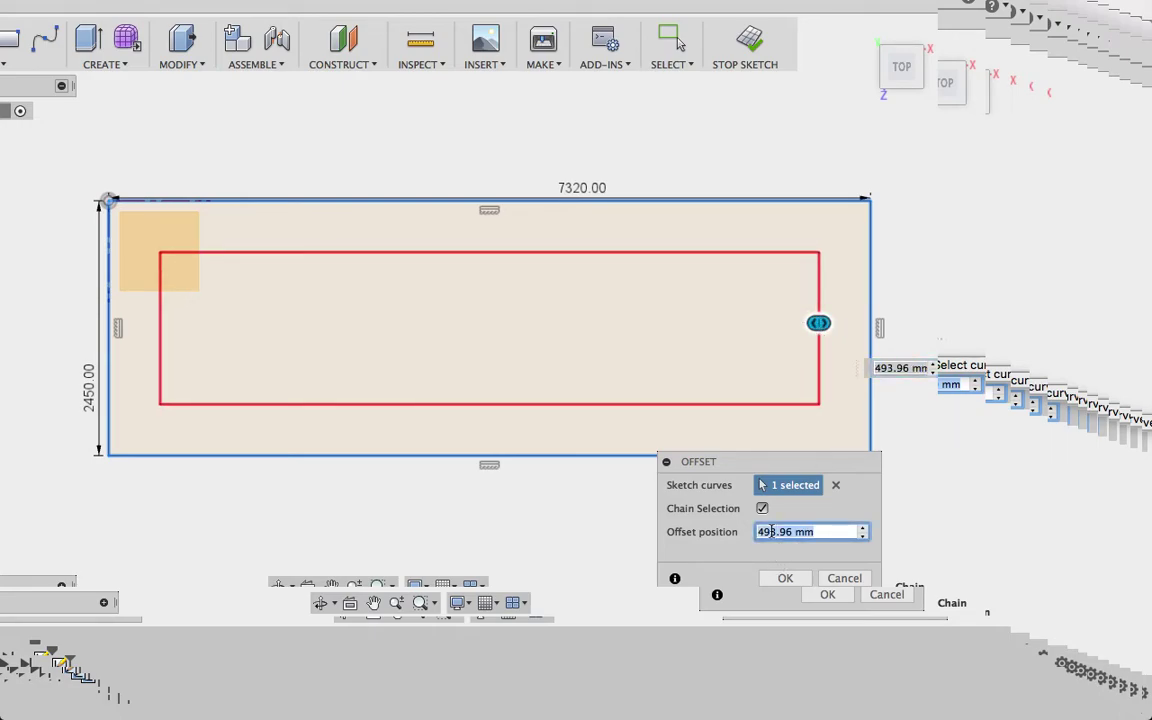
pyautogui.write('70')
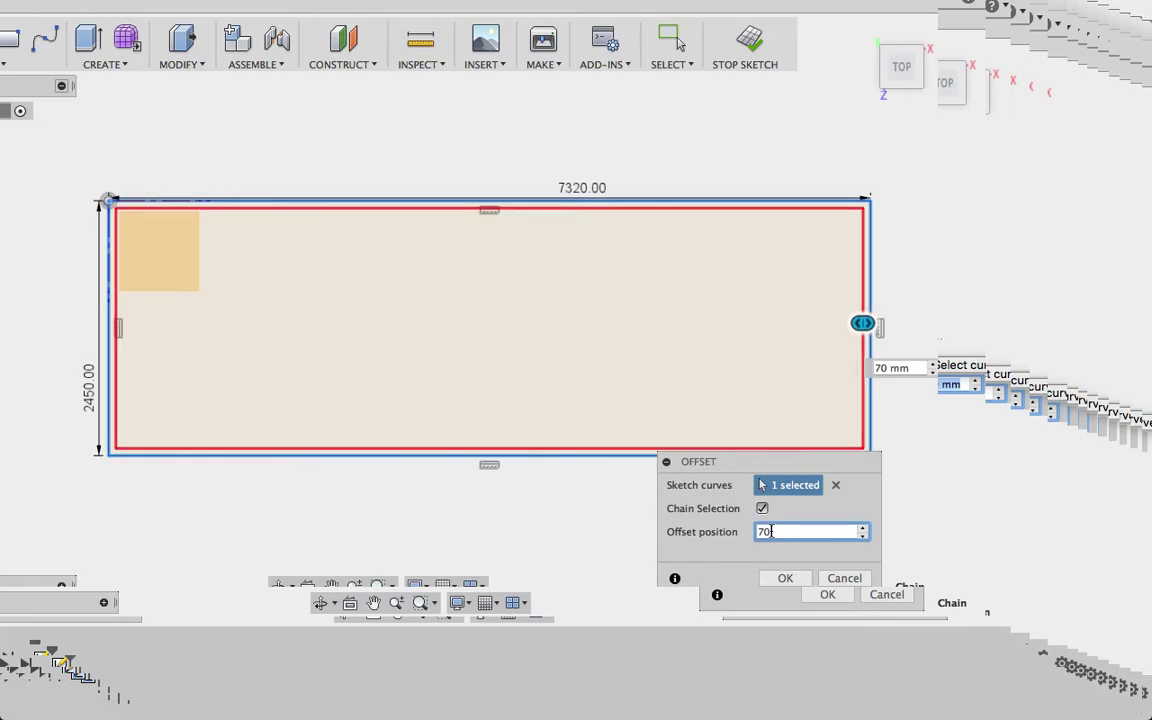
pyautogui.press('Return')
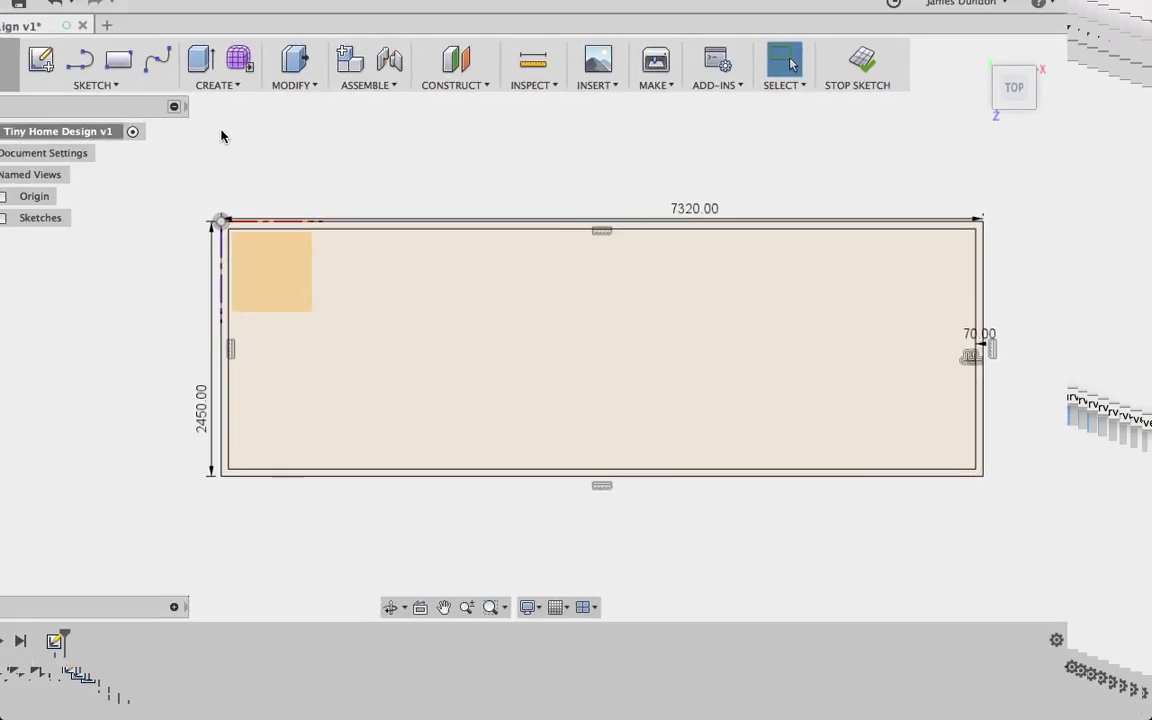
# Step: Draw a small rectangle about 631 by 613 mm inside the room, starting on the inner line of the upper long wall
pyautogui.click(119, 60)
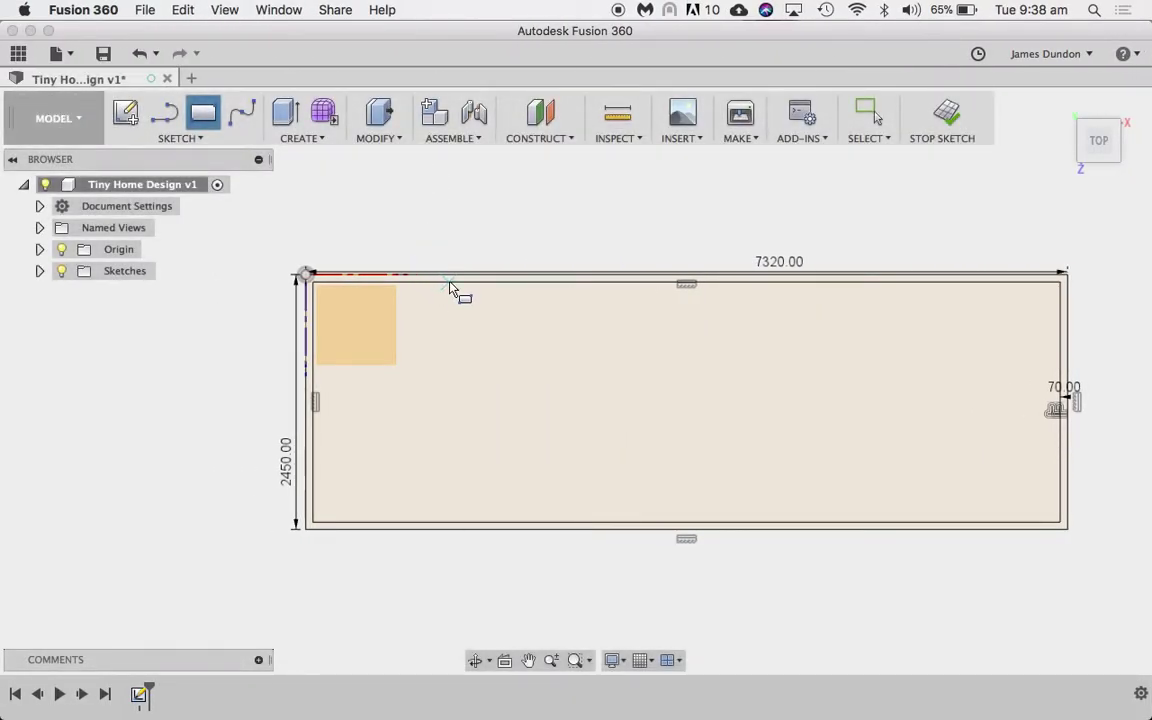
pyautogui.click(450, 284)
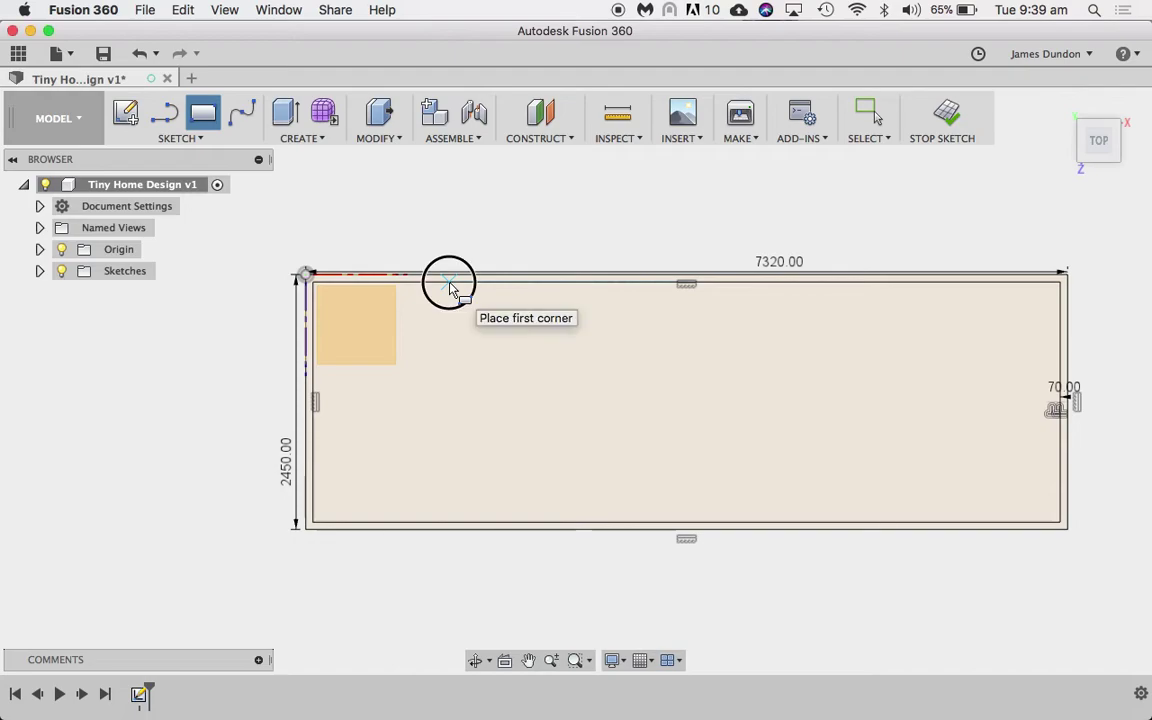
pyautogui.click(515, 346)
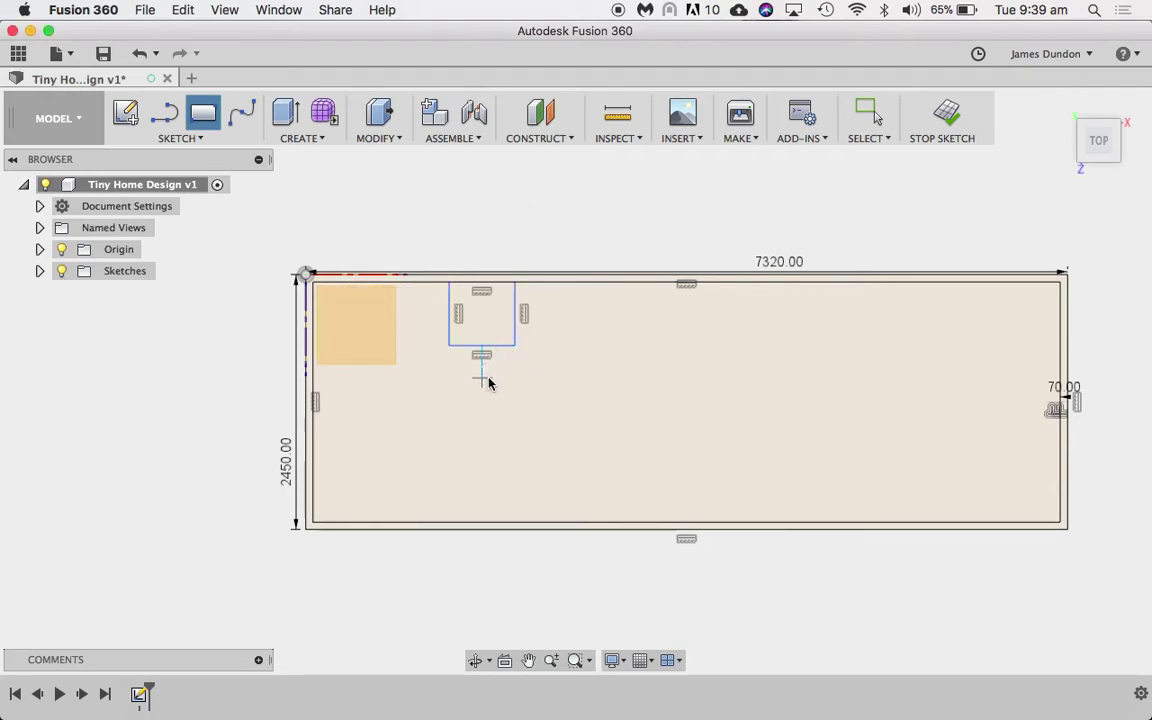
pyautogui.press('Escape')
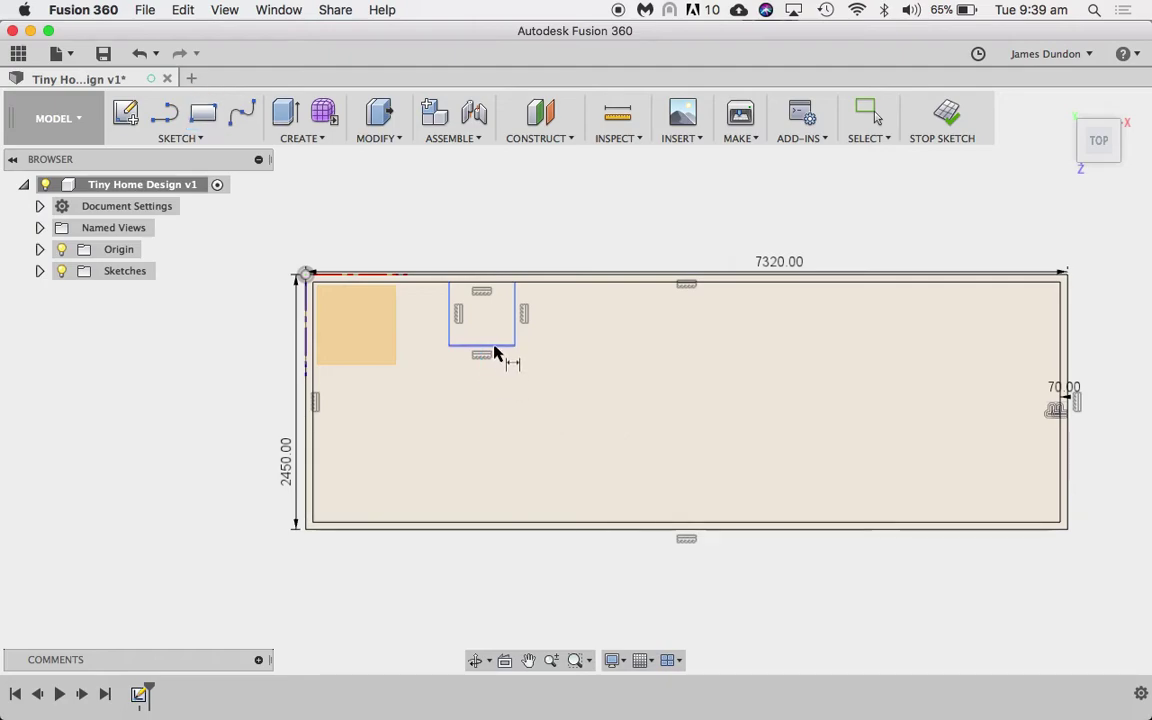
# Step: Dimension the small rectangle to 885 mm wide and 800 mm deep
pyautogui.click(495, 347)
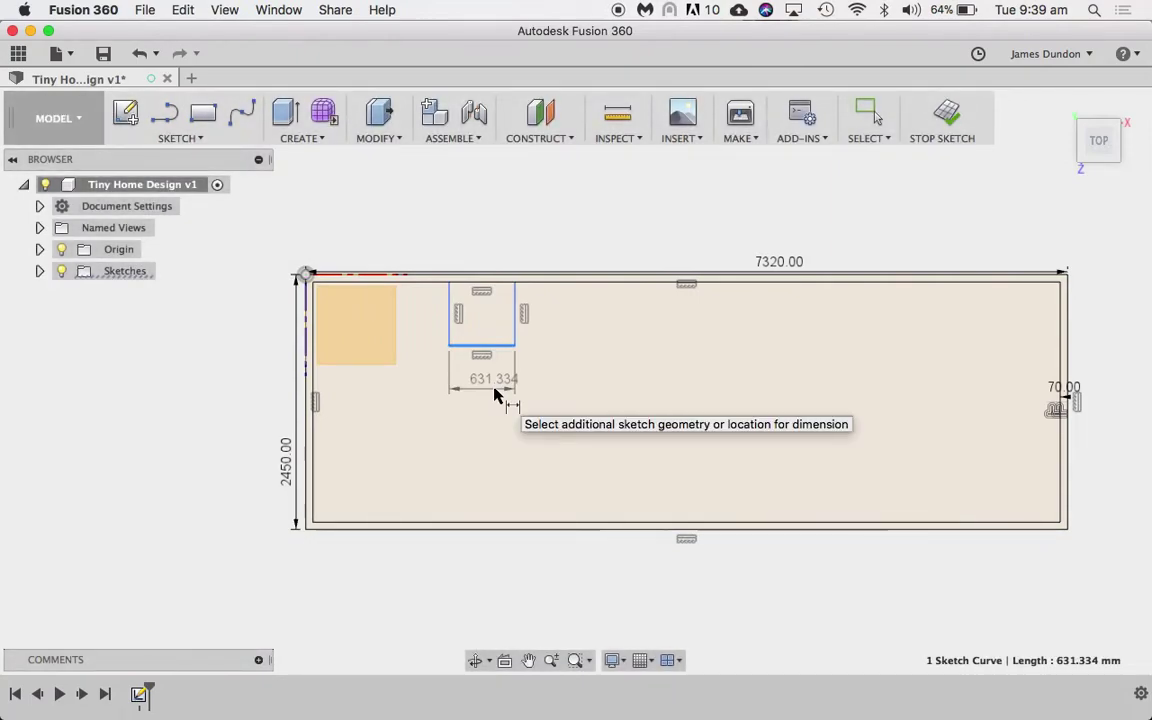
pyautogui.click(495, 387)
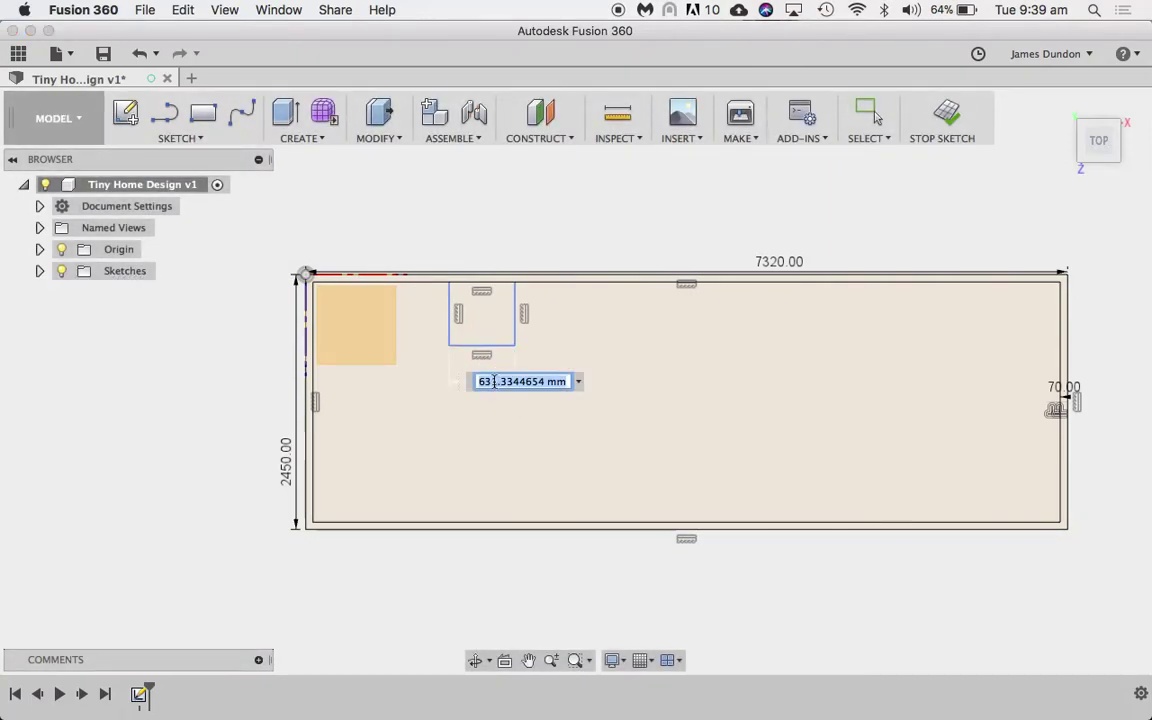
pyautogui.write('885')
pyautogui.press('Return')
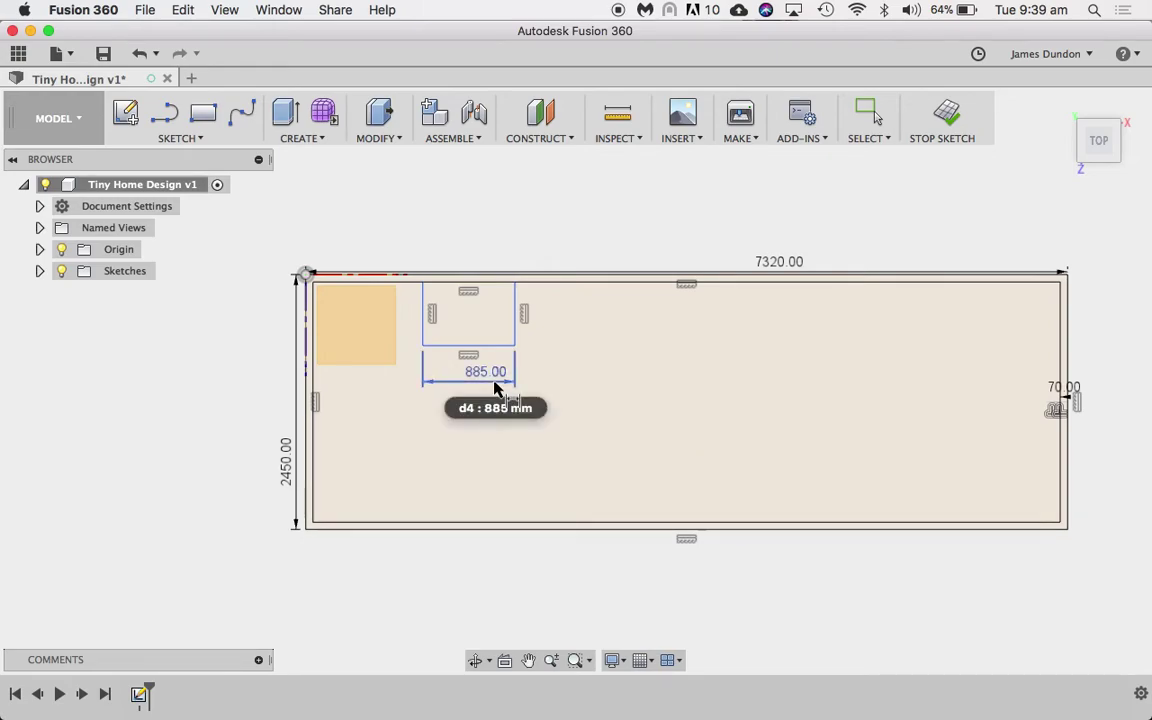
pyautogui.click(518, 330)
pyautogui.click(578, 337)
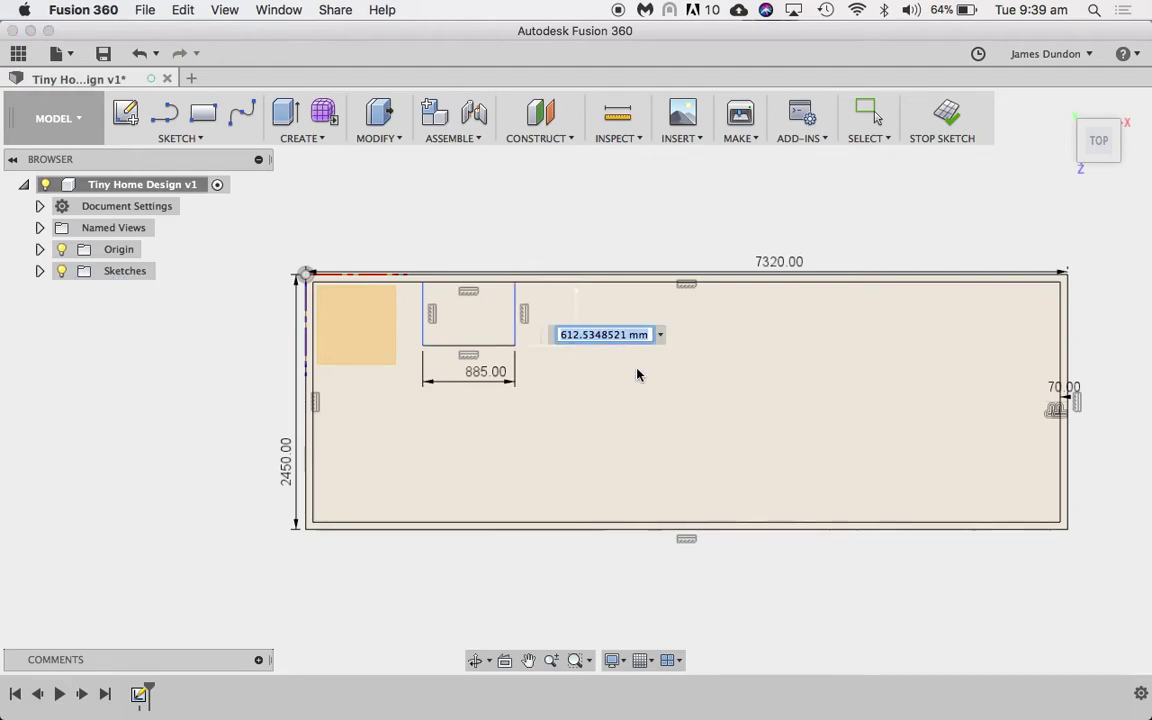
pyautogui.write('800')
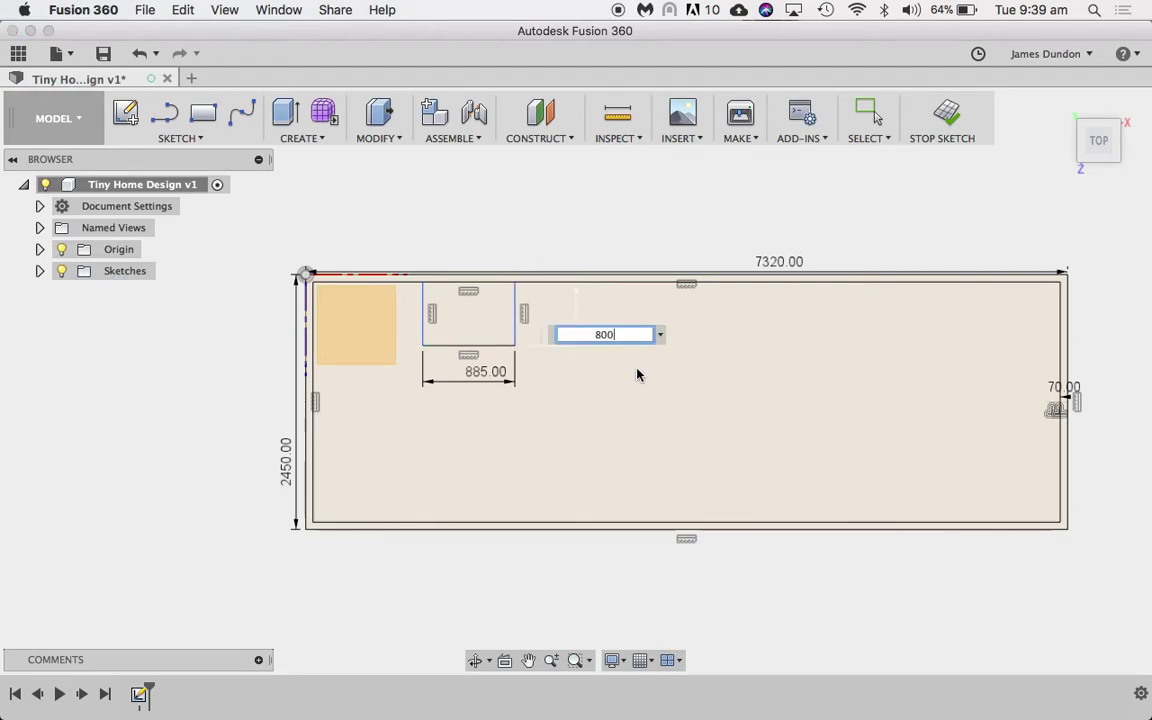
pyautogui.press('Return')
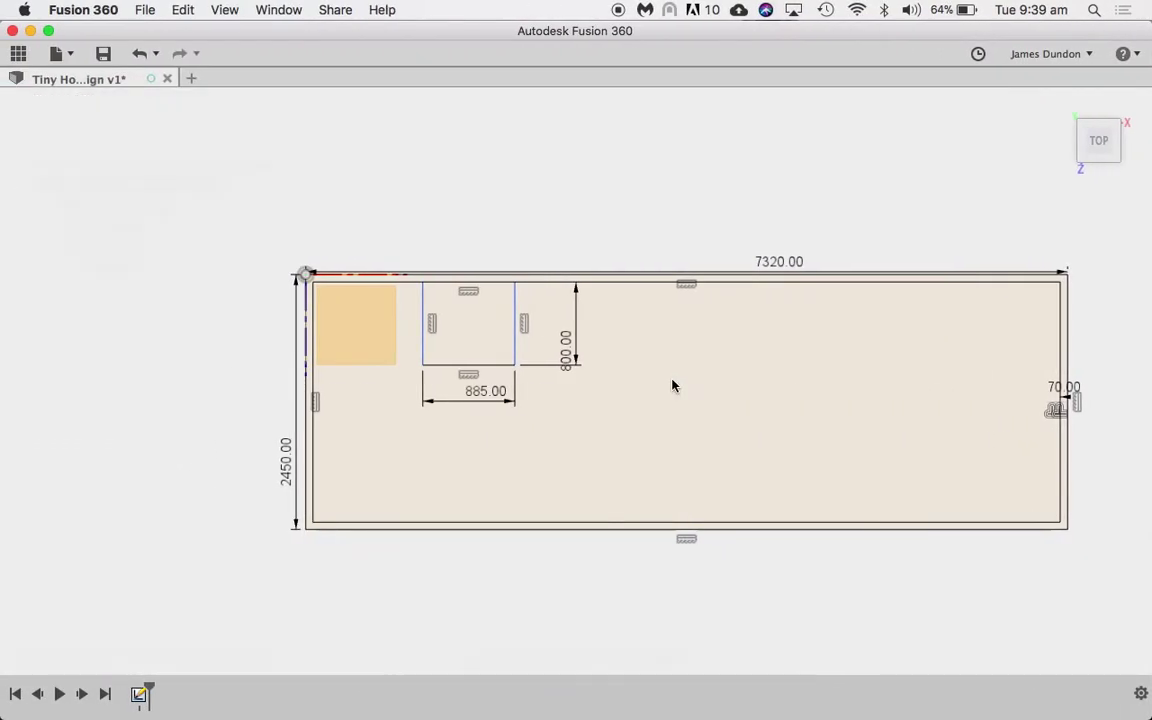
# Step: Set the small rectangle's depth to 750 mm
pyautogui.click(515, 283)
pyautogui.doubleClick(566, 350)
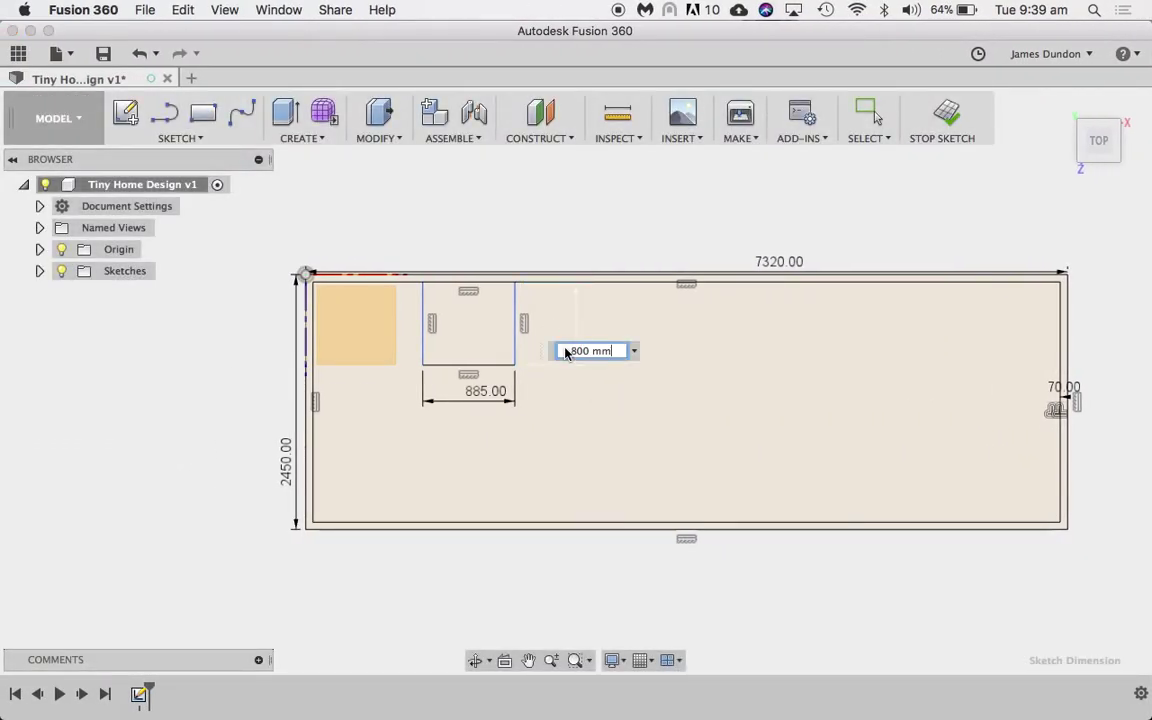
pyautogui.write('750')
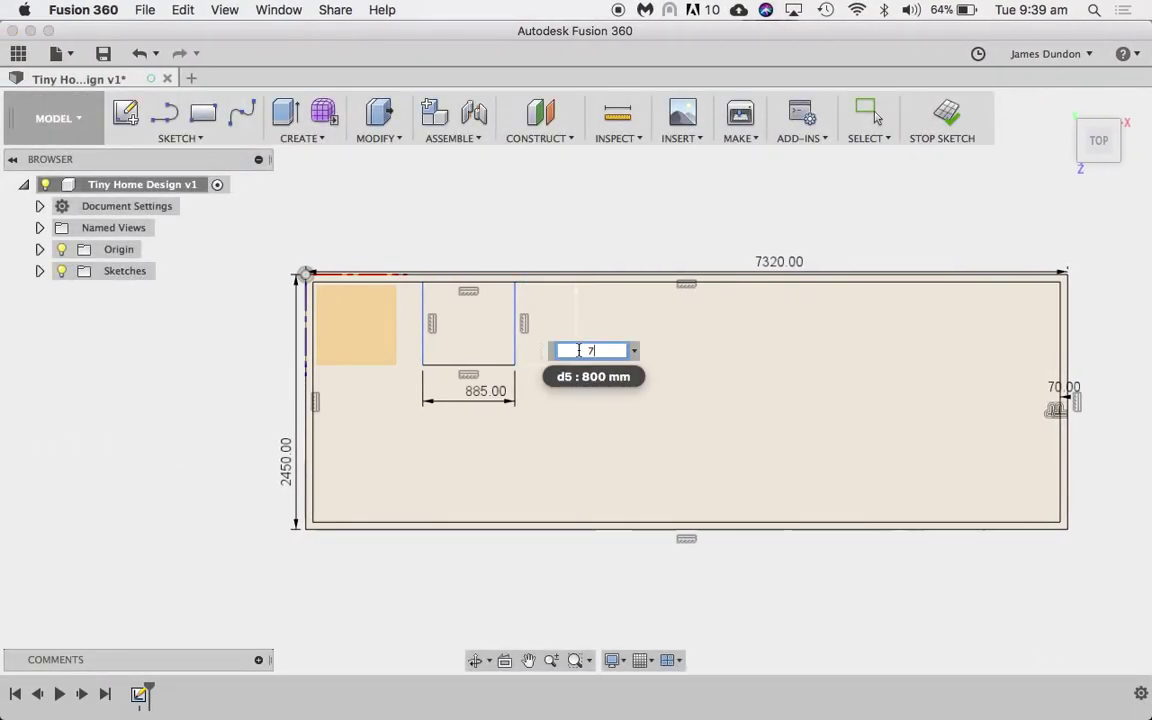
pyautogui.press('Return')
# Step: Set the small rectangle's depth to 700 mm
pyautogui.doubleClick(568, 348)
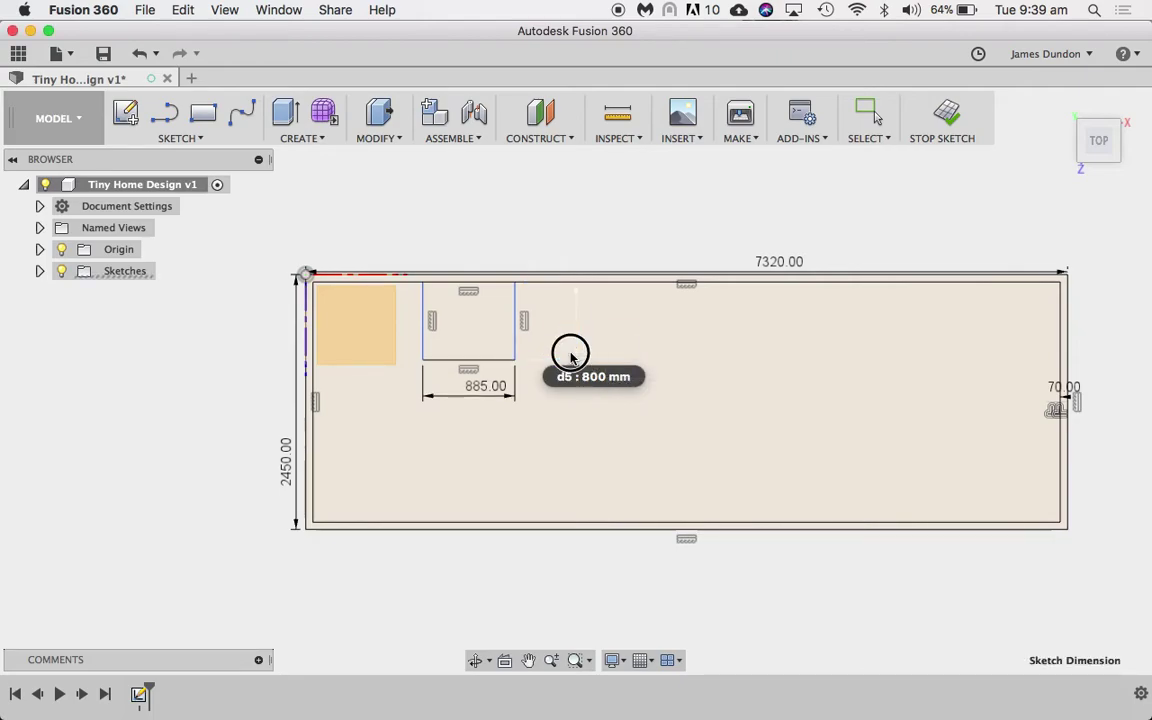
pyautogui.write('700')
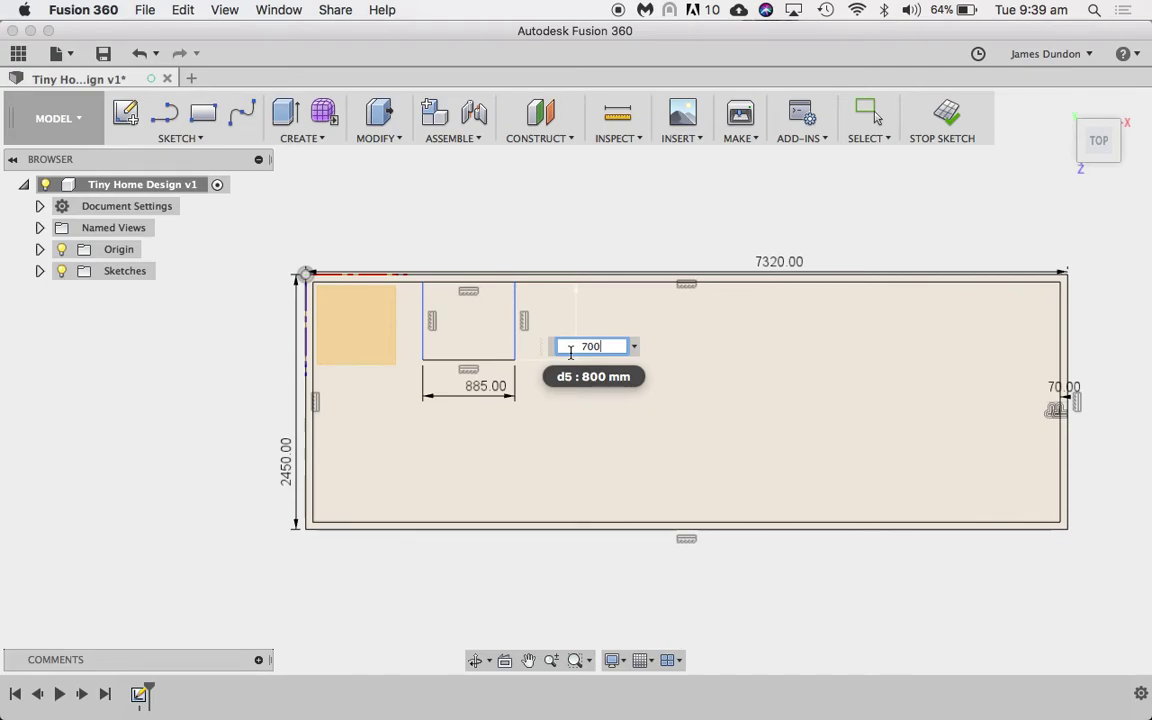
pyautogui.doubleClick(591, 346)
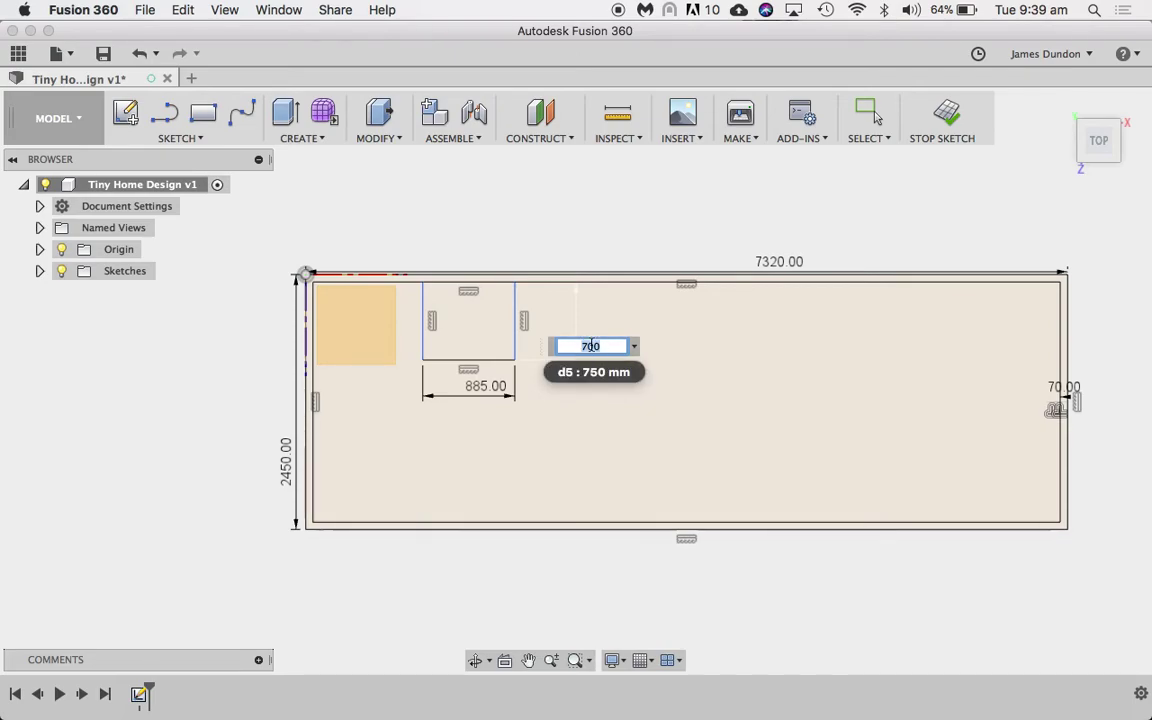
pyautogui.press('Return')
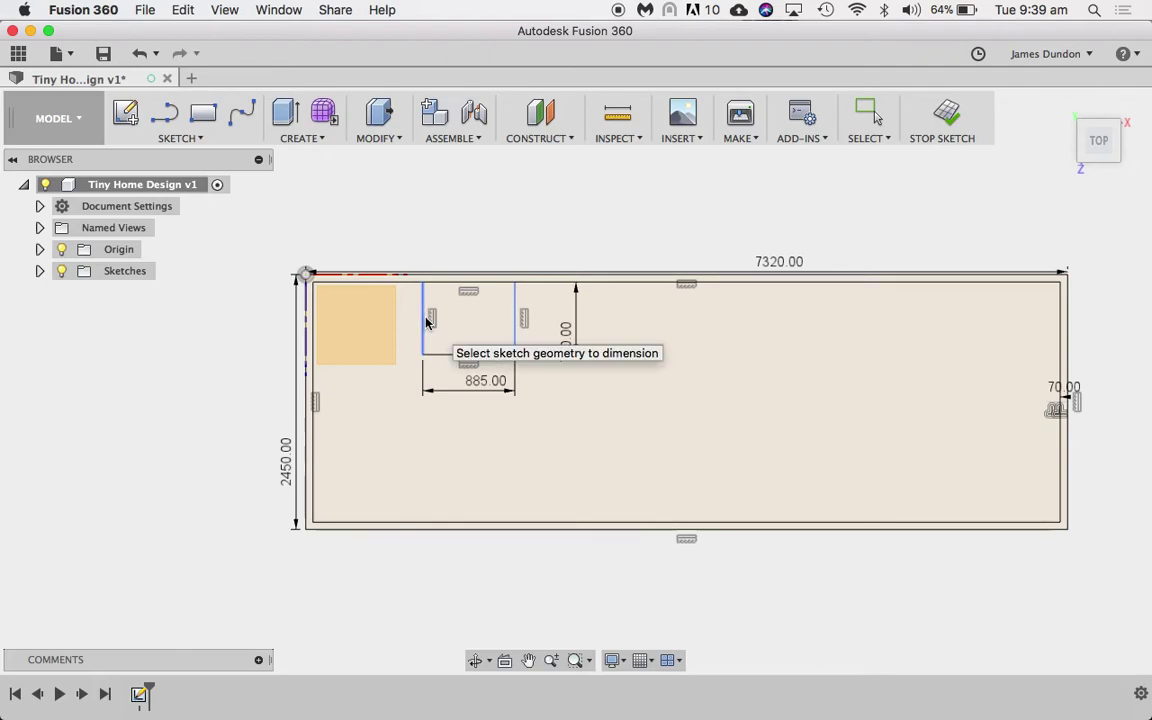
# Step: Offset the whole outline of the small rectangle 50 mm inward with chain selection on
pyautogui.press('o')
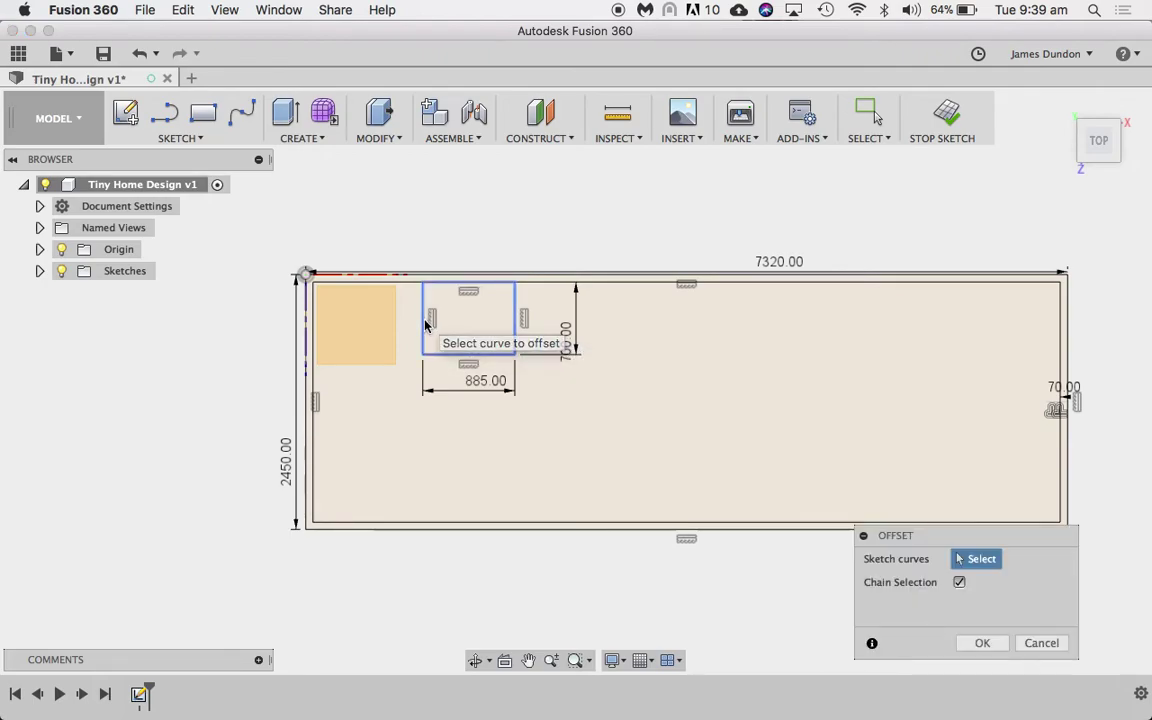
pyautogui.click(425, 325)
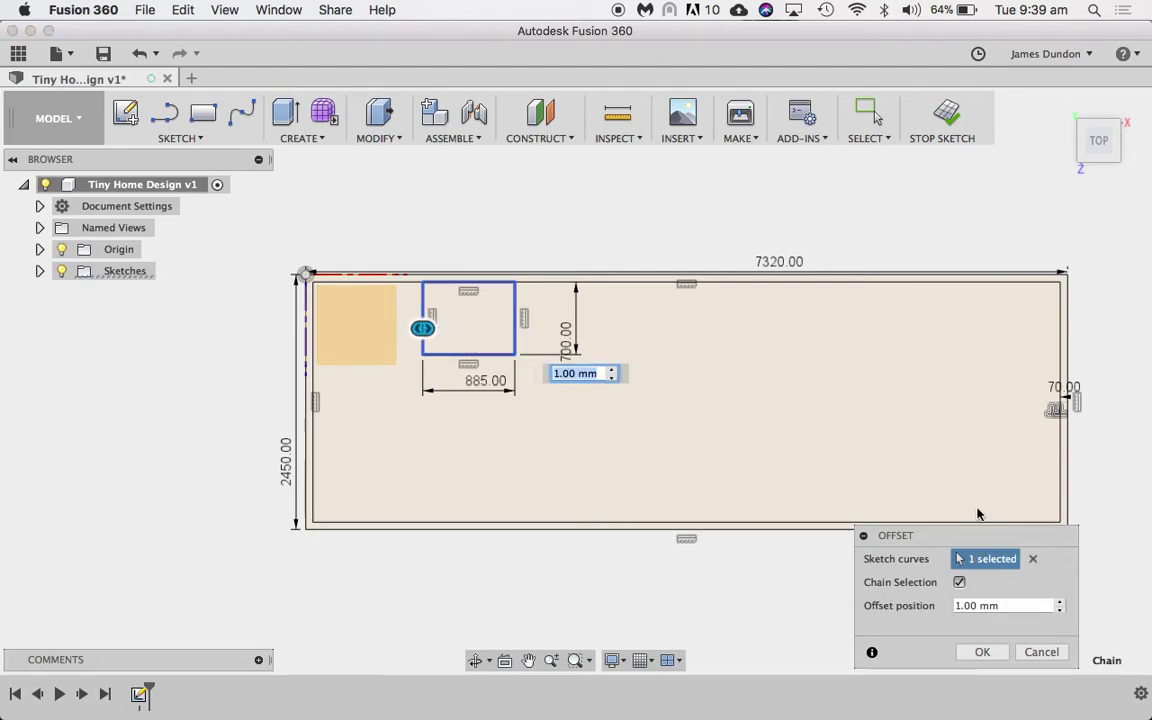
pyautogui.moveTo(422, 328); pyautogui.dragTo(427, 328)
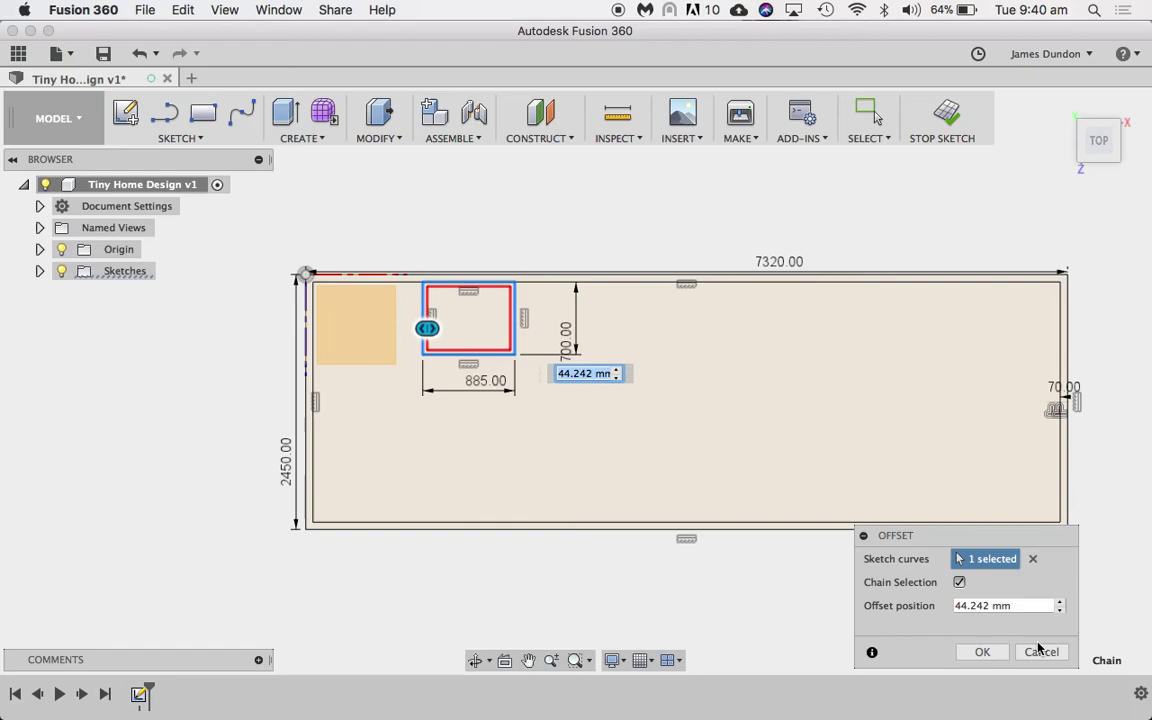
pyautogui.doubleClick(973, 607)
pyautogui.tripleClick(962, 607)
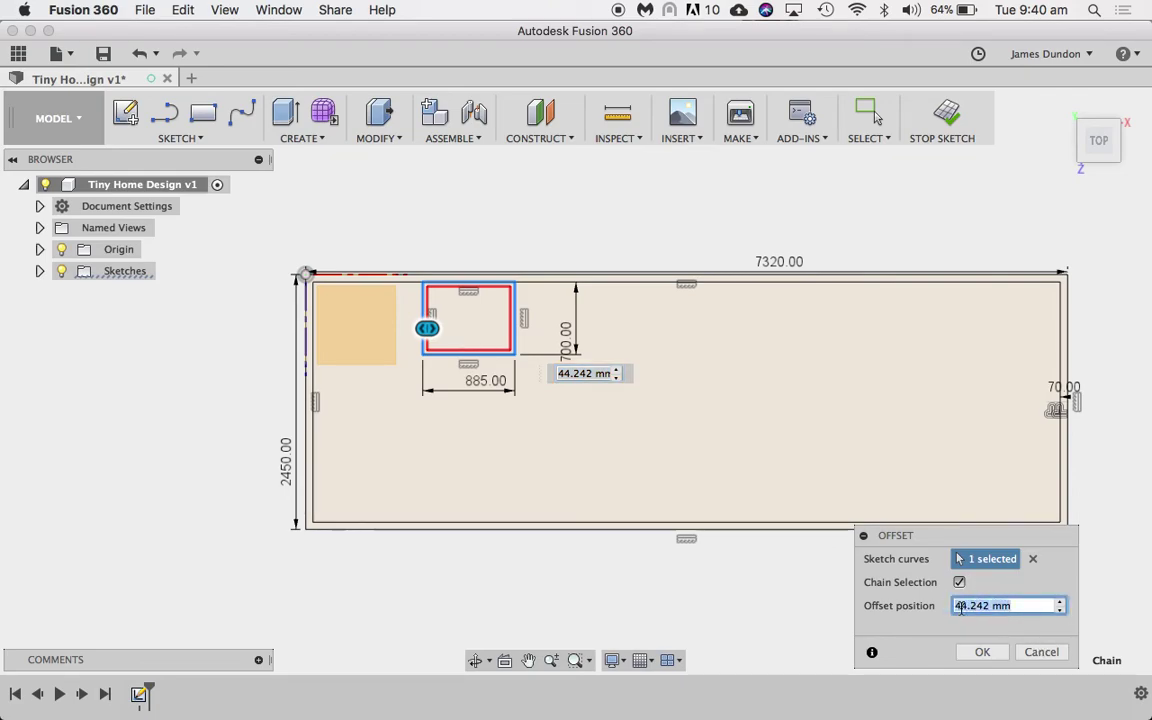
pyautogui.write('50')
pyautogui.press('Return')
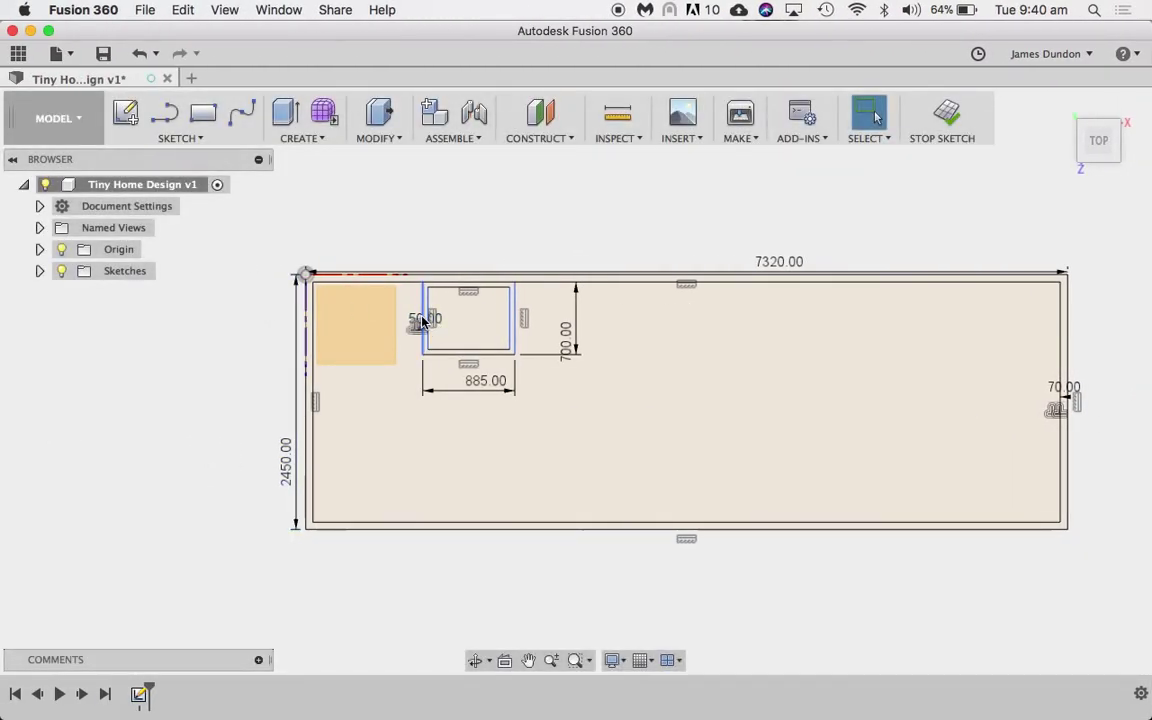
# Step: Dimension the small rectangle's near side 1300 mm from the outer short wall line at the origin, and finish the sketch
pyautogui.press('d')
pyautogui.click(422, 320)
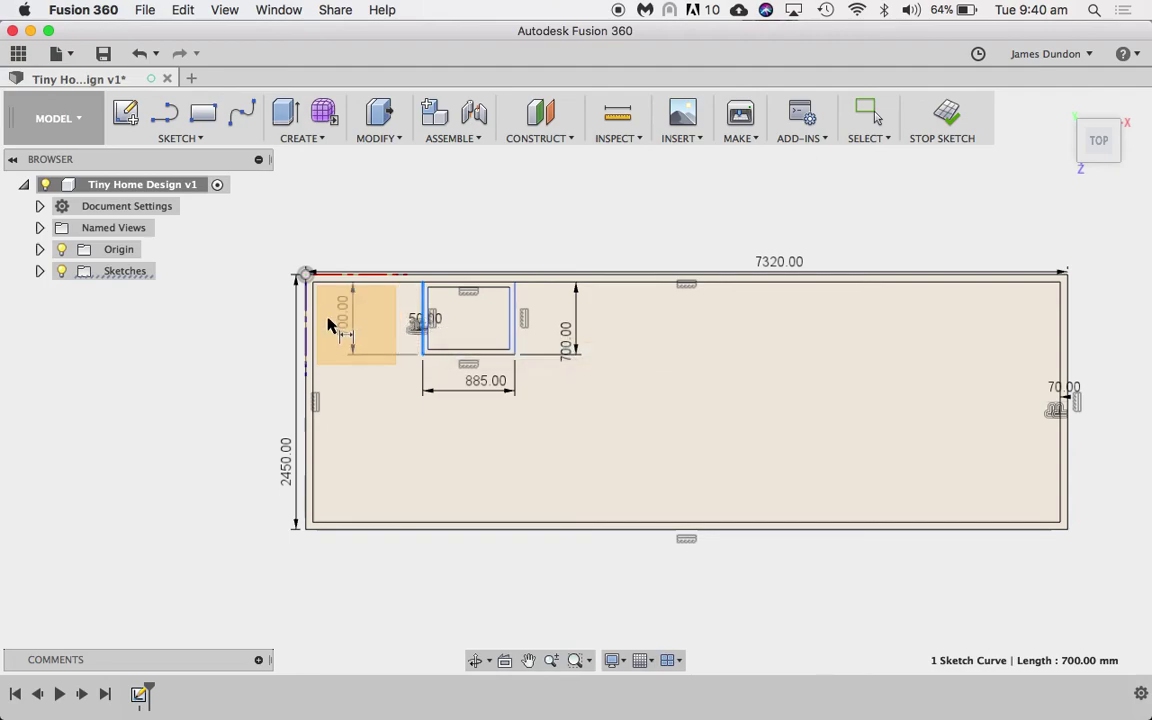
pyautogui.click(306, 330)
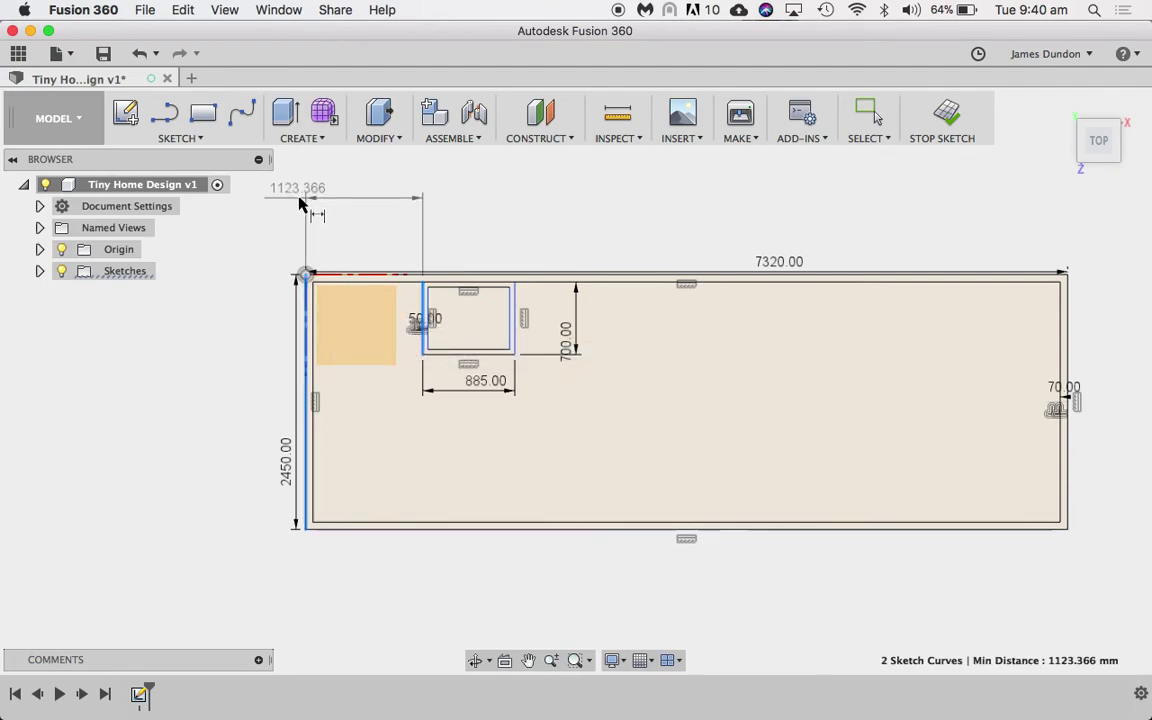
pyautogui.click(299, 197)
pyautogui.write('1300')
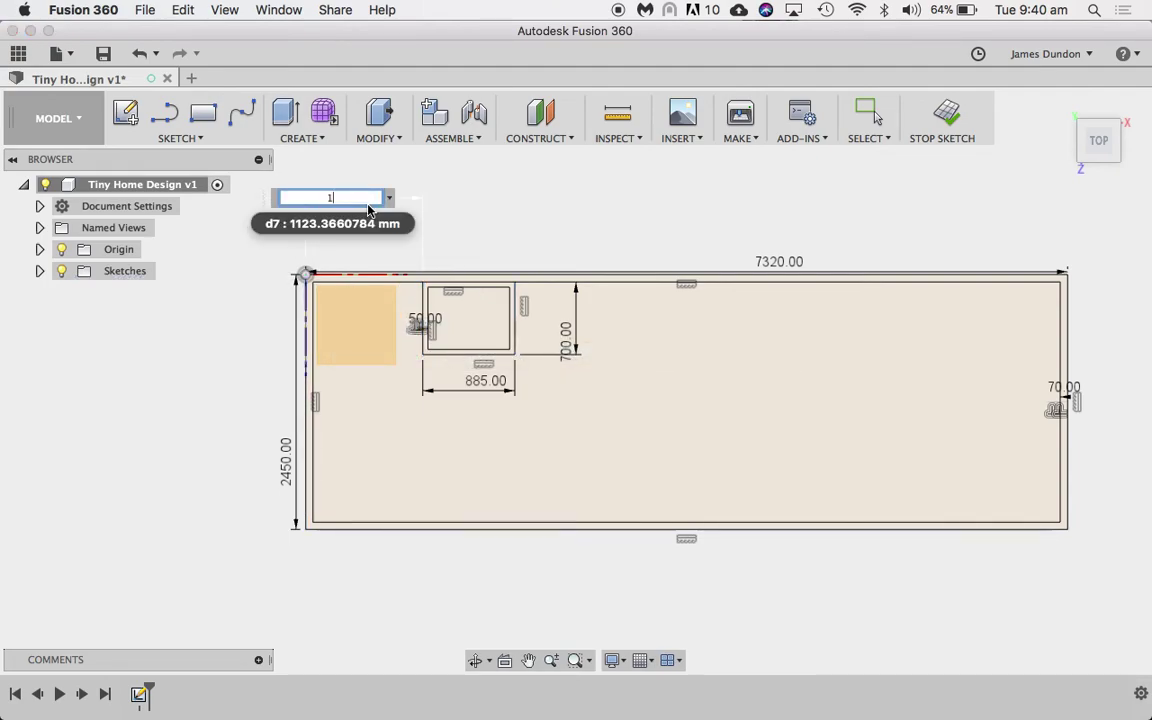
pyautogui.press('Return')
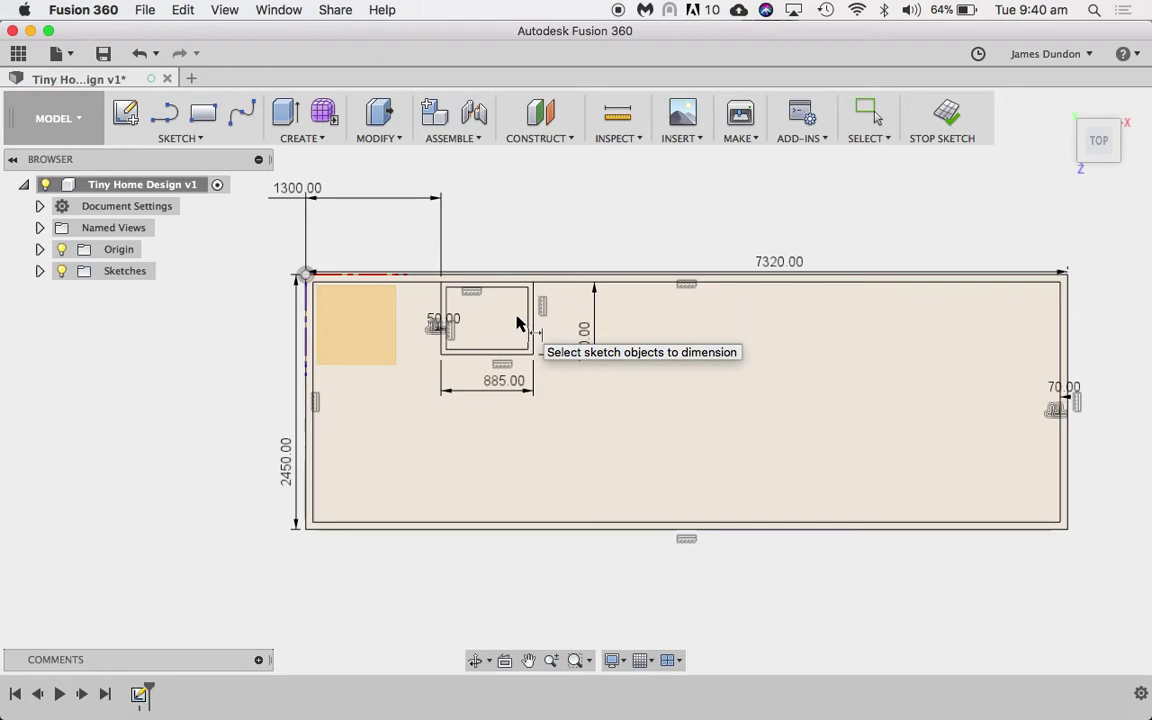
pyautogui.click(947, 115)
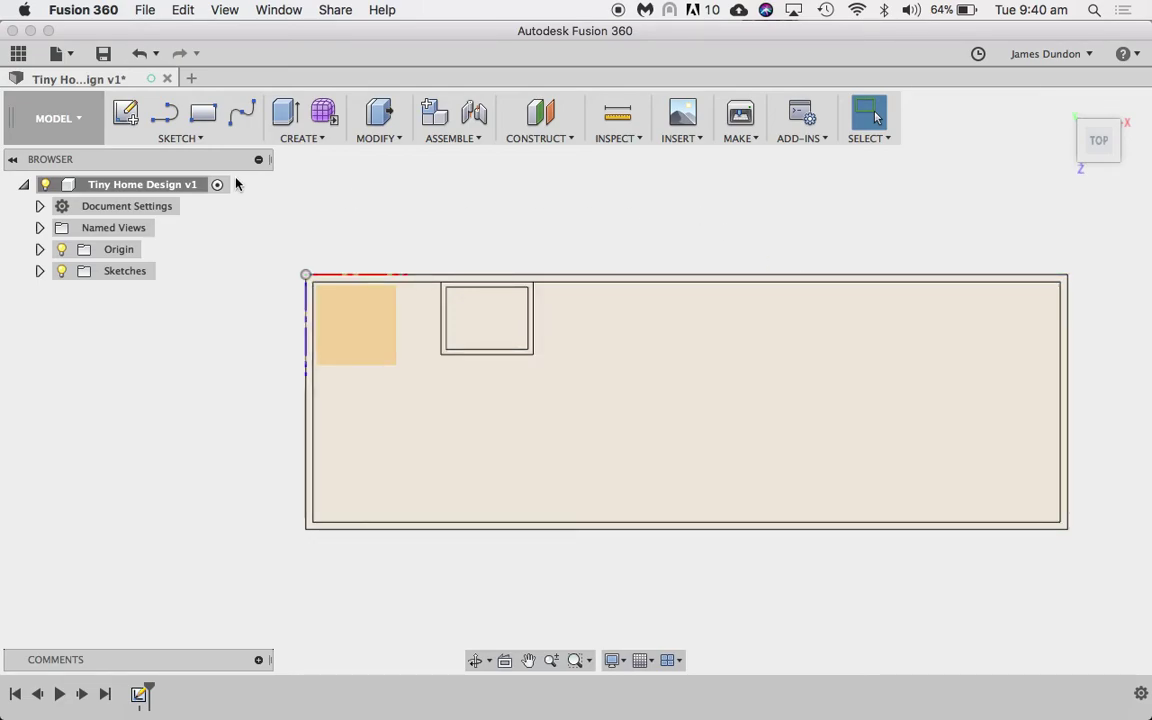
# Step: Extrude the 70 mm outer wall profile 3800 mm upward as a new body
pyautogui.click(298, 136)
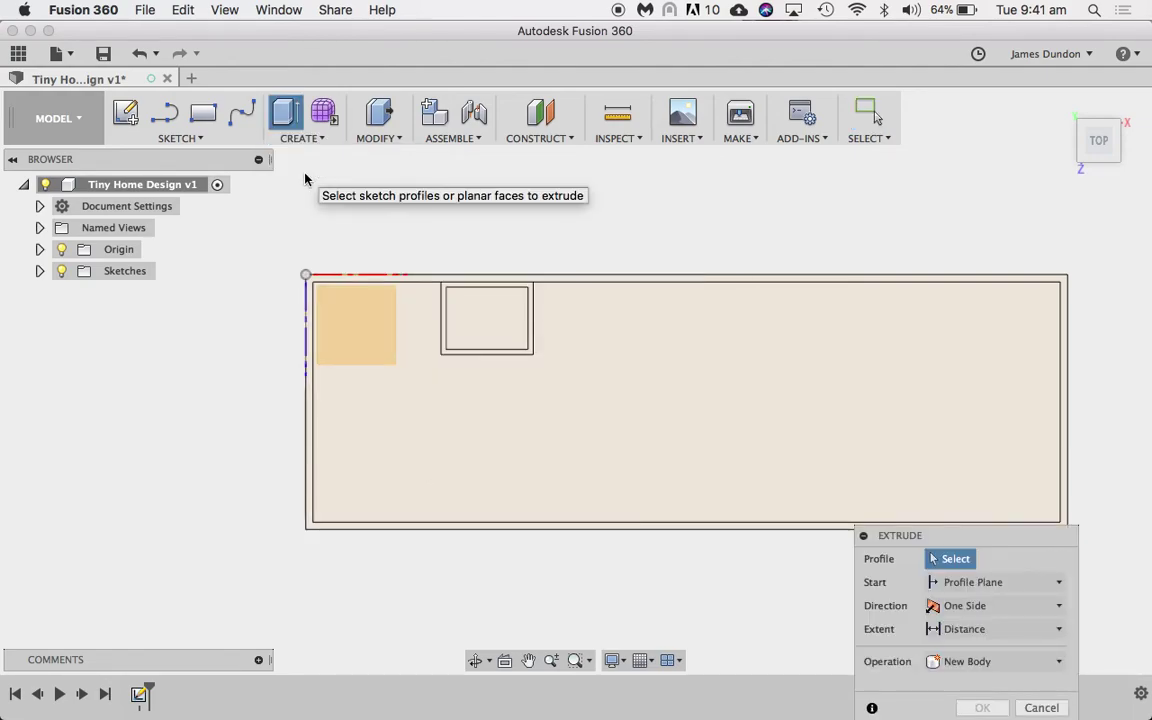
pyautogui.click(600, 284)
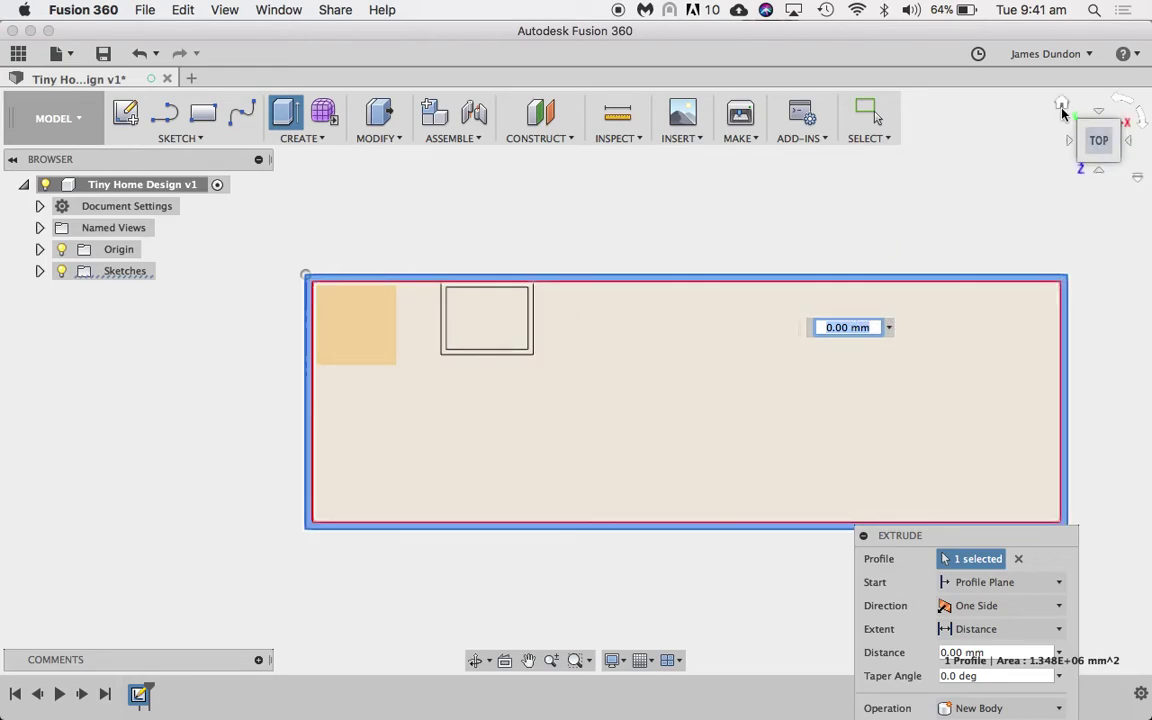
pyautogui.click(1062, 104)
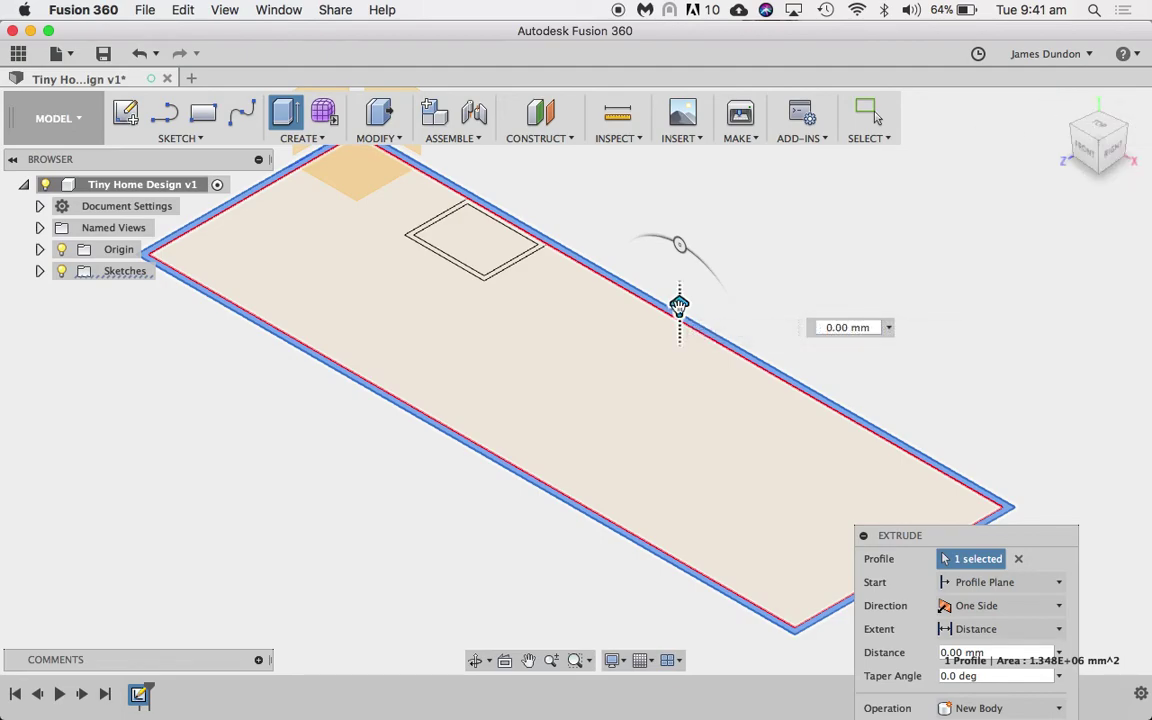
pyautogui.moveTo(678, 306); pyautogui.dragTo(679, 255)
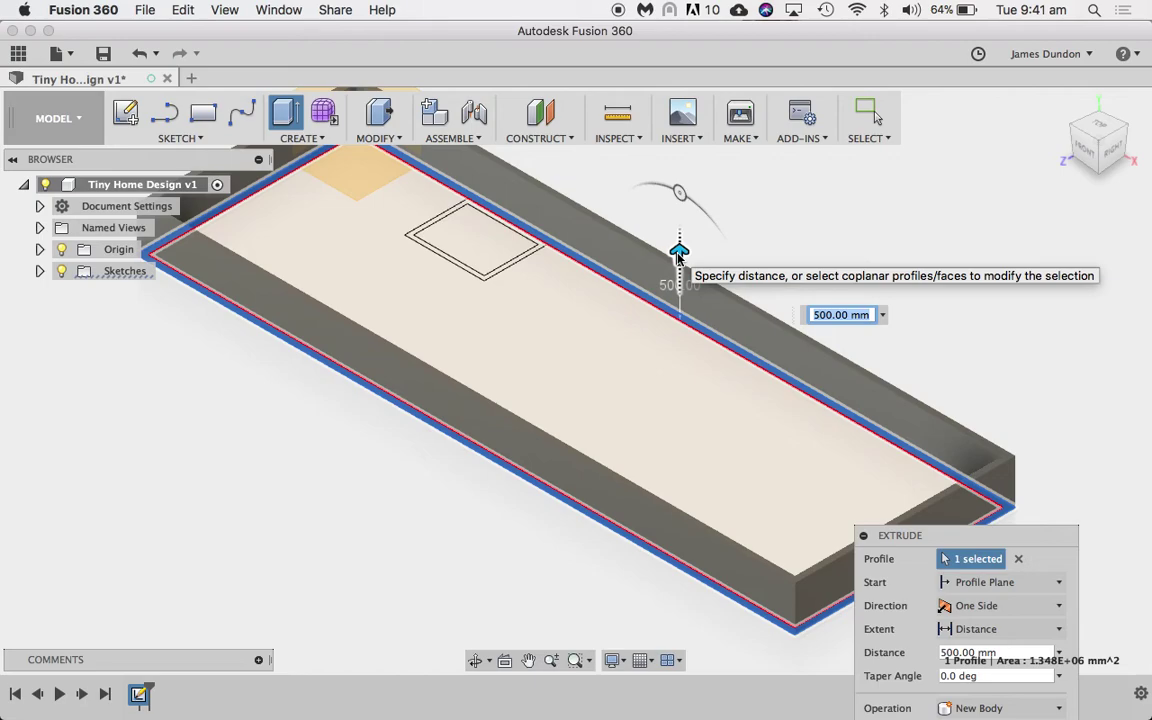
pyautogui.write('3800')
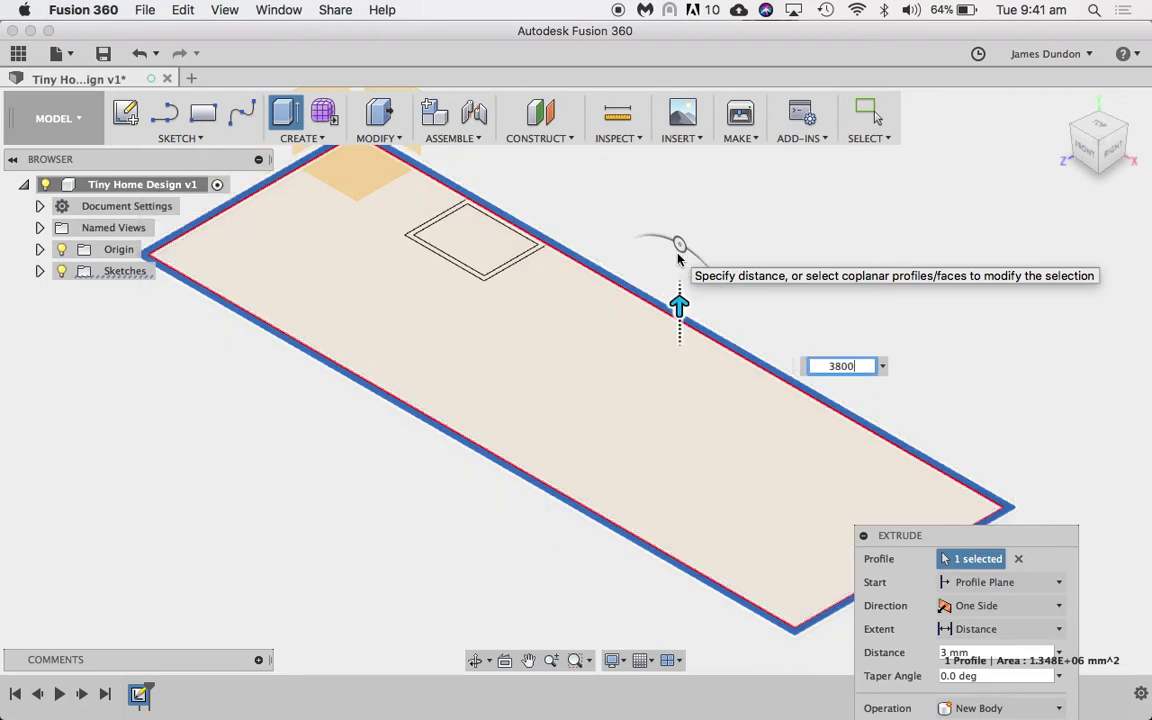
pyautogui.press('Return')
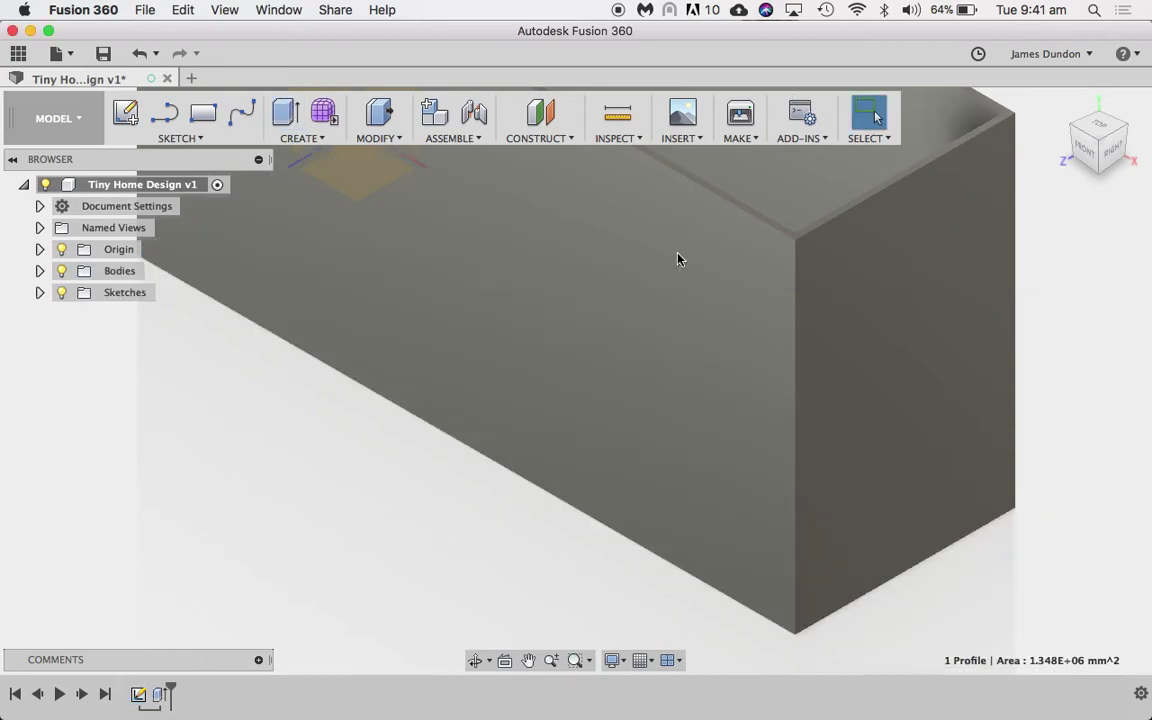
# Step: Turn the visibility of Sketch1 back on beneath the extruded walls
pyautogui.scroll(-3, 677, 259)
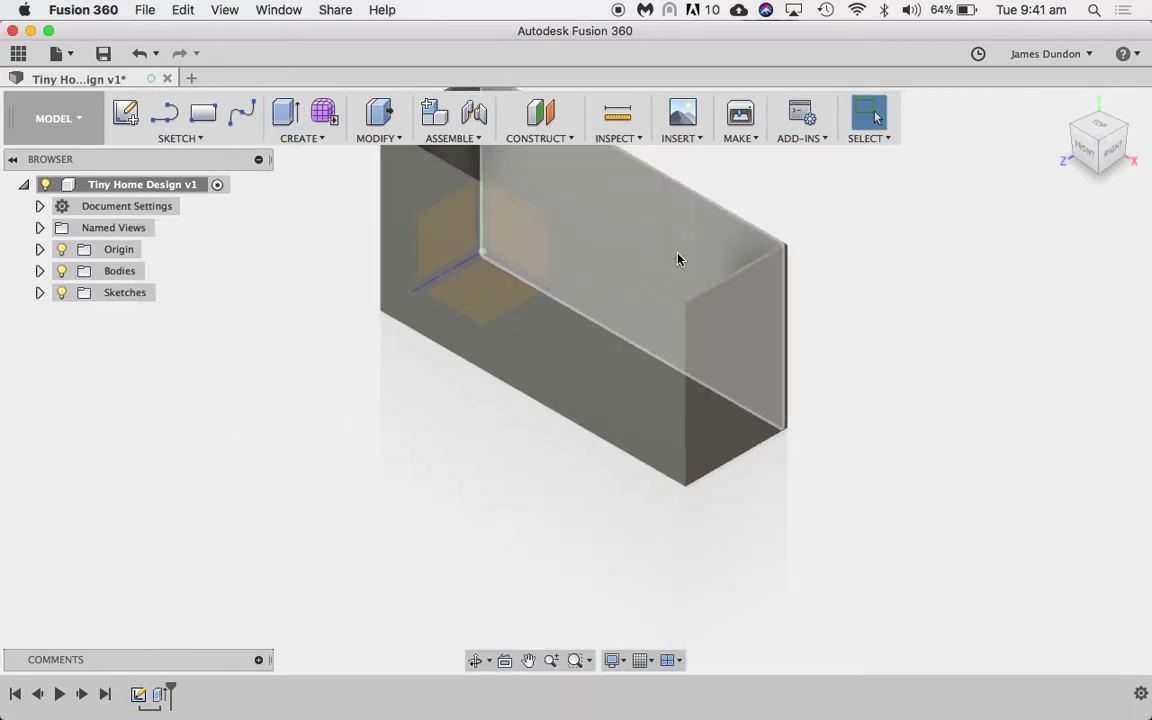
pyautogui.scroll(-1, 677, 259)
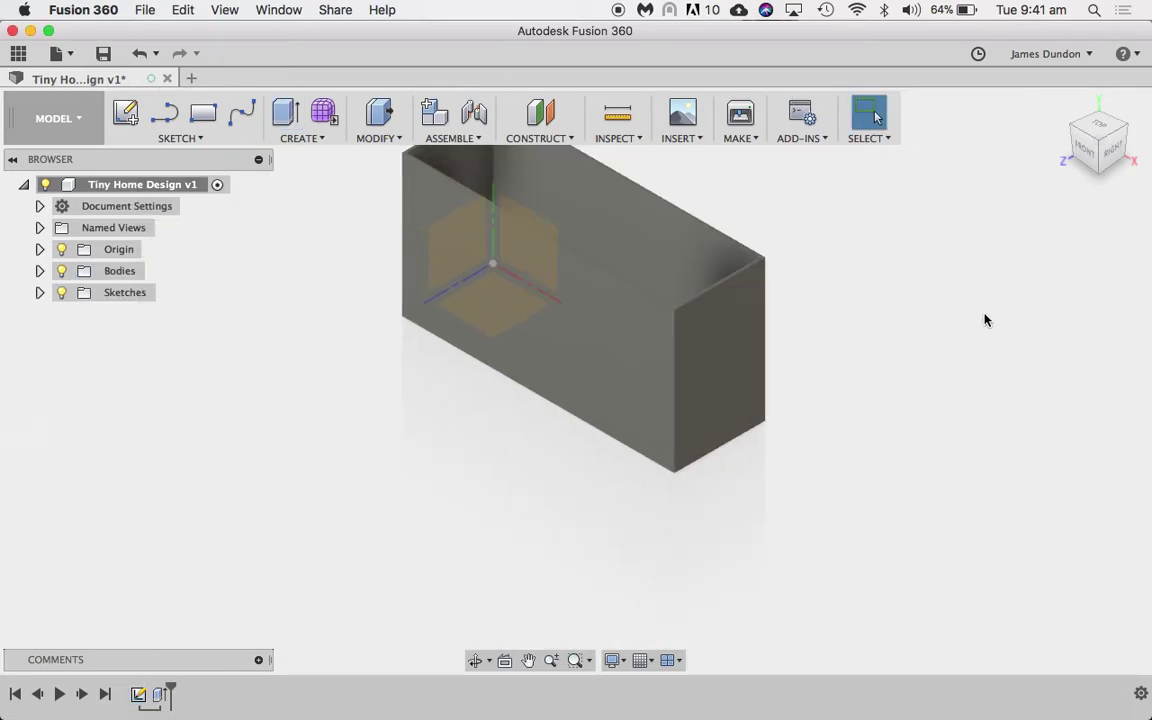
pyautogui.keyDown('shift'); pyautogui.scroll(-5, 985, 320); pyautogui.keyUp('shift')
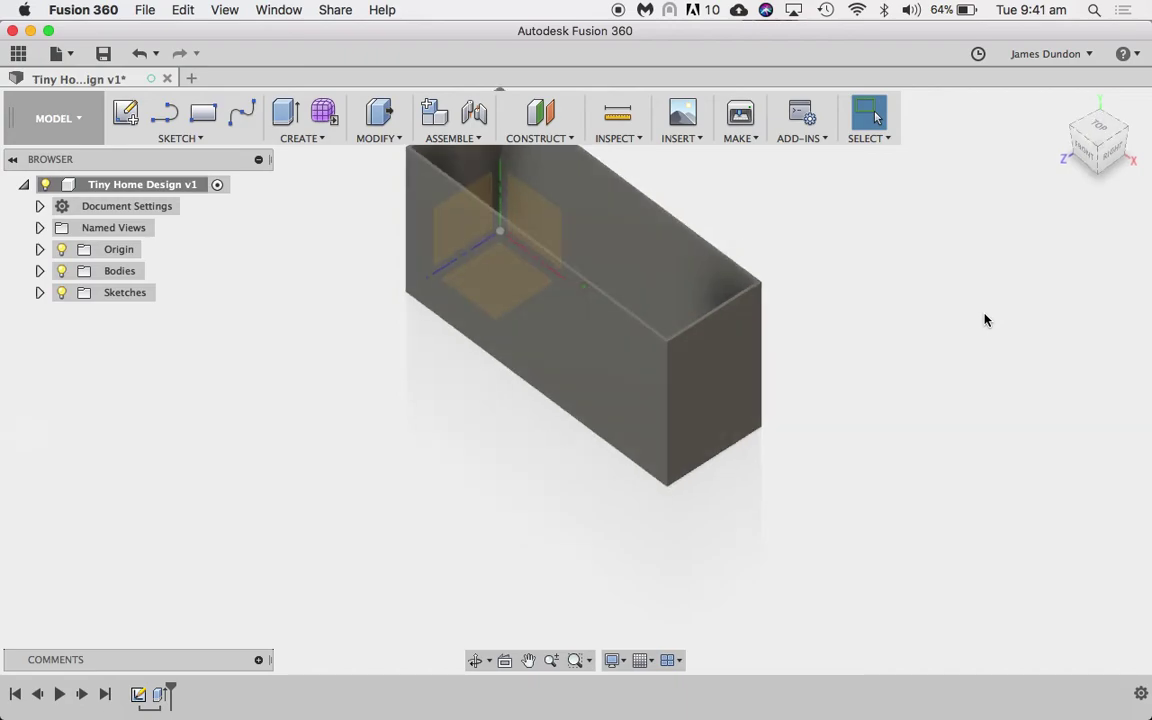
pyautogui.keyDown('shift'); pyautogui.scroll(-8, 985, 320); pyautogui.keyUp('shift')
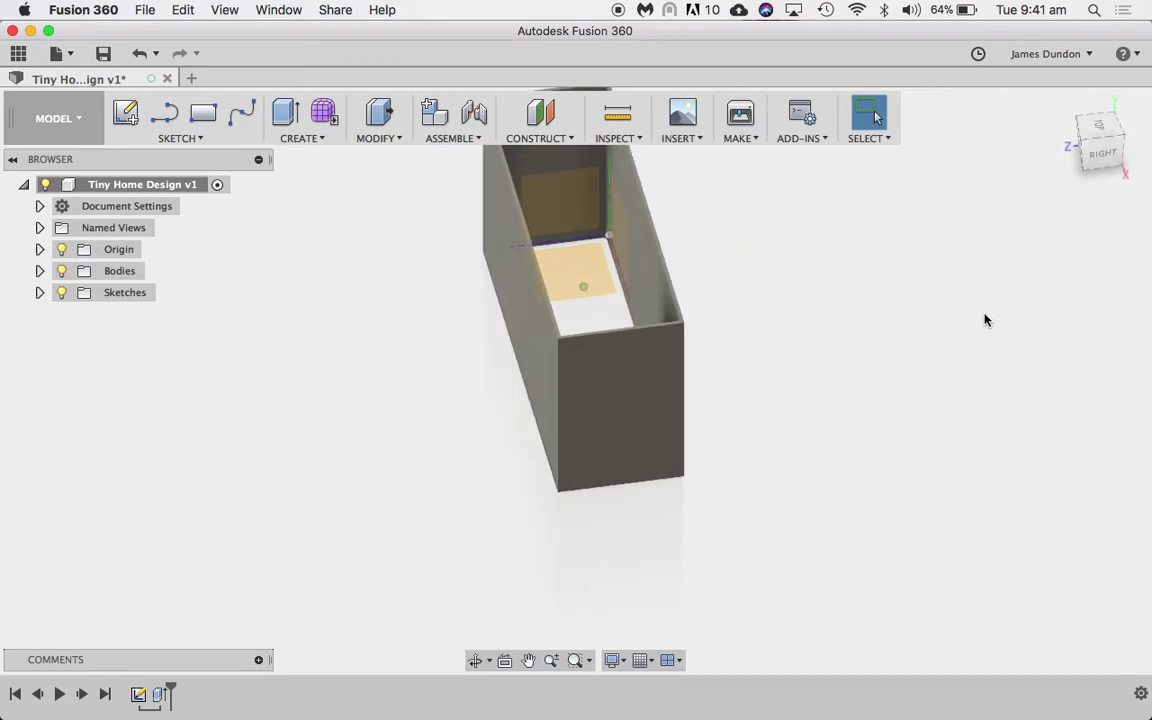
pyautogui.keyDown('shift'); pyautogui.scroll(-8, 985, 320); pyautogui.keyUp('shift')
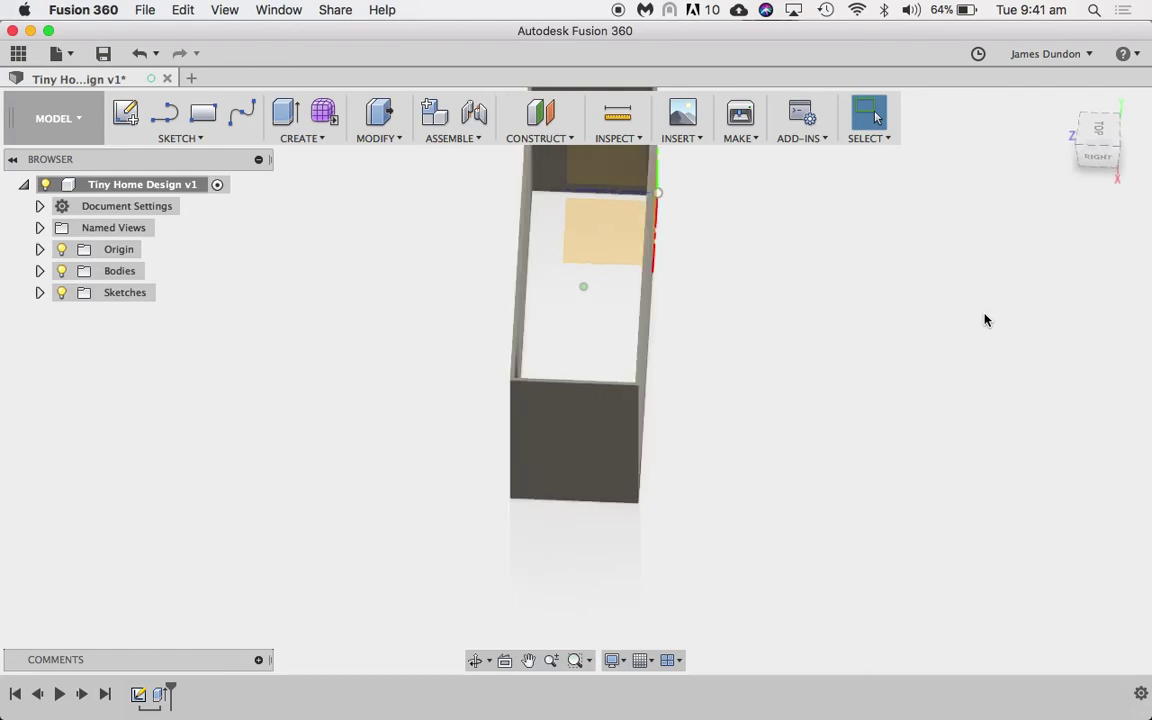
pyautogui.keyDown('shift'); pyautogui.scroll(-5, 985, 320); pyautogui.keyUp('shift')
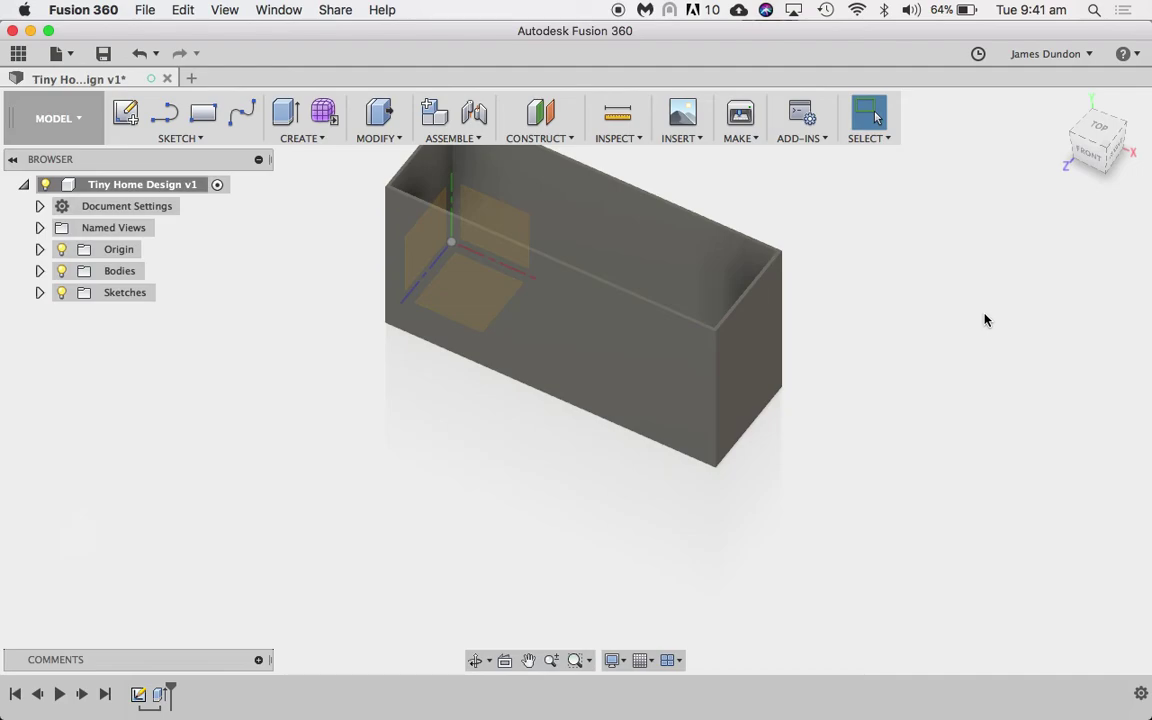
pyautogui.click(40, 292)
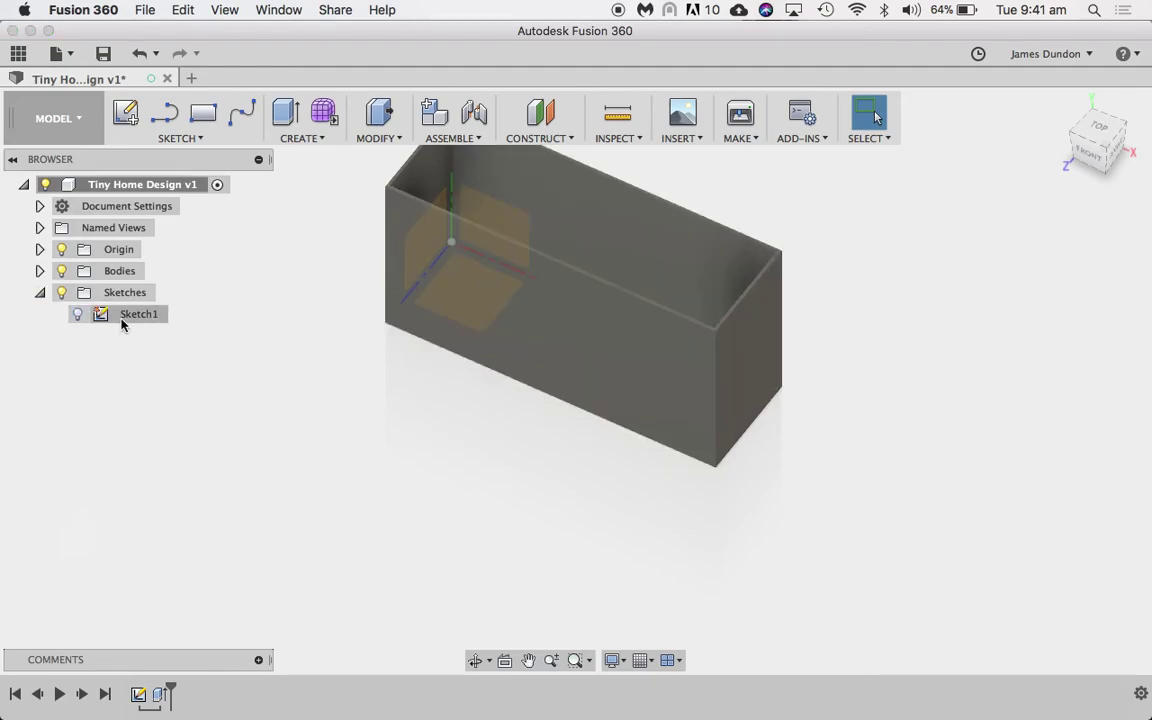
pyautogui.click(88, 316)
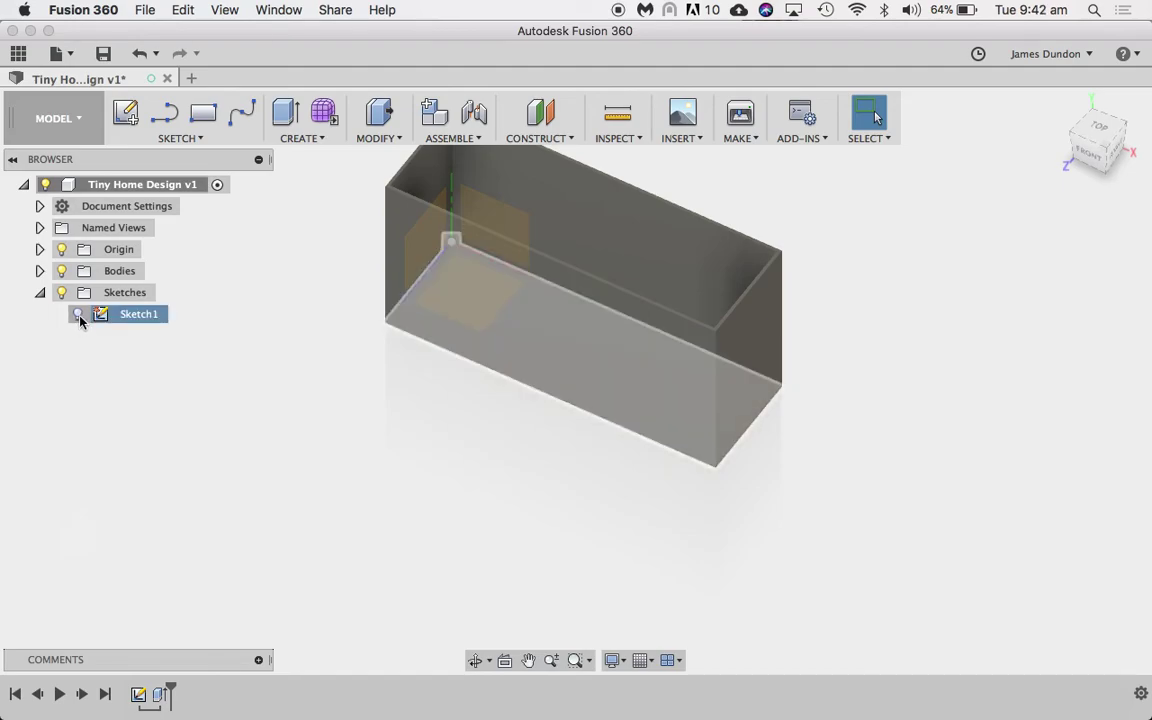
pyautogui.click(78, 314)
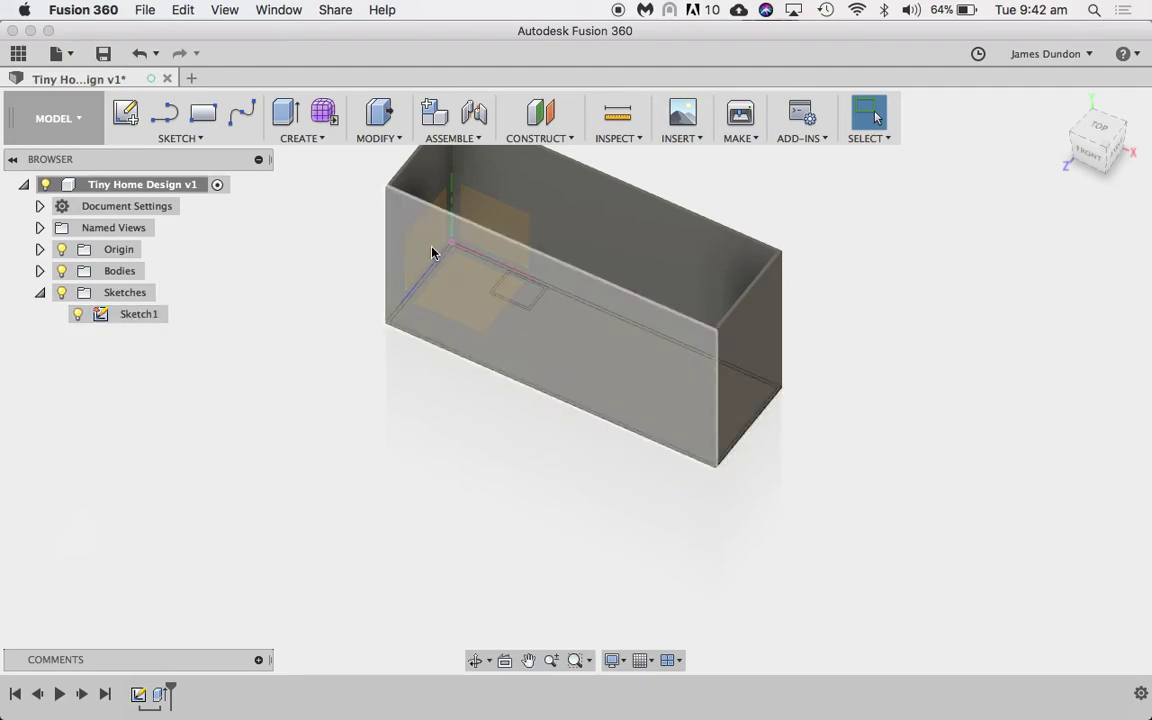
# Step: Hide the origin planes and the extruded wall body, leaving the floor plan sketch's small rectangle in close view
pyautogui.click(63, 250)
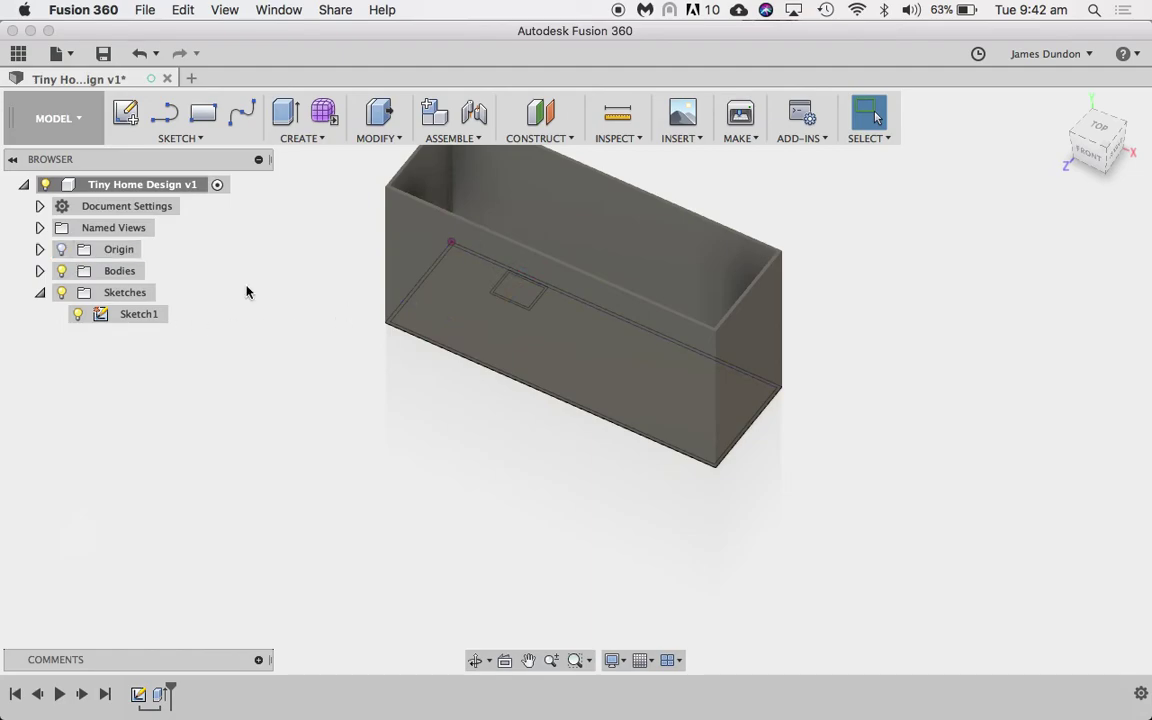
pyautogui.click(40, 271)
pyautogui.click(78, 292)
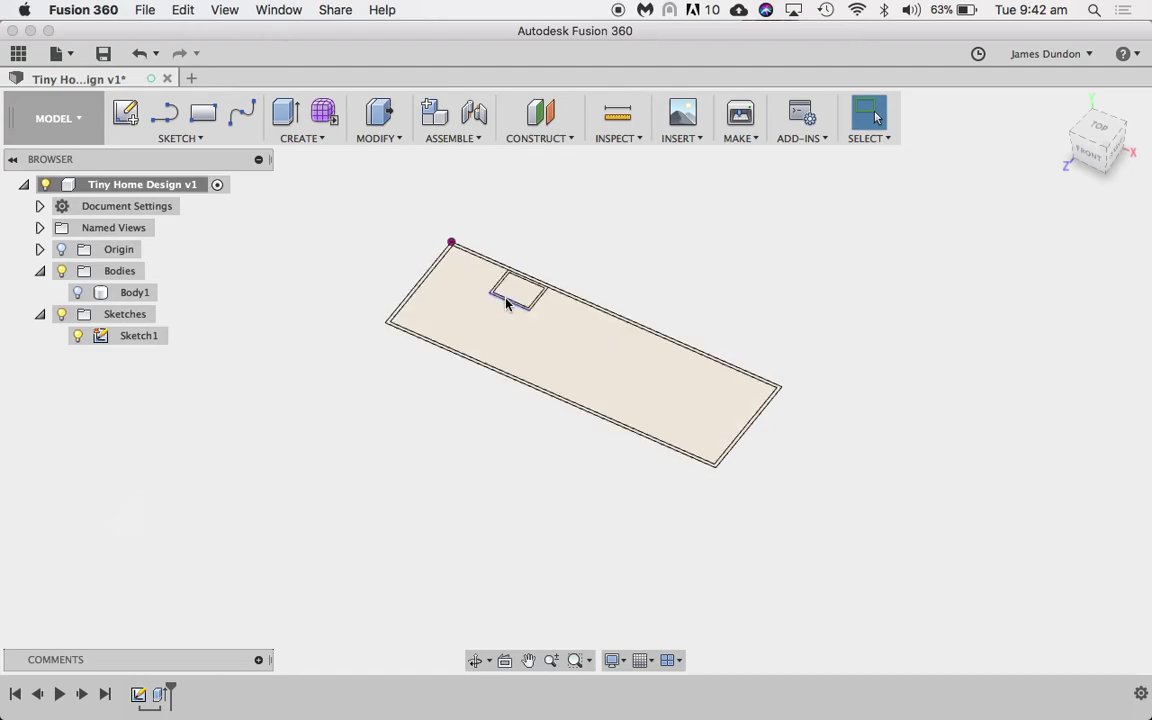
pyautogui.keyDown('shift'); pyautogui.scroll(-5, 506, 303); pyautogui.keyUp('shift')
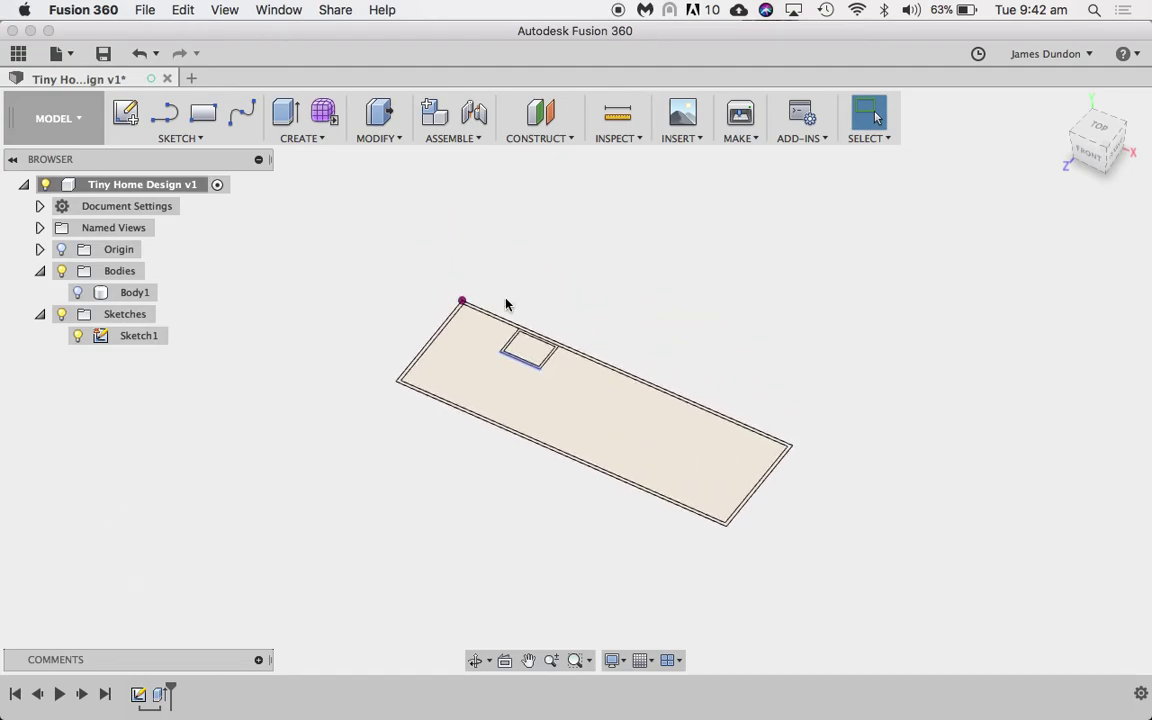
pyautogui.scroll(6, 506, 303)
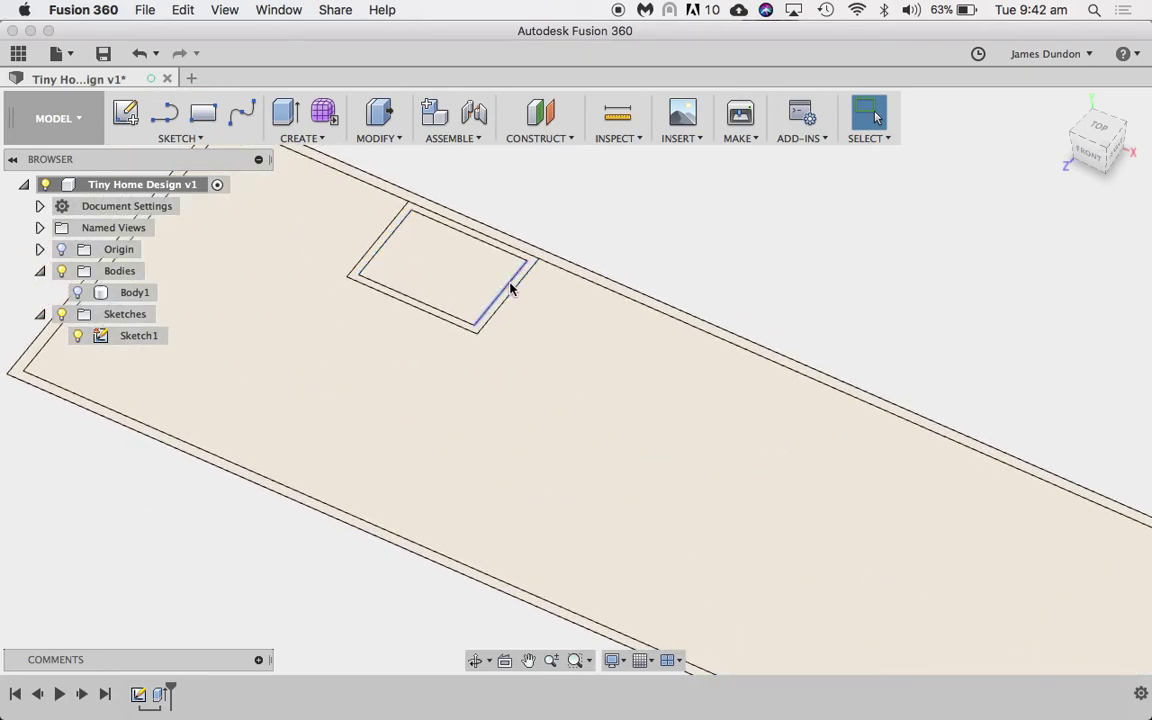
# Step: Extrude the small interior rectangle's wall profile 2000 mm upward as a new body
pyautogui.scroll(5, 513, 288)
pyautogui.hscroll(-3, 512, 288)
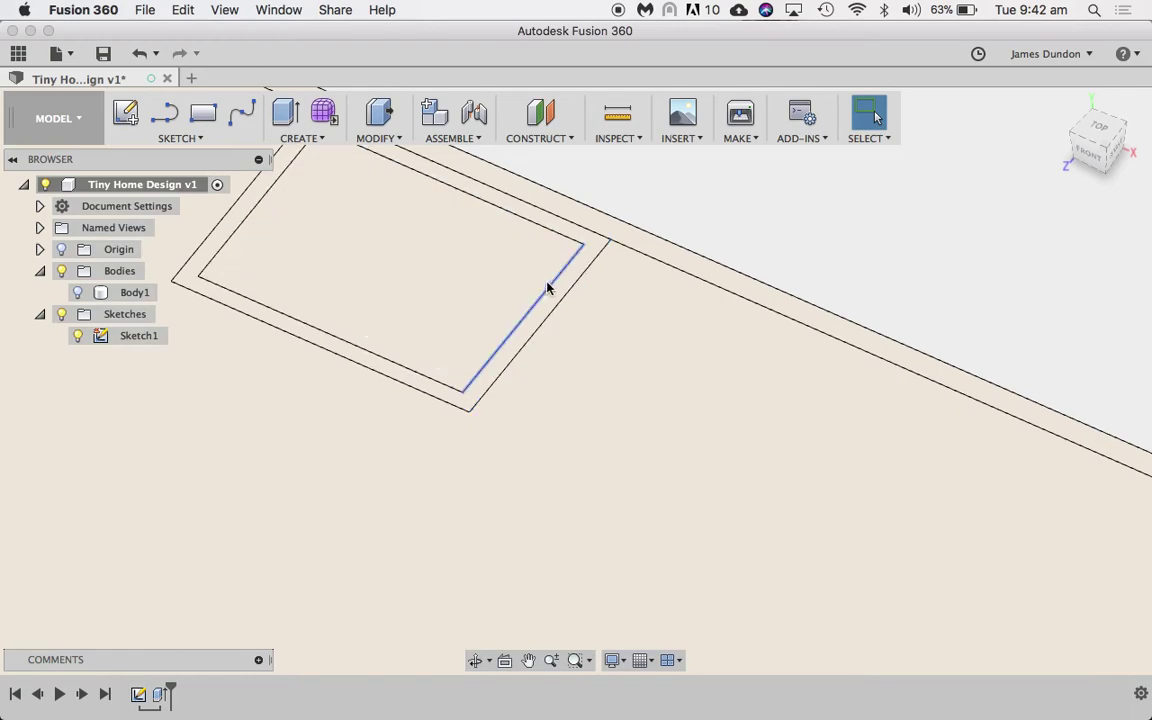
pyautogui.click(556, 297)
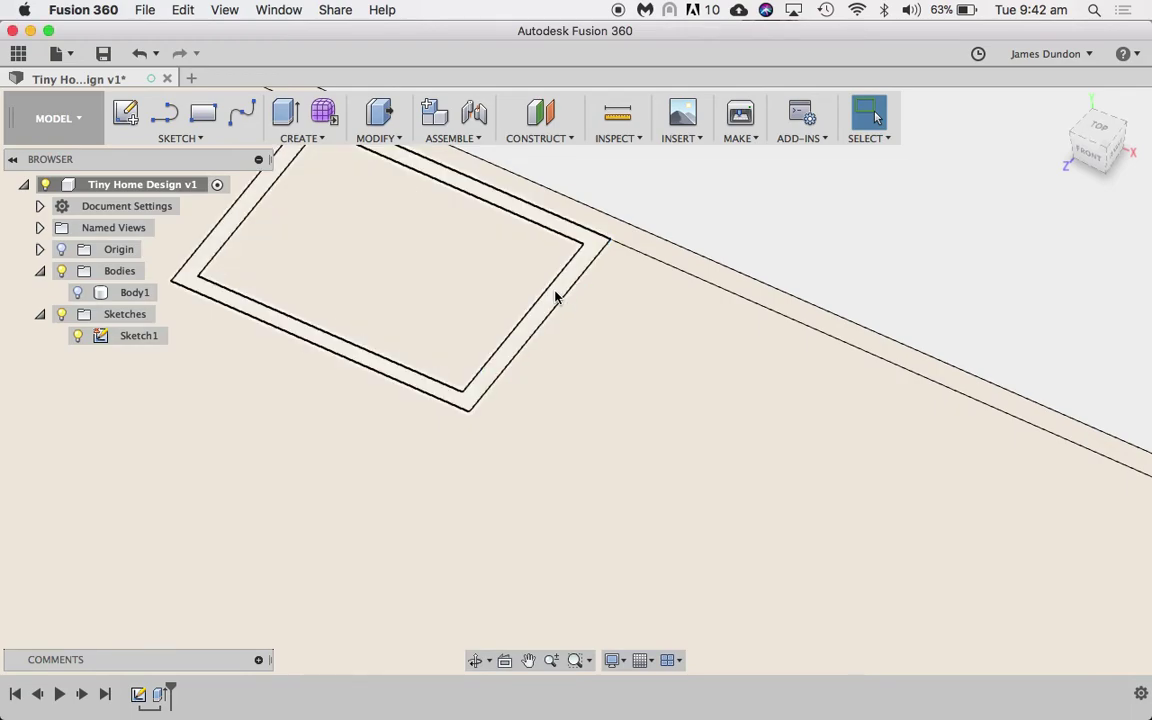
pyautogui.scroll(5, 640, 451)
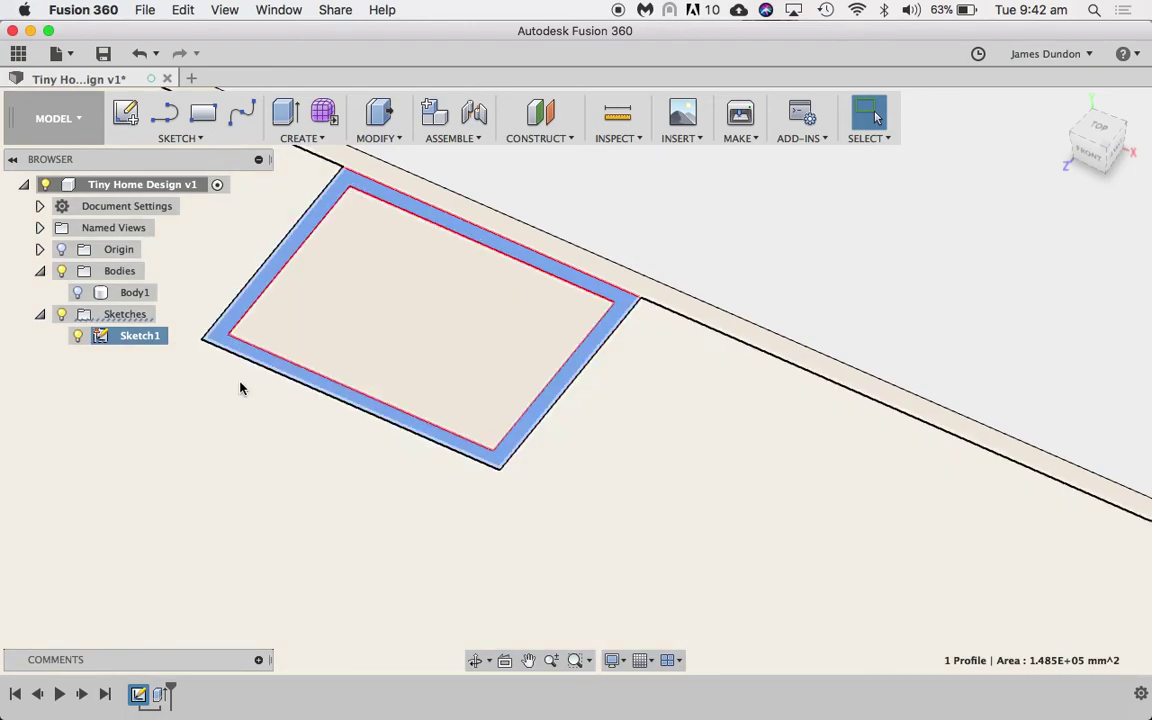
pyautogui.press('e')
pyautogui.moveTo(481, 232); pyautogui.dragTo(480, 190)
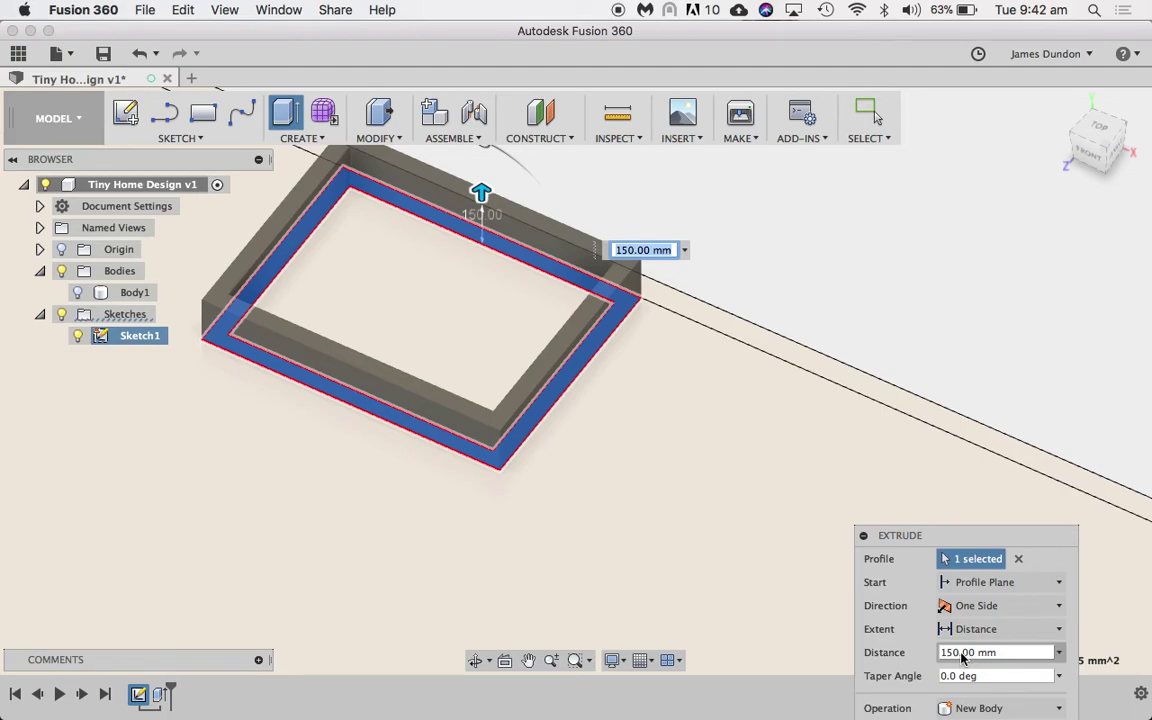
pyautogui.click(961, 652)
pyautogui.tripleClick(961, 652)
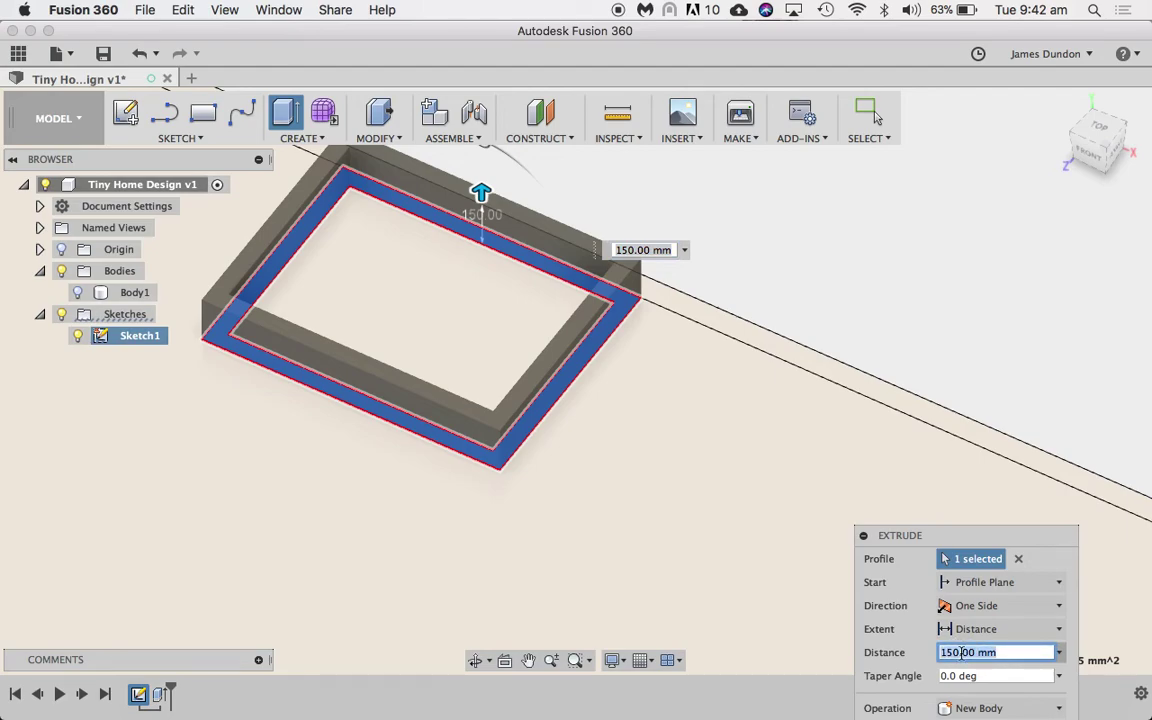
pyautogui.write('2000')
pyautogui.press('Return')
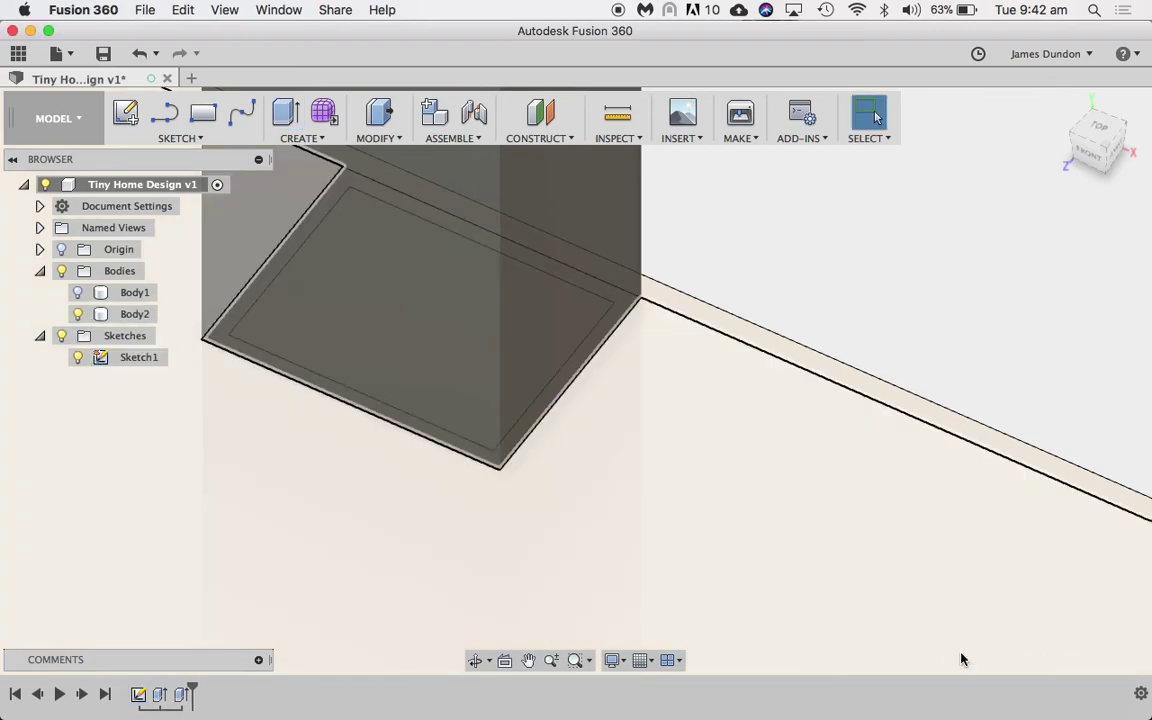
# Step: Toggle the visibility of the outer wall body and the small interior body to identify each, leaving both hidden
pyautogui.scroll(-5, 961, 660)
pyautogui.scroll(-3, 961, 660)
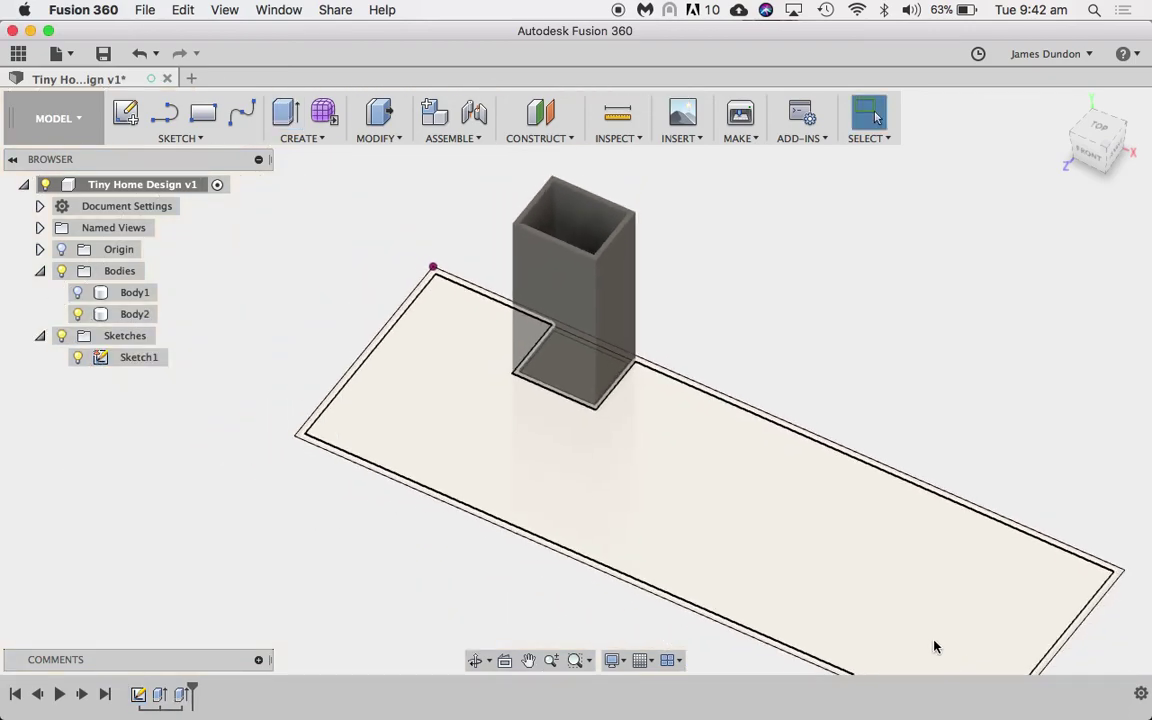
pyautogui.click(88, 316)
pyautogui.click(124, 292)
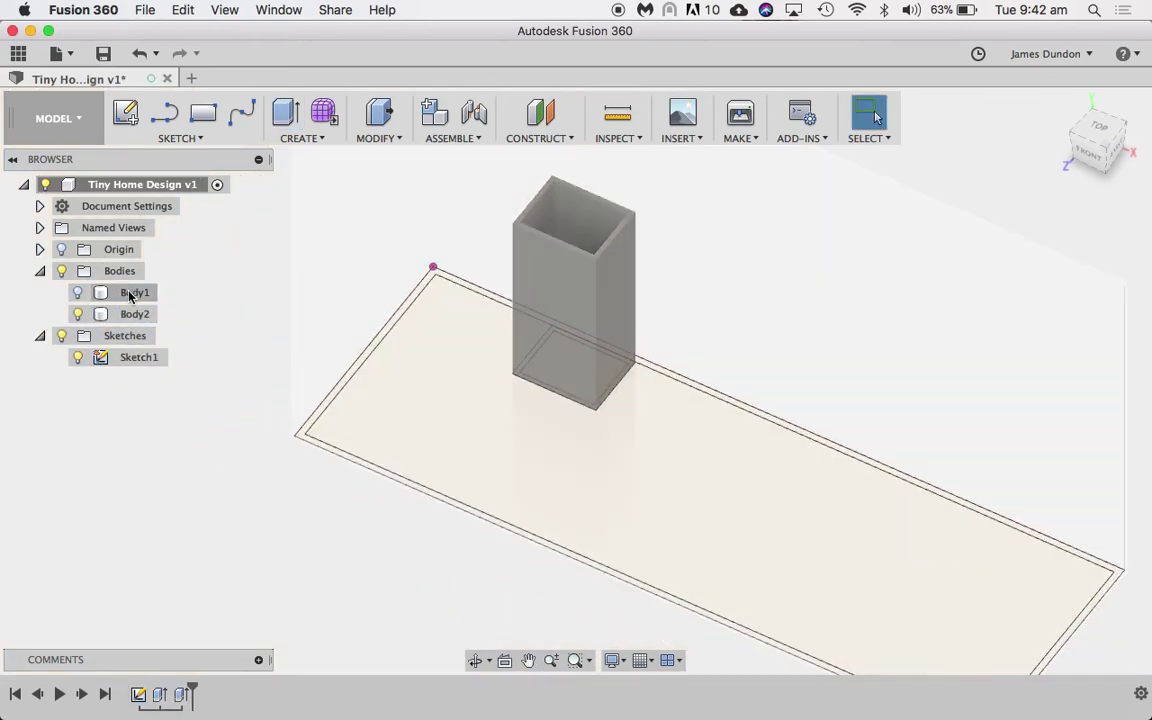
pyautogui.click(79, 293)
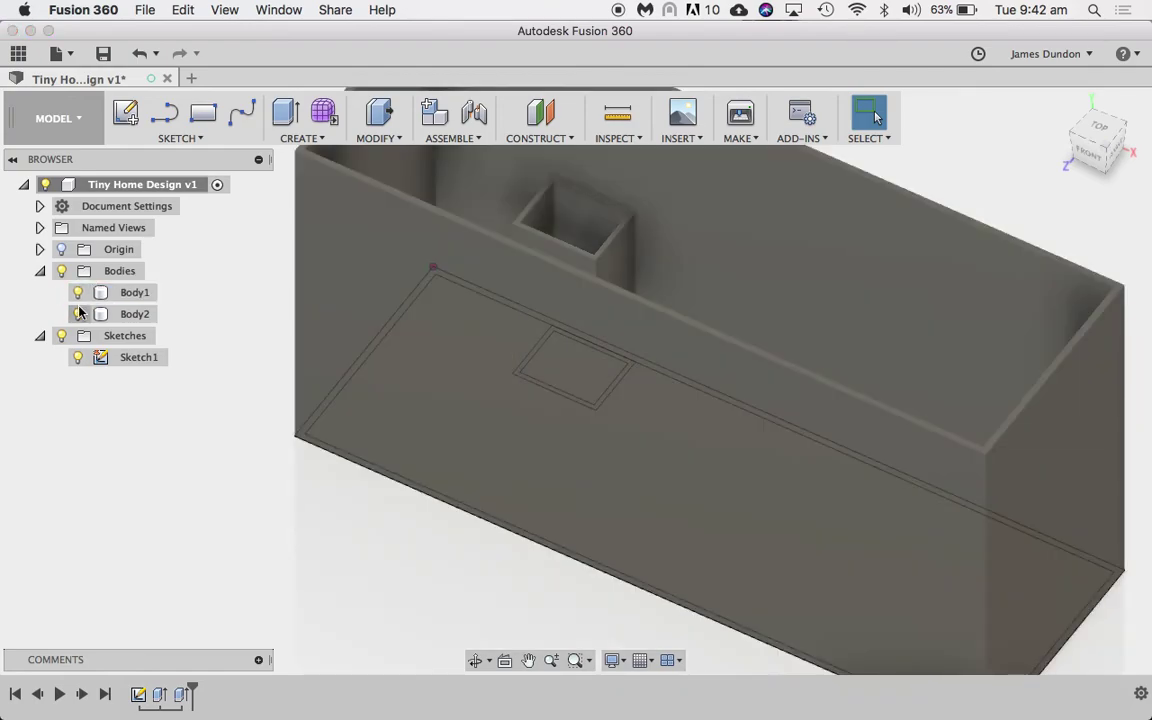
pyautogui.click(79, 293)
pyautogui.click(79, 293)
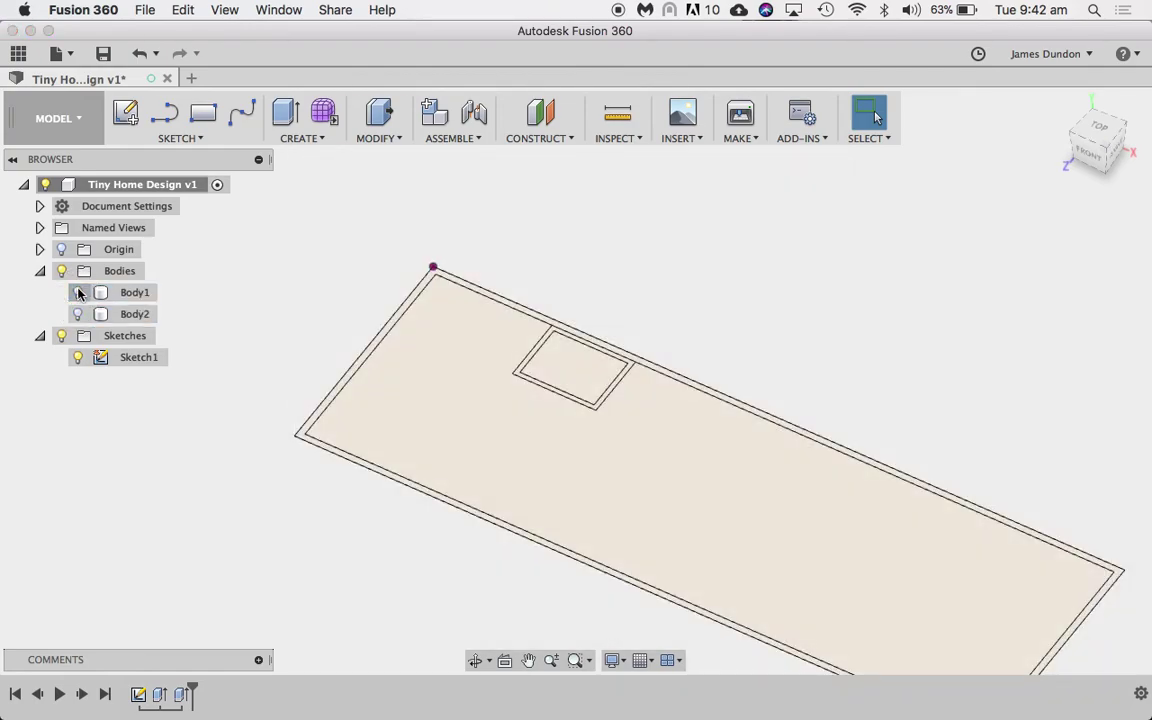
# Step: Rename the outer wall body as Walls
pyautogui.rightClick(126, 293)
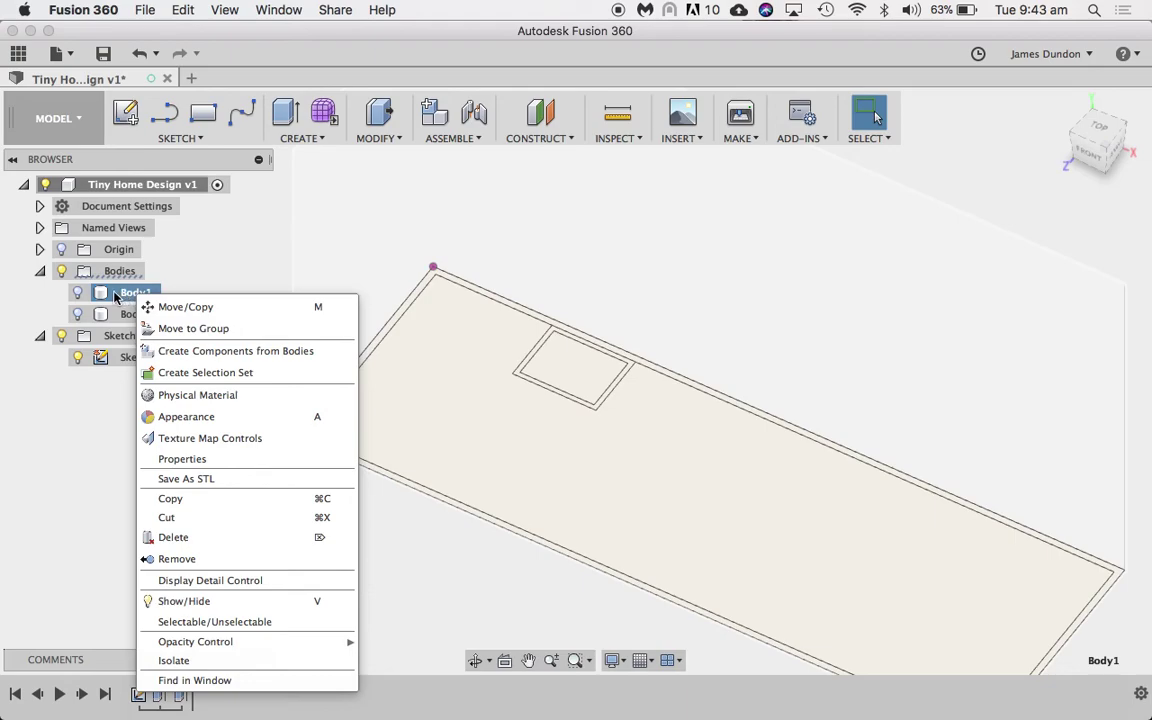
pyautogui.click(114, 296)
pyautogui.doubleClick(120, 293)
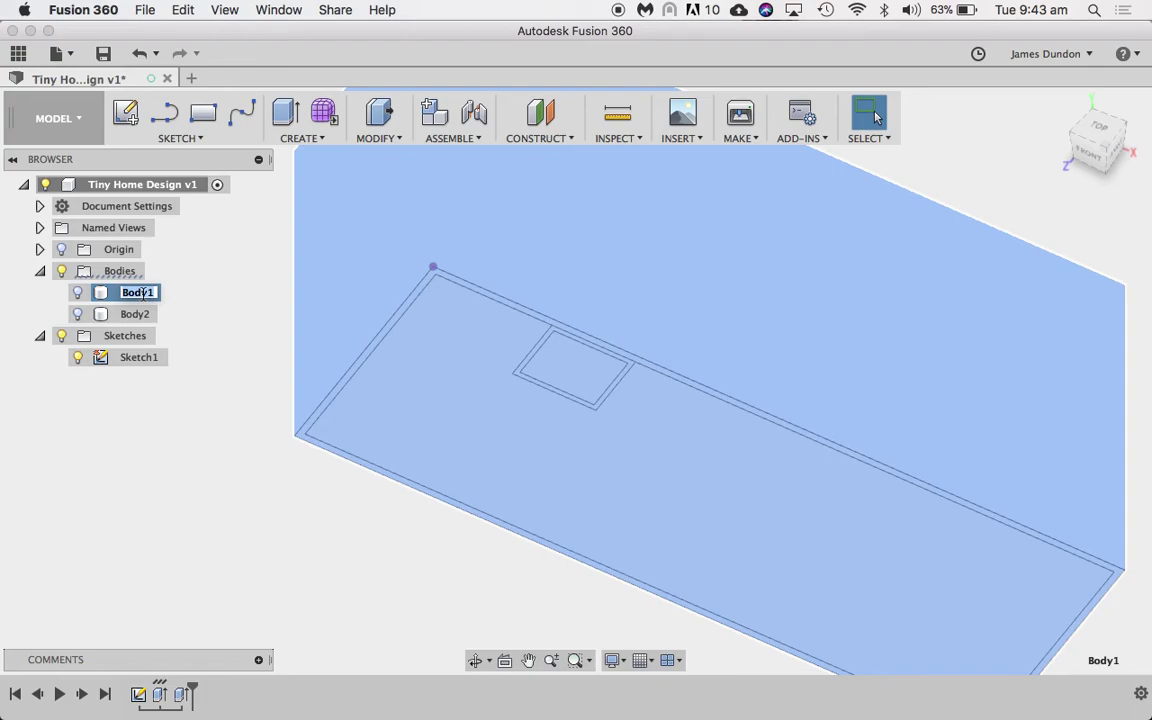
pyautogui.write('Walls')
pyautogui.press('Return')
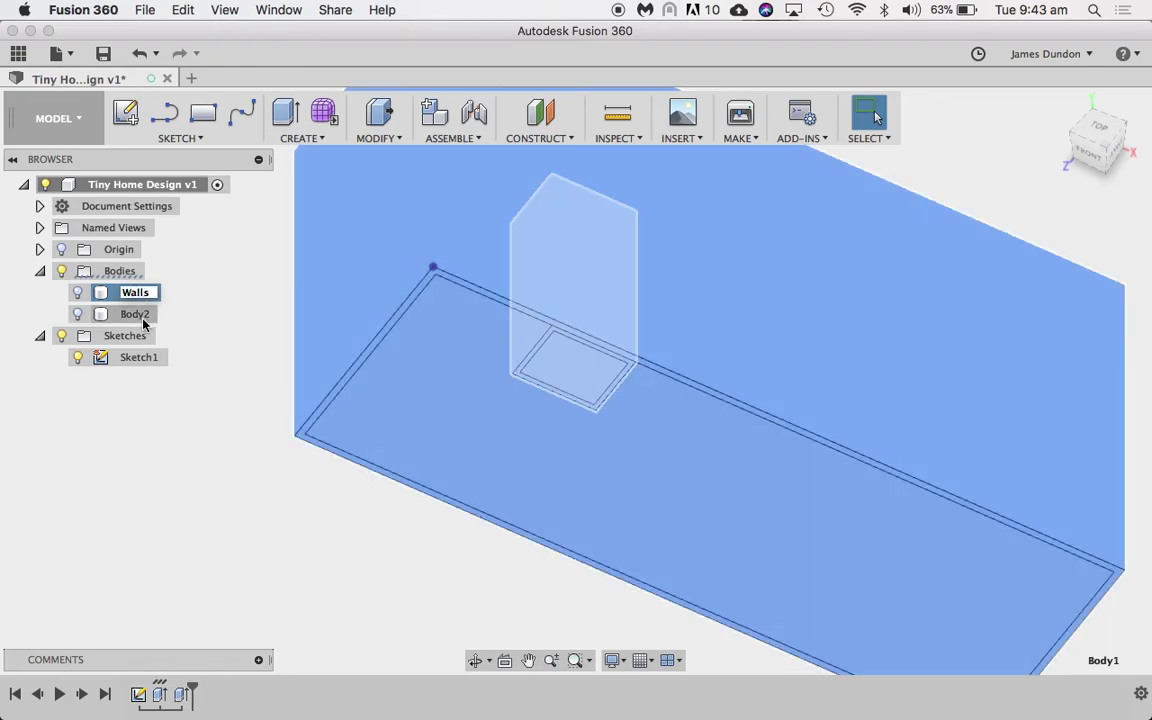
# Step: Rename the small interior body as Shower
pyautogui.click(135, 318)
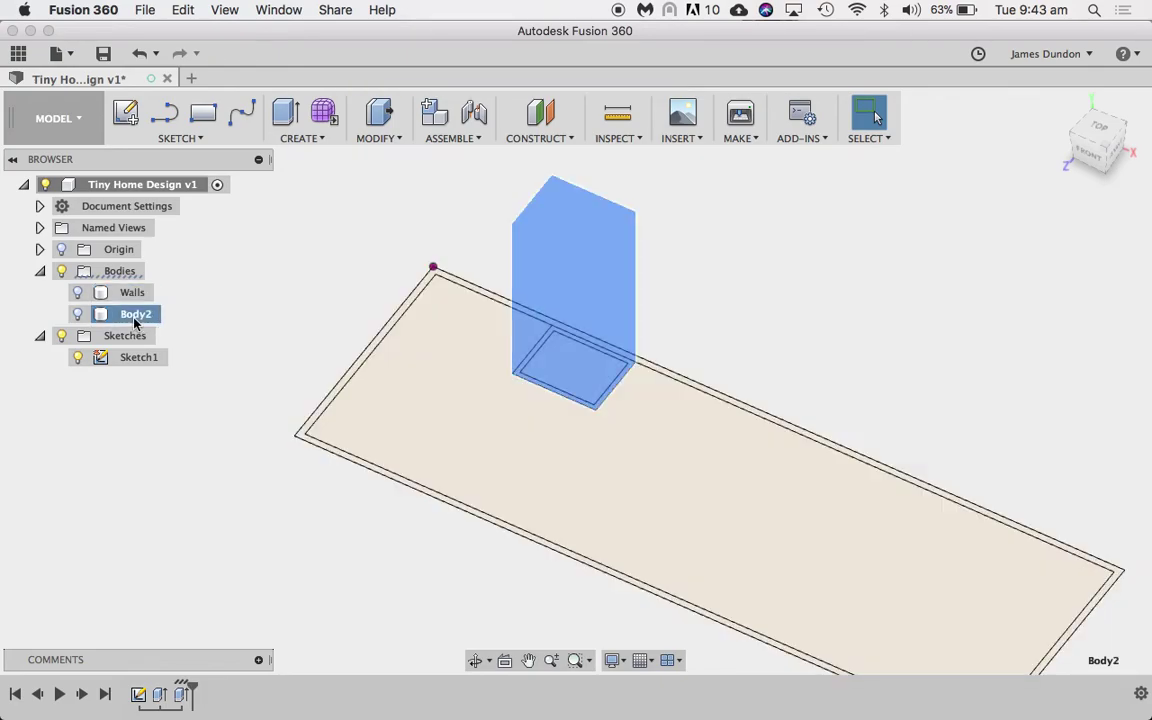
pyautogui.doubleClick(135, 318)
pyautogui.write('S')
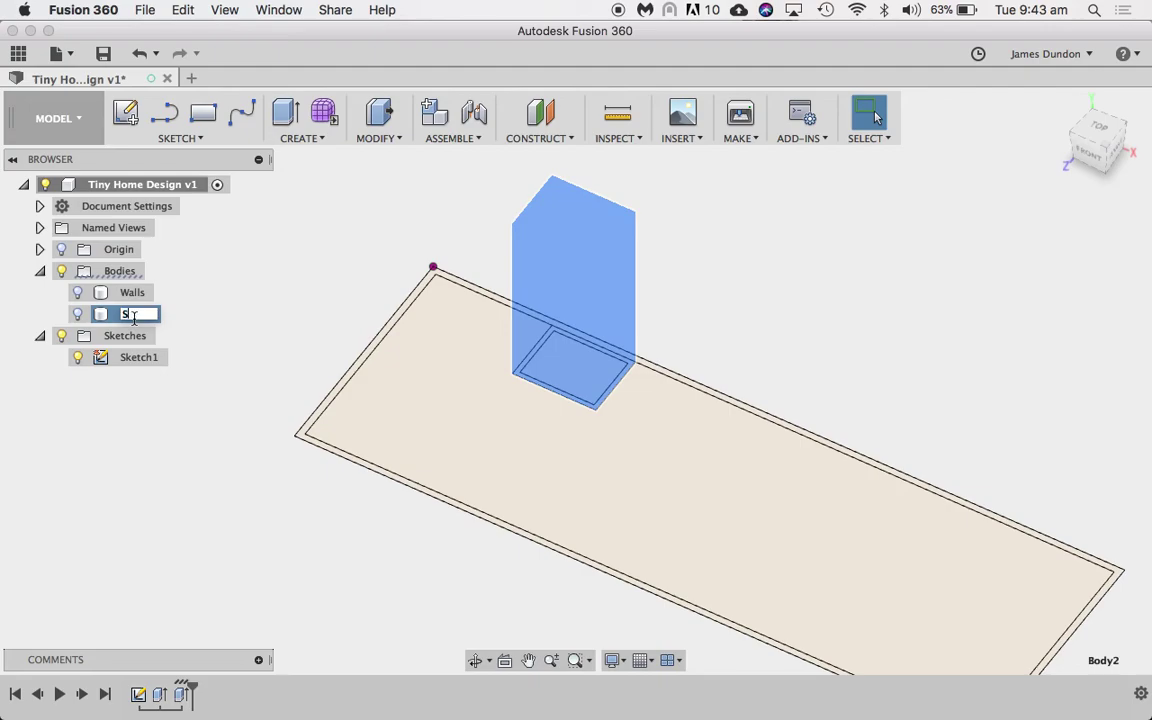
pyautogui.write('hower')
pyautogui.press('Return')
# Step: Show the Shower body and keep the Walls body hidden
pyautogui.press('v')
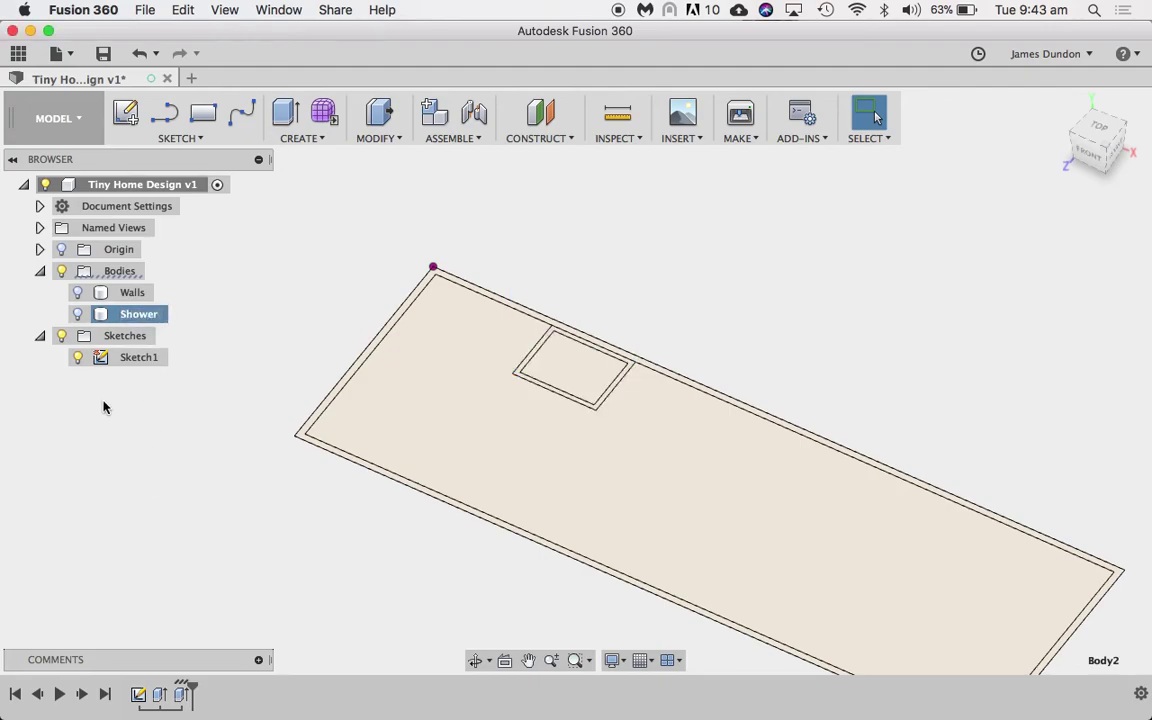
pyautogui.click(77, 315)
pyautogui.click(77, 294)
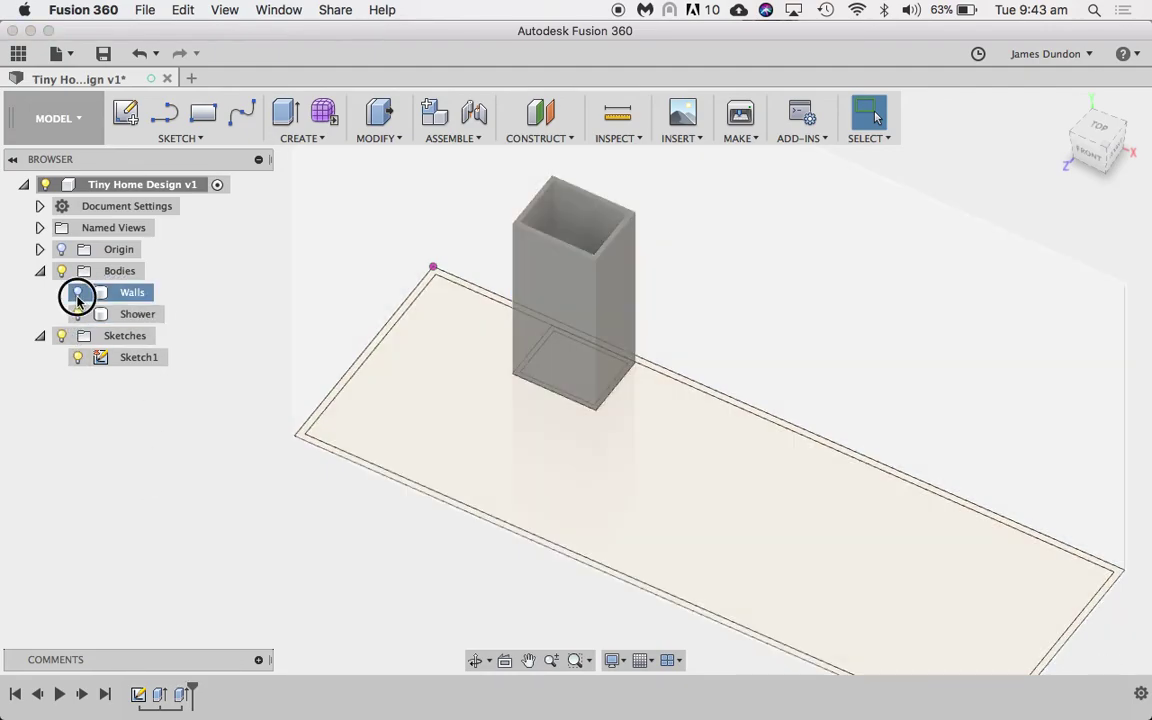
pyautogui.click(77, 294)
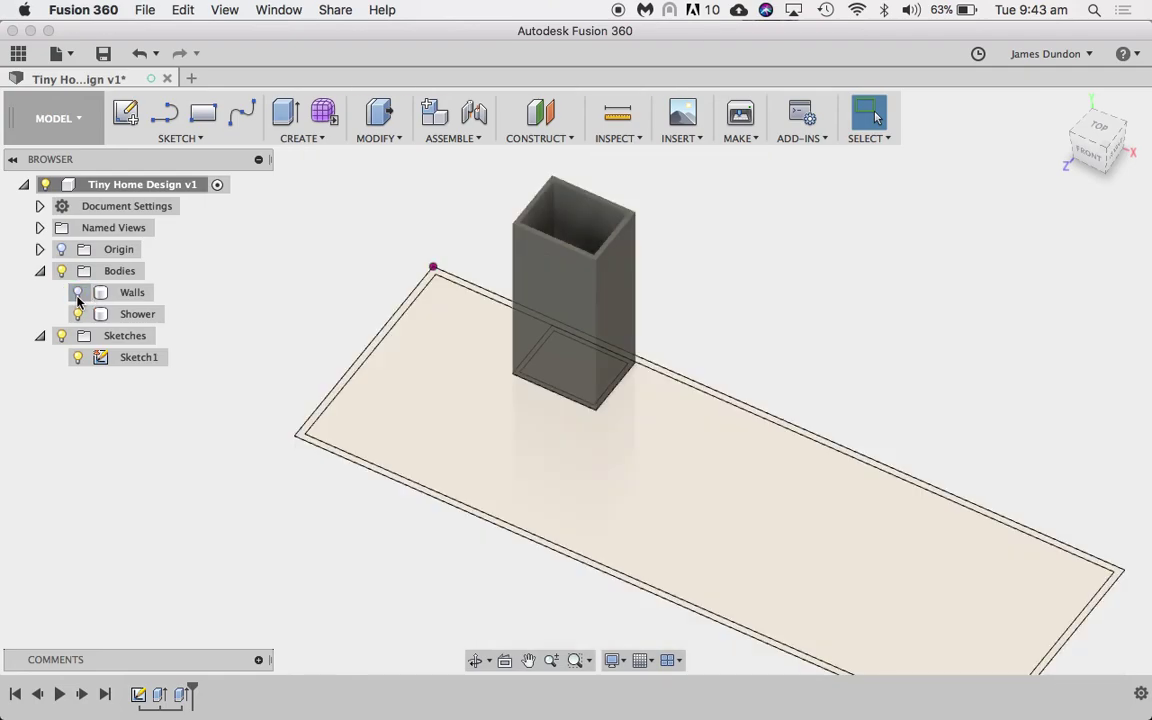
# Step: Try to assign the Glass physical material from the Fusion 360 Material Library to the Shower body only
pyautogui.rightClick(145, 316)
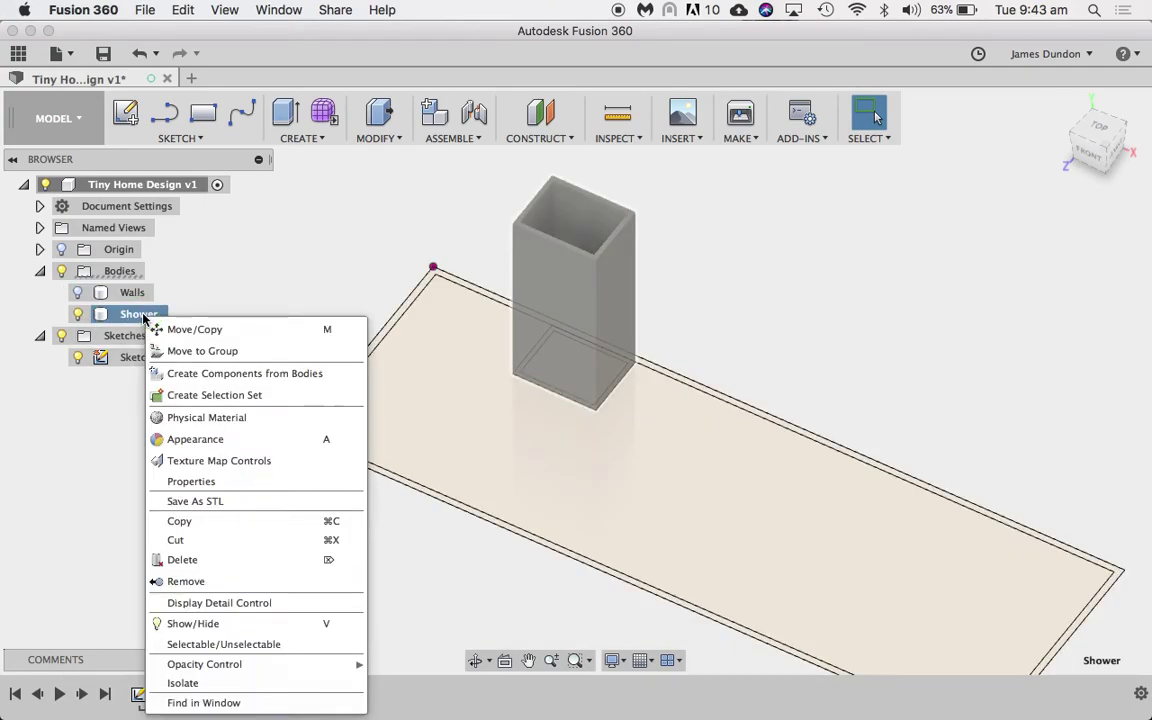
pyautogui.click(207, 420)
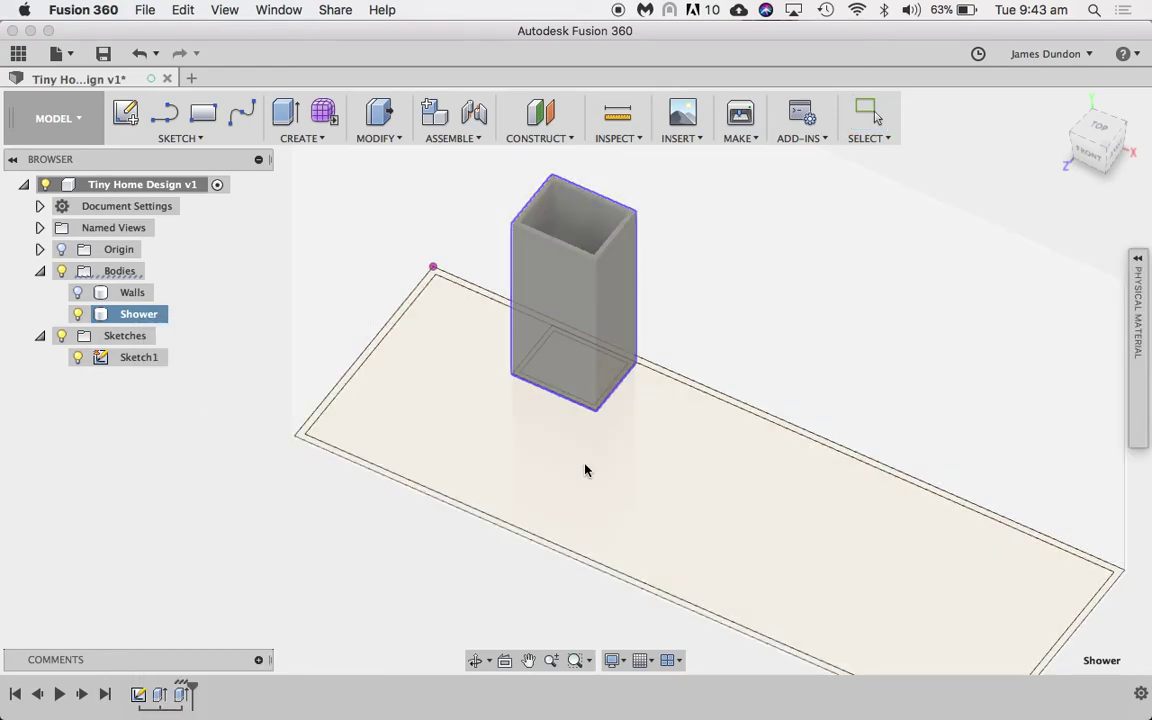
pyautogui.click(1135, 257)
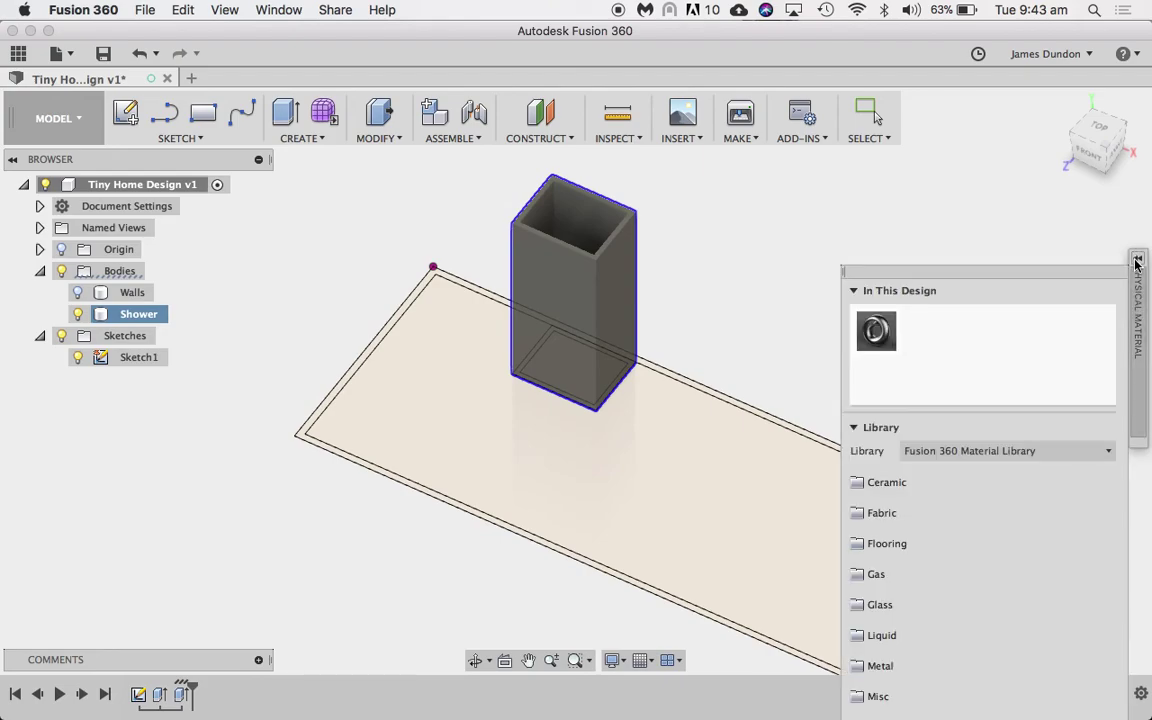
pyautogui.click(1136, 259)
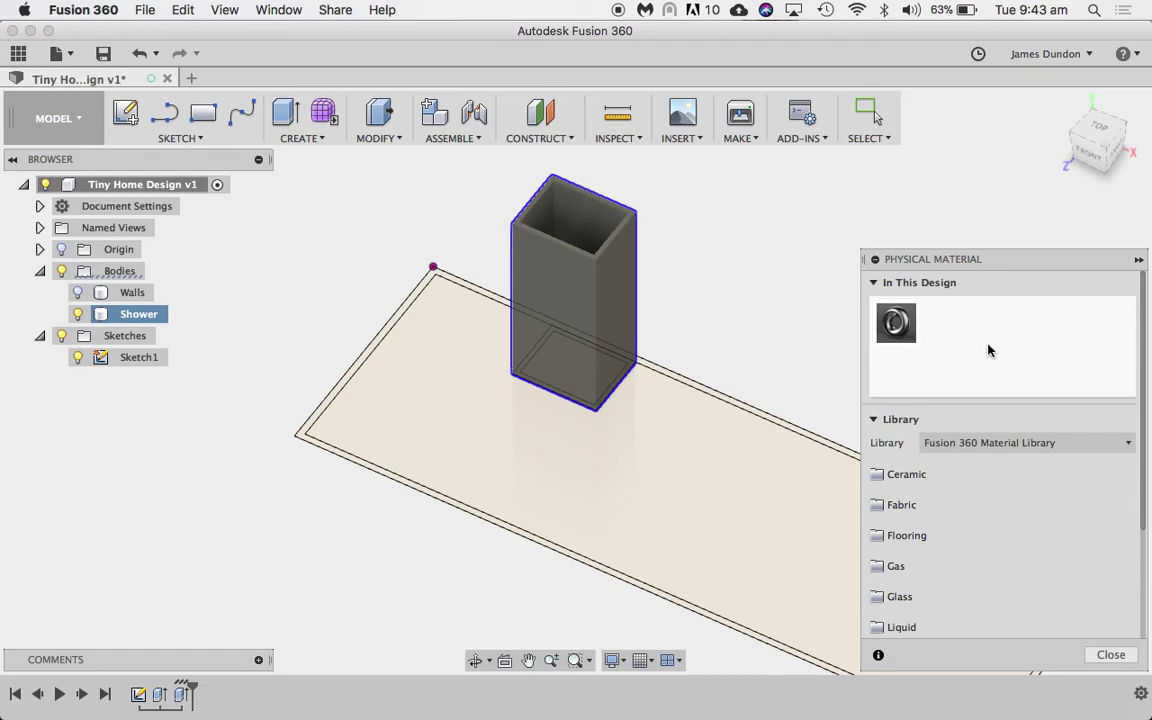
pyautogui.click(910, 599)
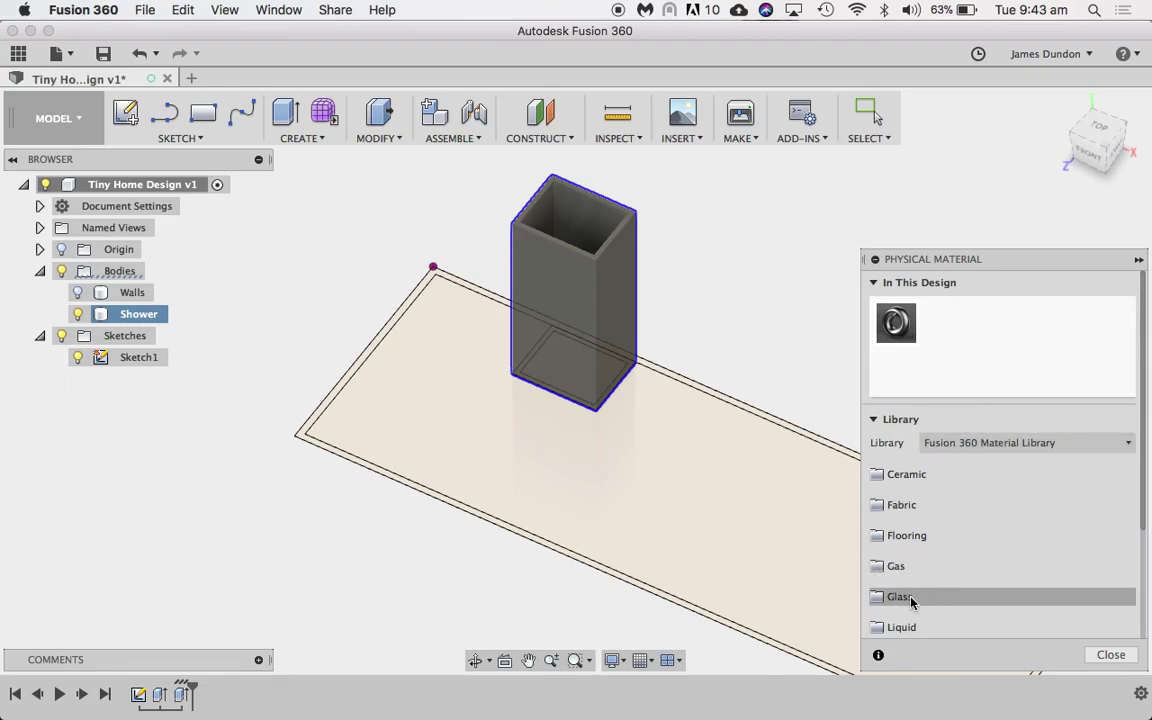
pyautogui.scroll(-3, 941, 556)
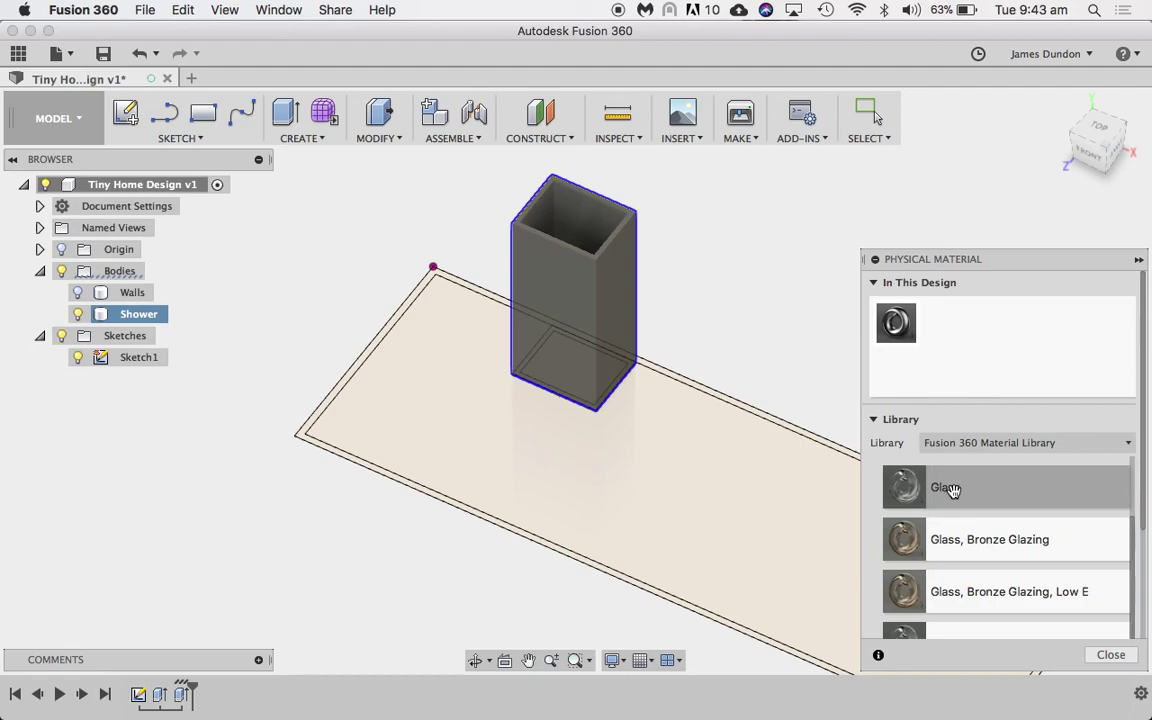
pyautogui.moveTo(944, 489); pyautogui.dragTo(578, 326)
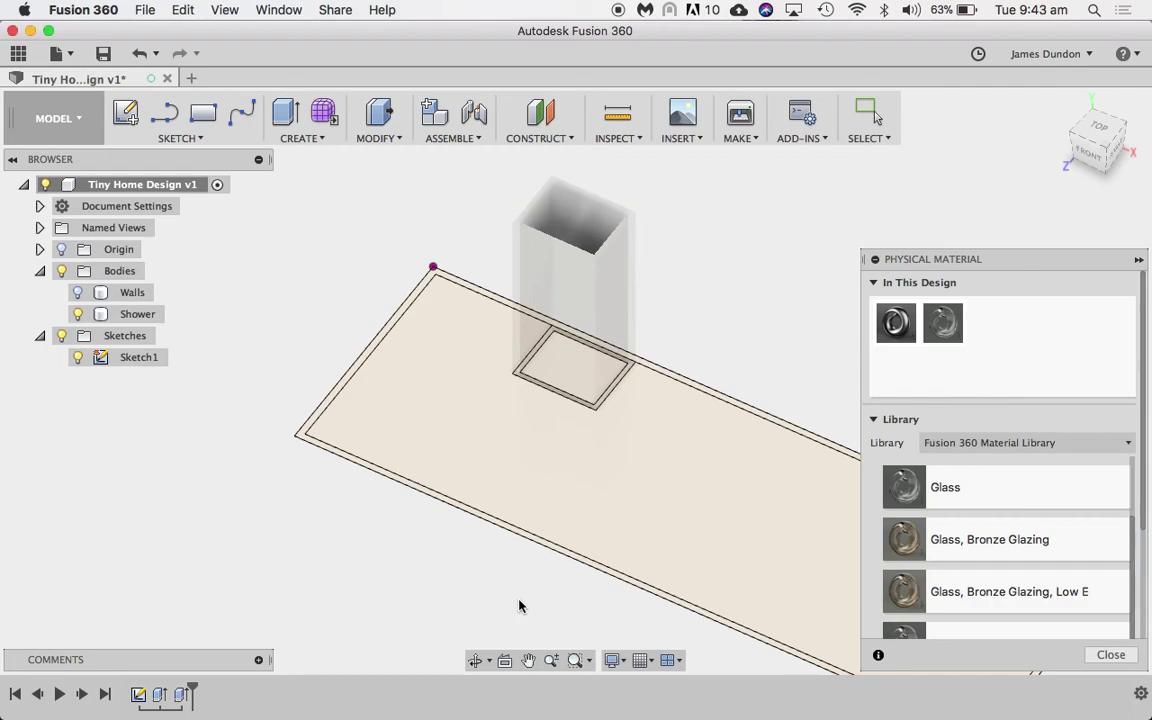
pyautogui.click(1139, 260)
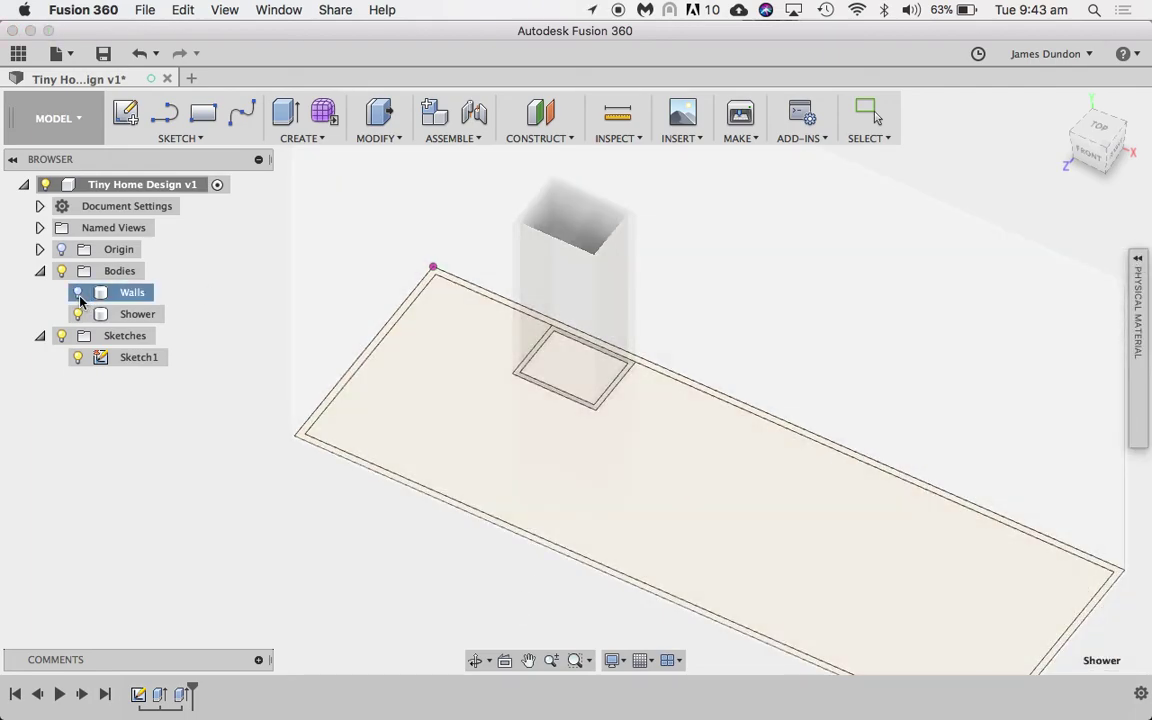
# Step: Show the Walls body to check which material it carries
pyautogui.click(78, 292)
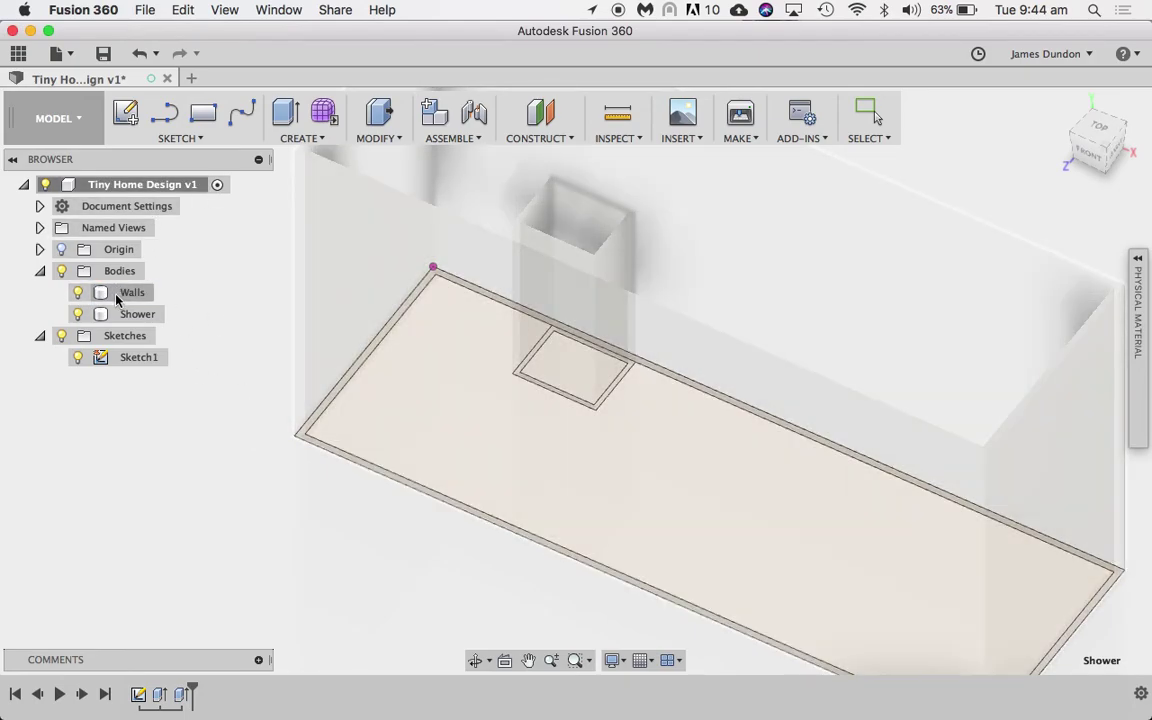
pyautogui.click(117, 295)
pyautogui.click(371, 486)
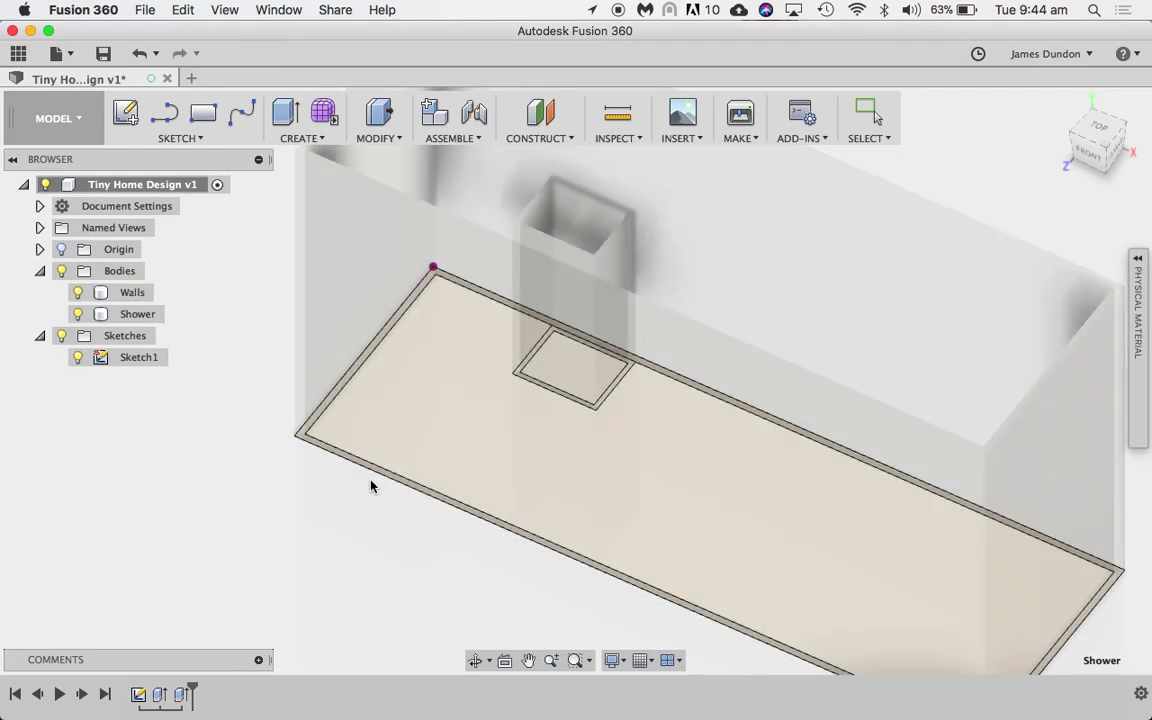
# Step: Undo the Glass physical material assignment
pyautogui.click(140, 53)
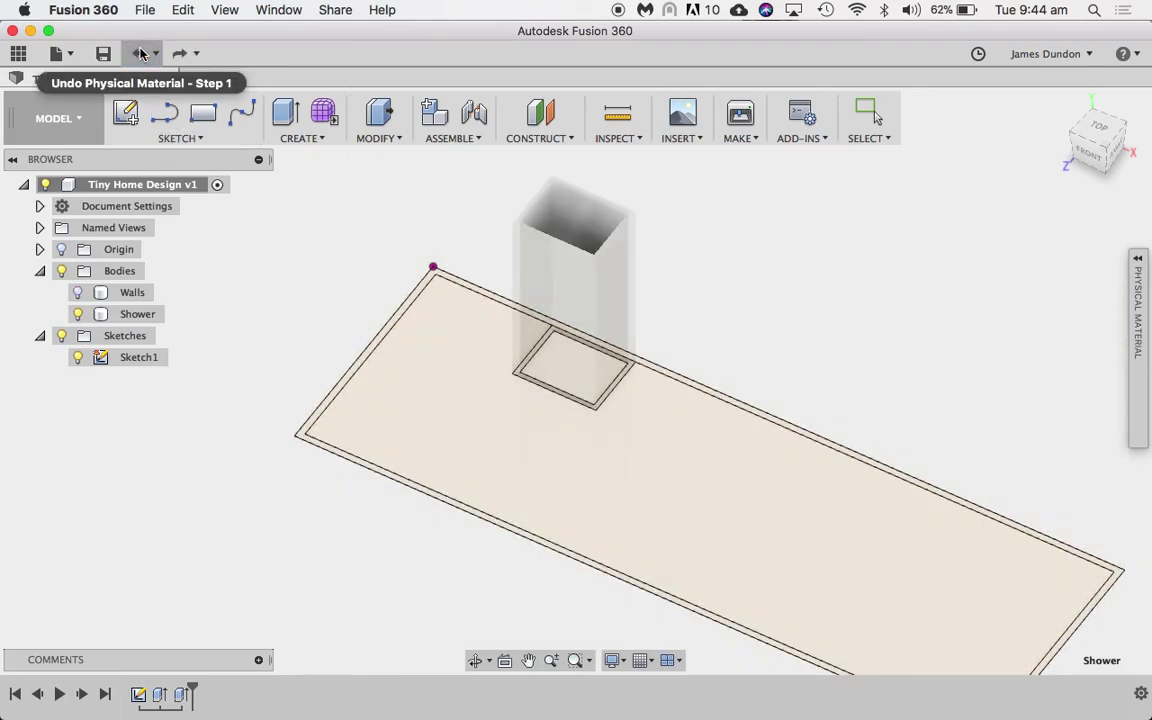
pyautogui.click(78, 292)
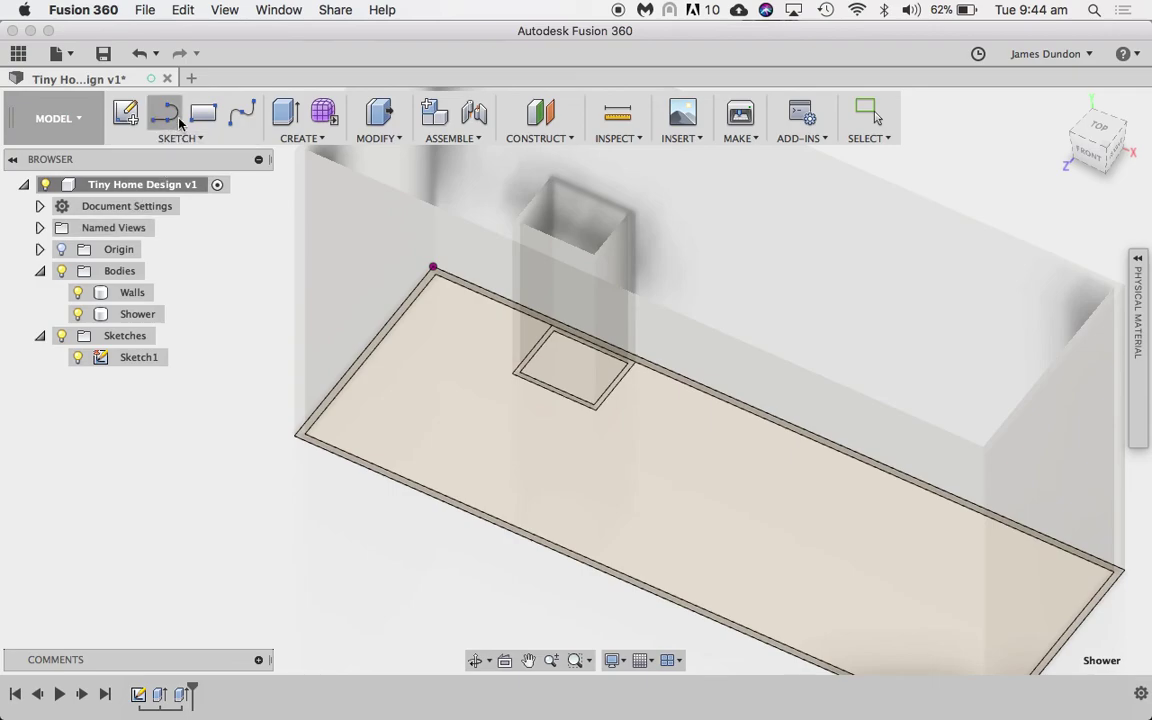
pyautogui.click(140, 53)
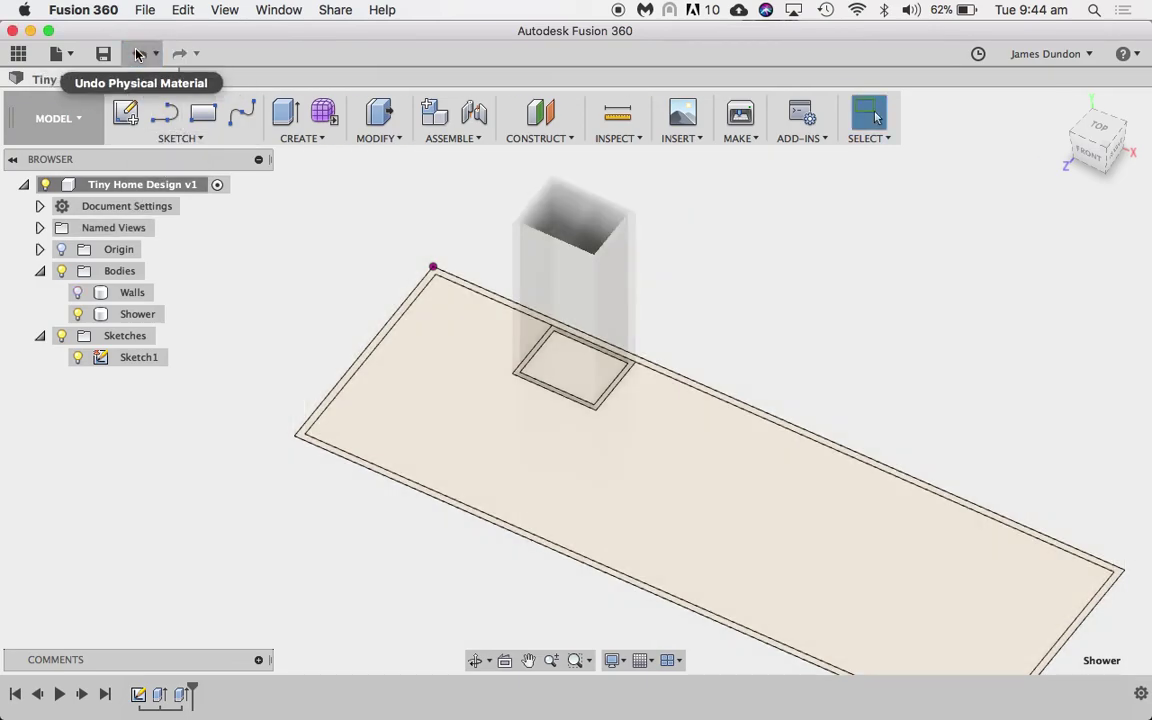
pyautogui.click(140, 53)
# Step: Show the Walls body and open the appearance library with that body selected
pyautogui.click(78, 292)
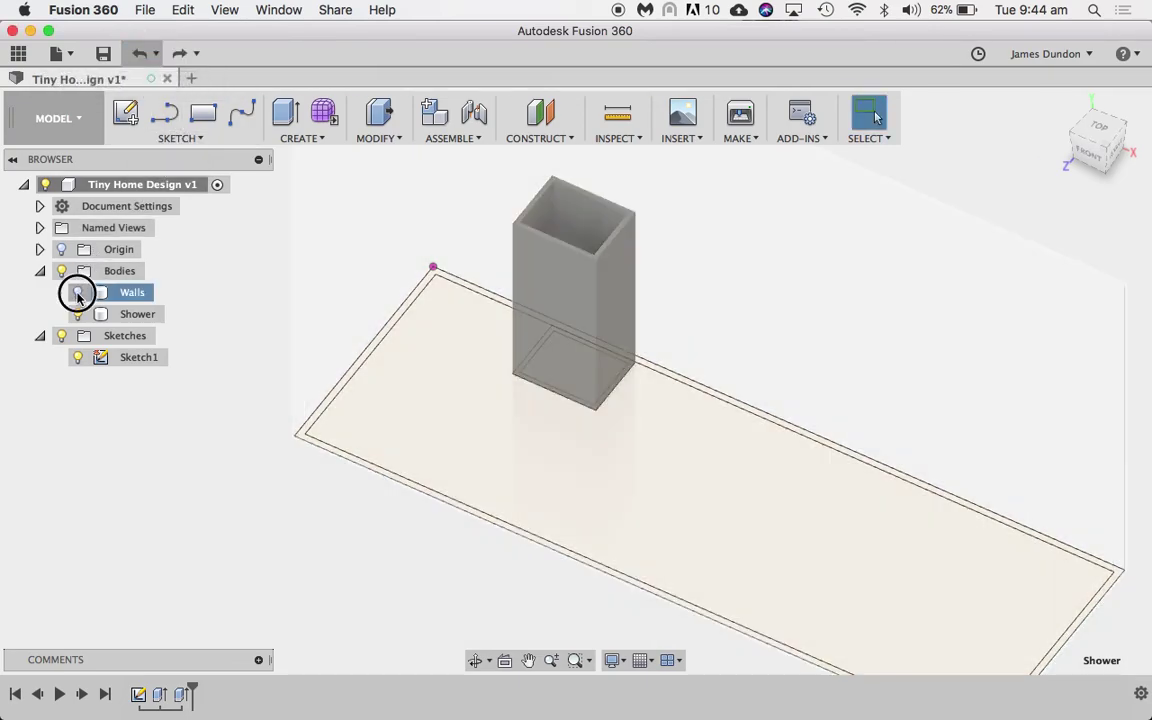
pyautogui.click(121, 292)
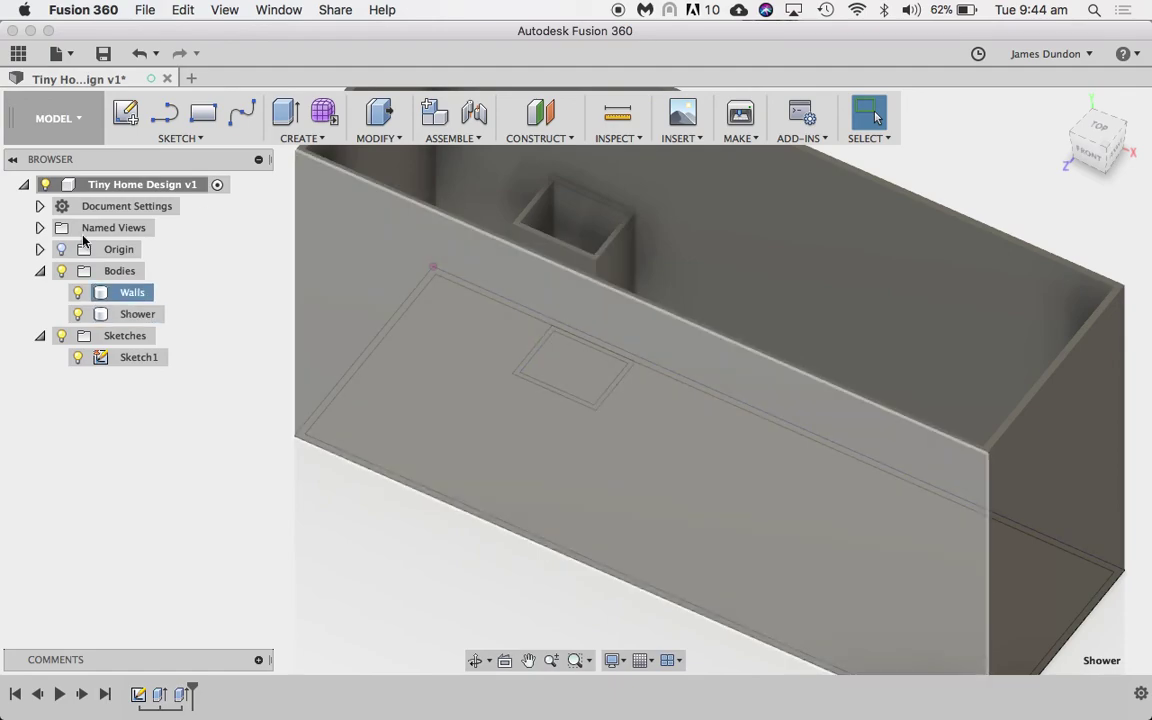
pyautogui.rightClick(121, 293)
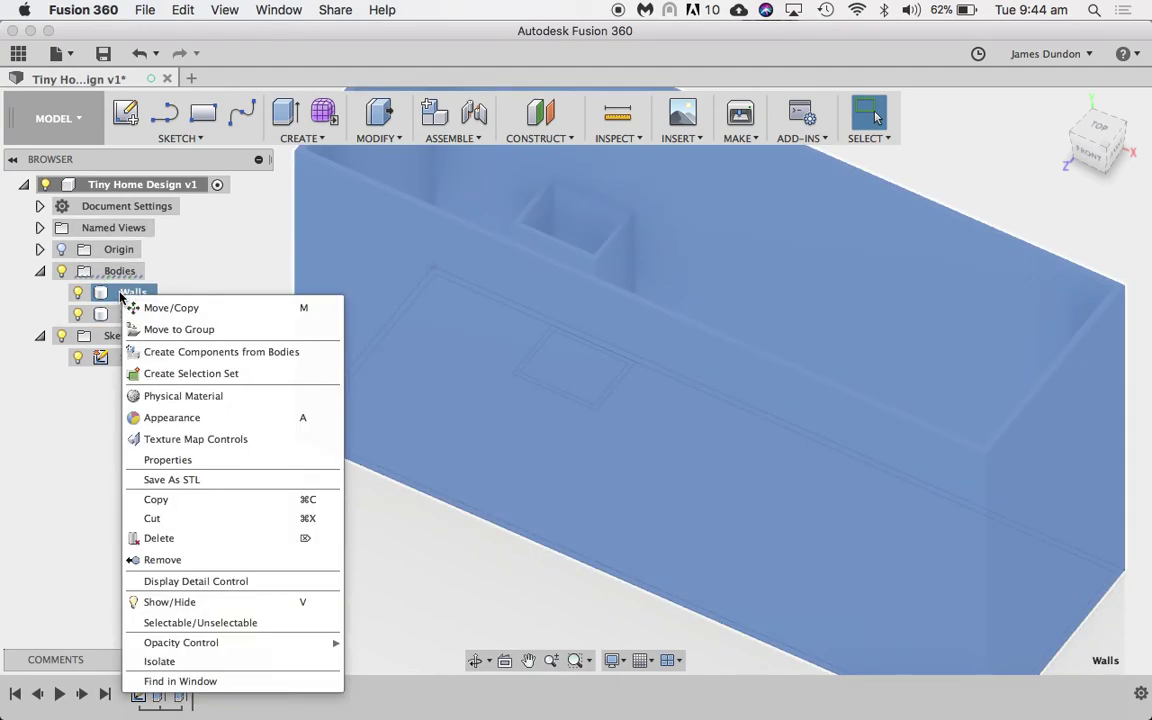
pyautogui.click(197, 417)
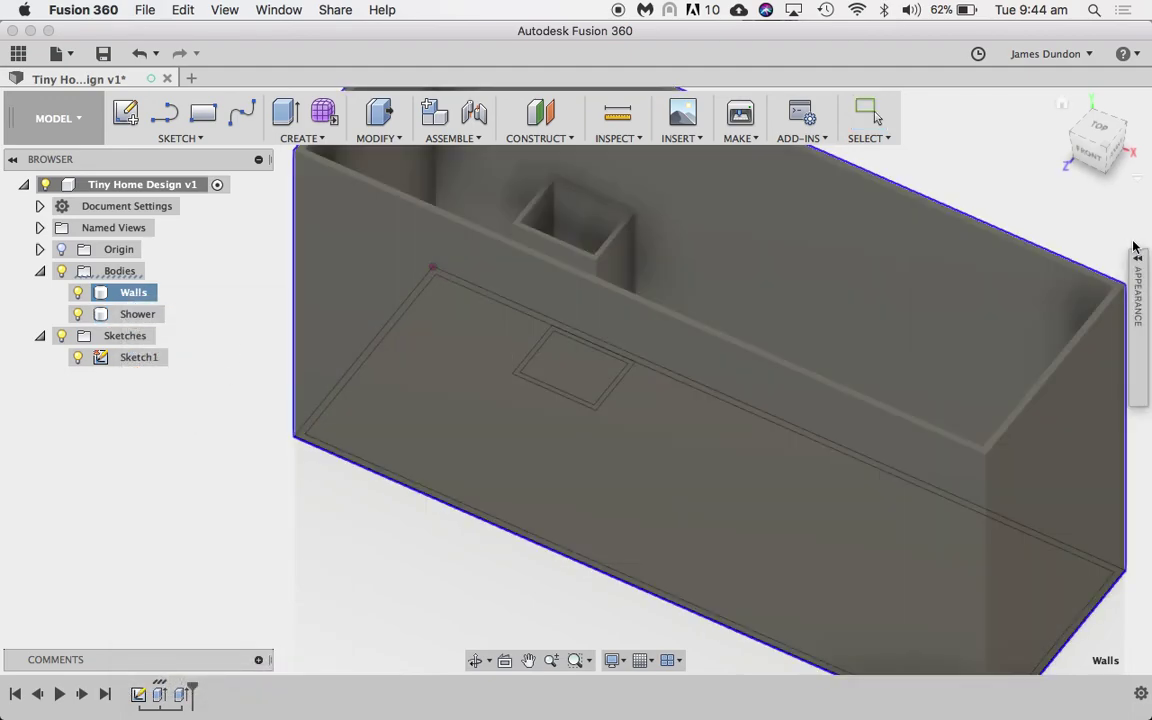
pyautogui.click(1137, 290)
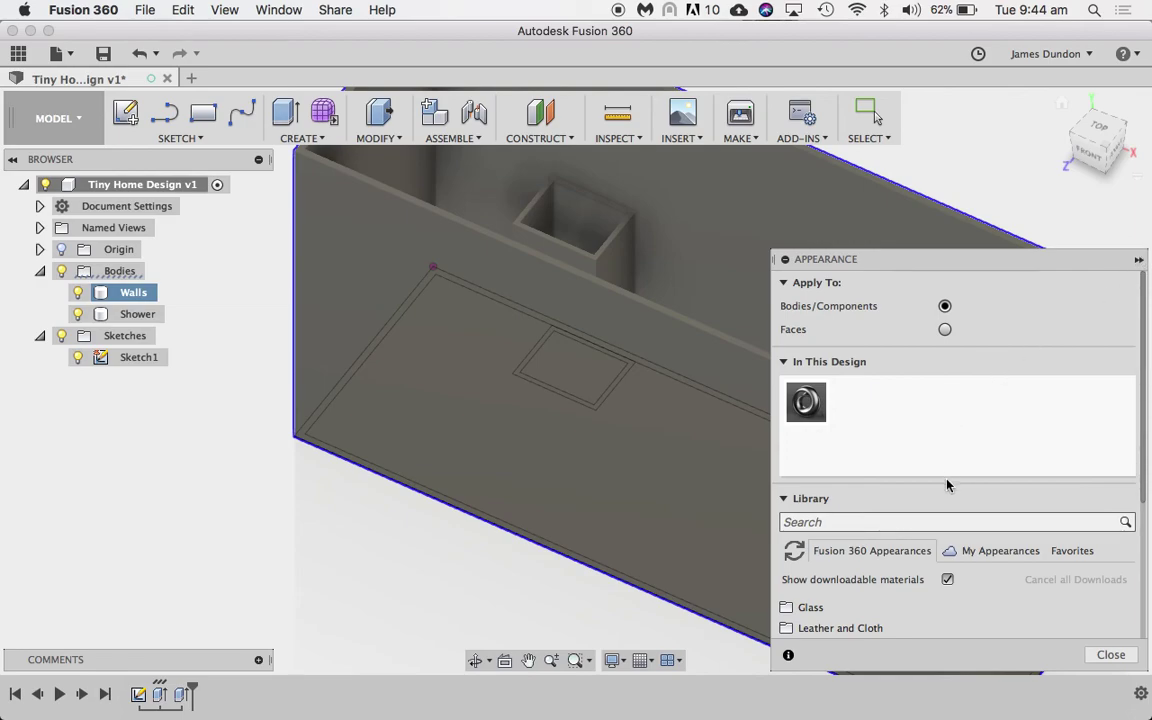
# Step: Apply the Glass - Heavy Color (Blue) appearance from the Glass Color Density folder to the Shower body
pyautogui.scroll(-2, 948, 485)
pyautogui.click(812, 563)
pyautogui.scroll(-3, 853, 606)
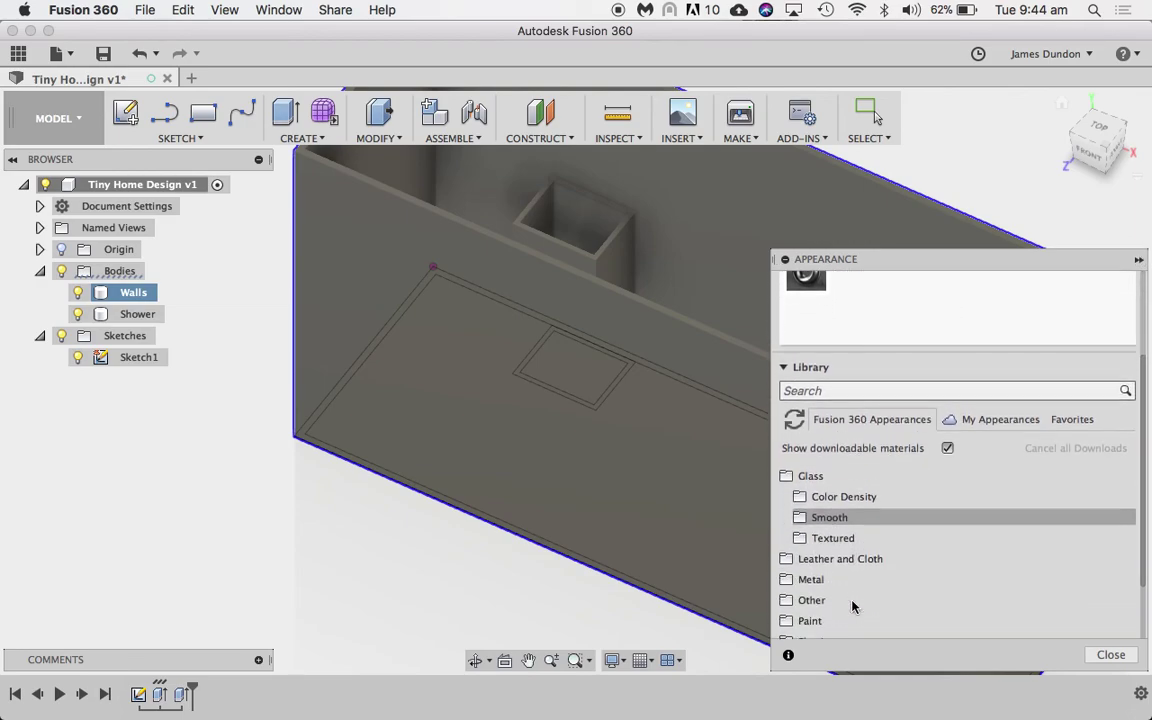
pyautogui.scroll(-1, 836, 509)
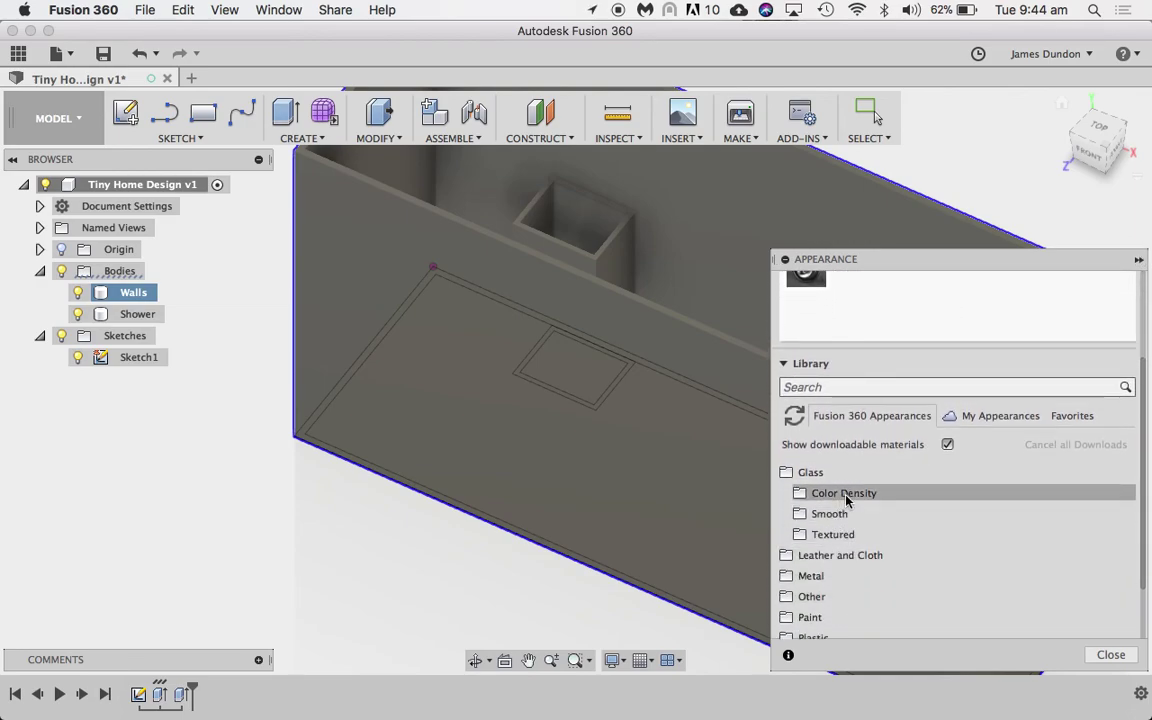
pyautogui.click(843, 497)
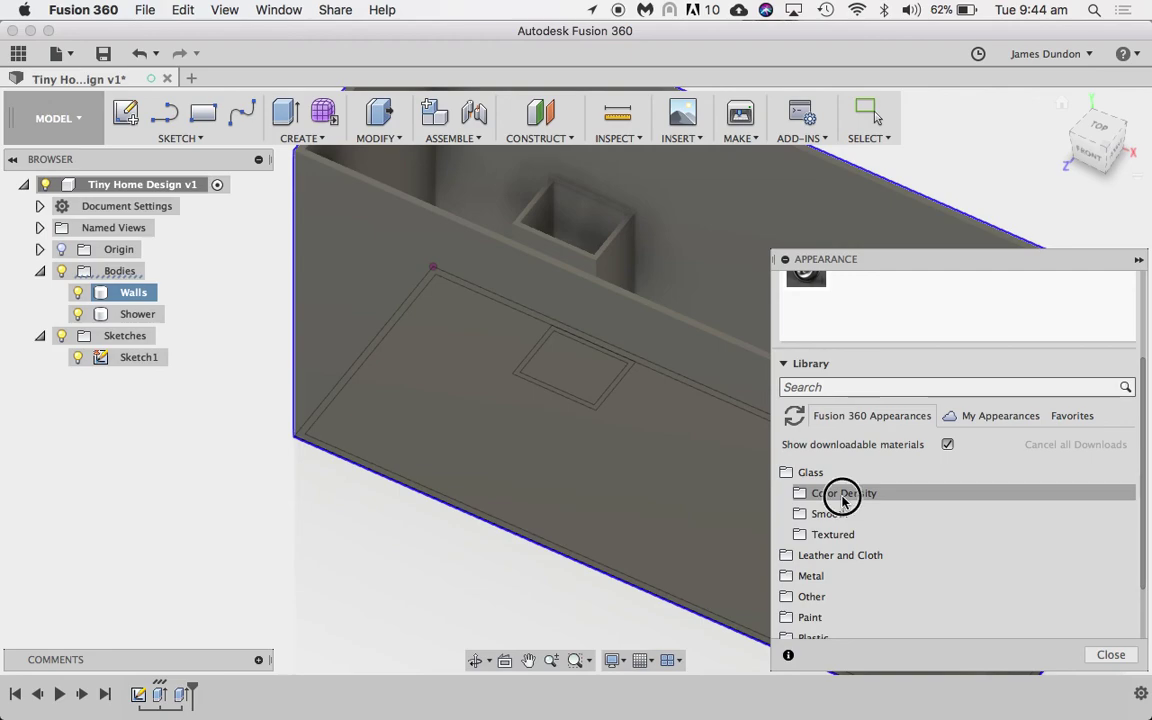
pyautogui.click(843, 497)
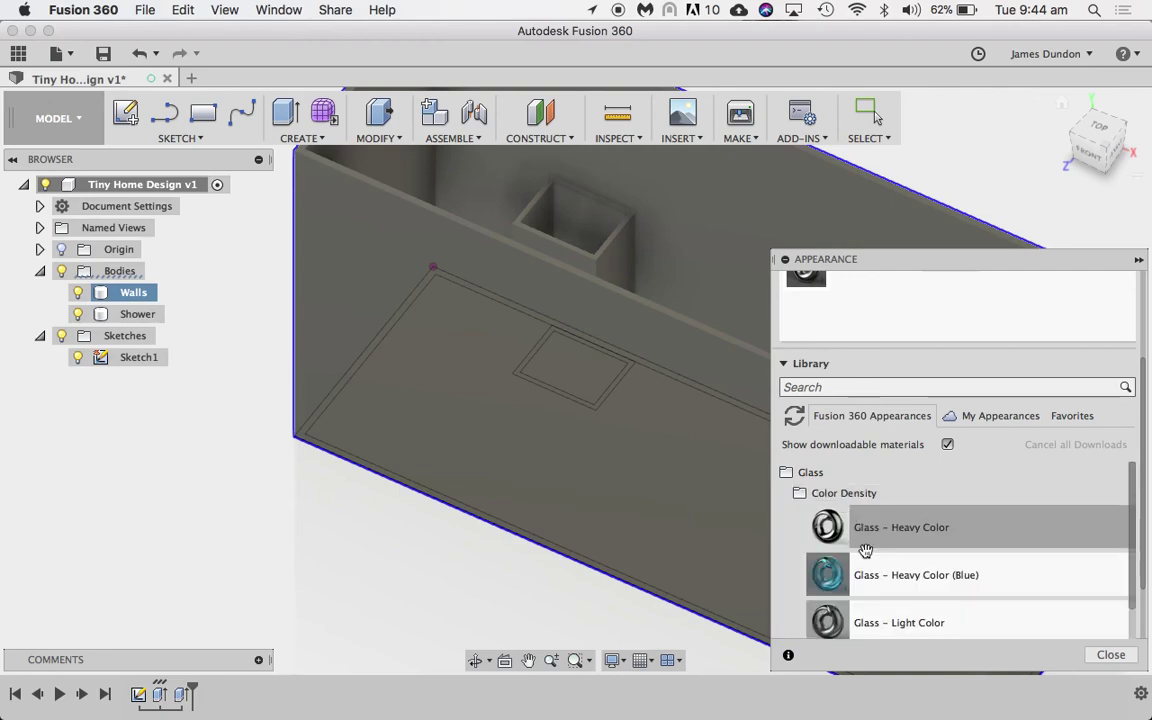
pyautogui.scroll(-2, 866, 545)
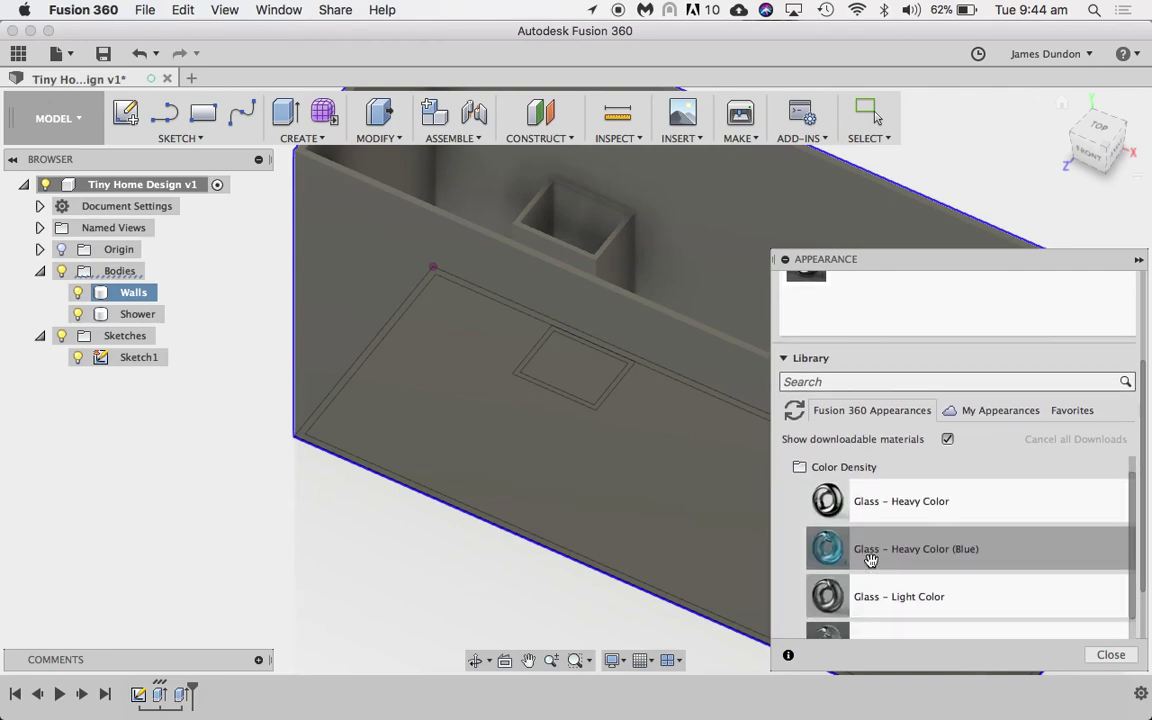
pyautogui.moveTo(866, 540); pyautogui.dragTo(609, 264)
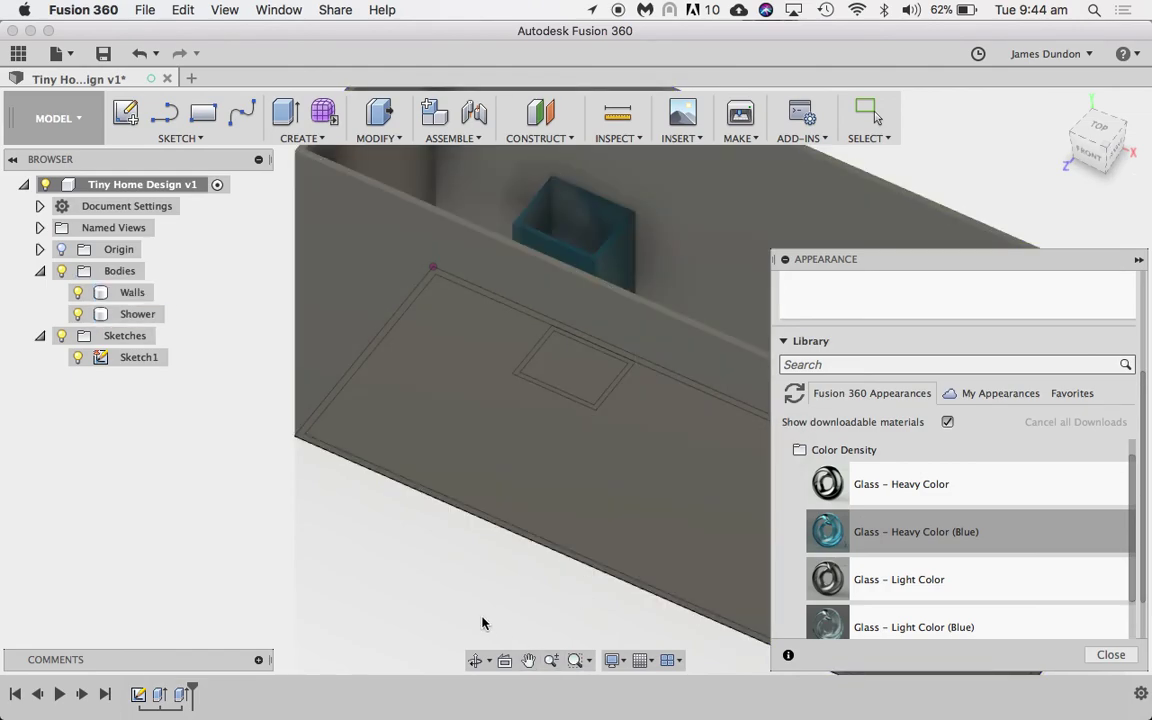
pyautogui.keyDown('shift'); pyautogui.scroll(-5, 591, 538); pyautogui.keyUp('shift')
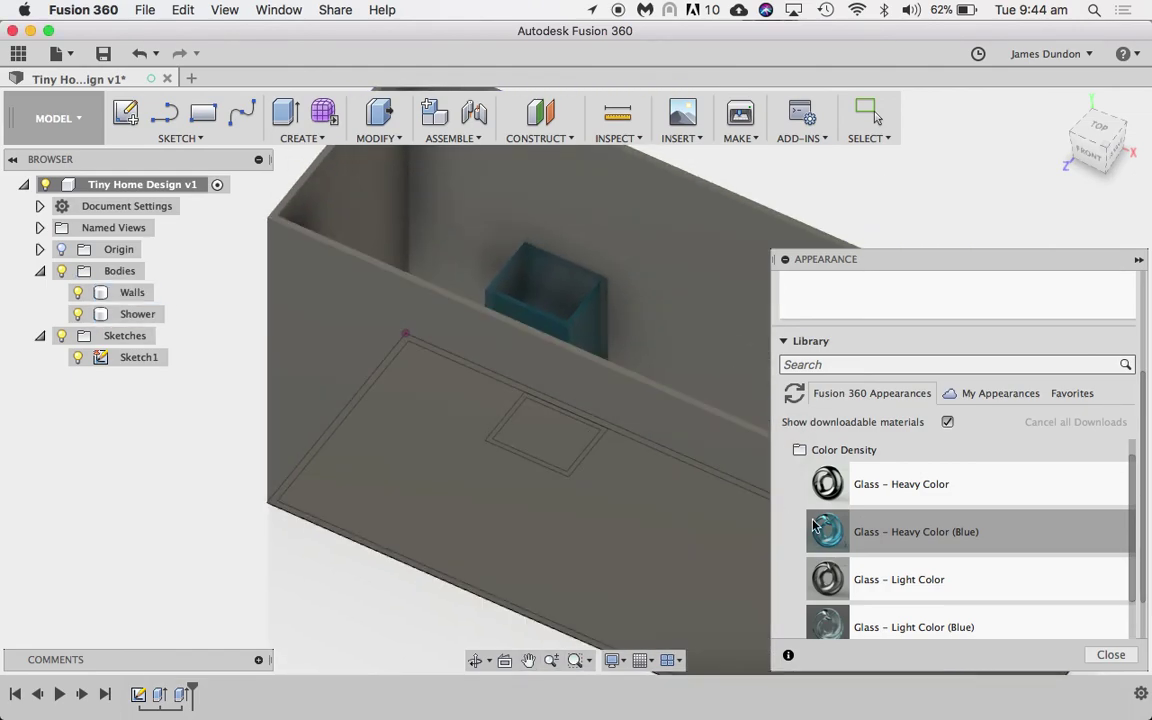
# Step: Hide the Walls body, inspect the Shower's glass appearance from several angles, and leave the appearance settings
pyautogui.click(78, 314)
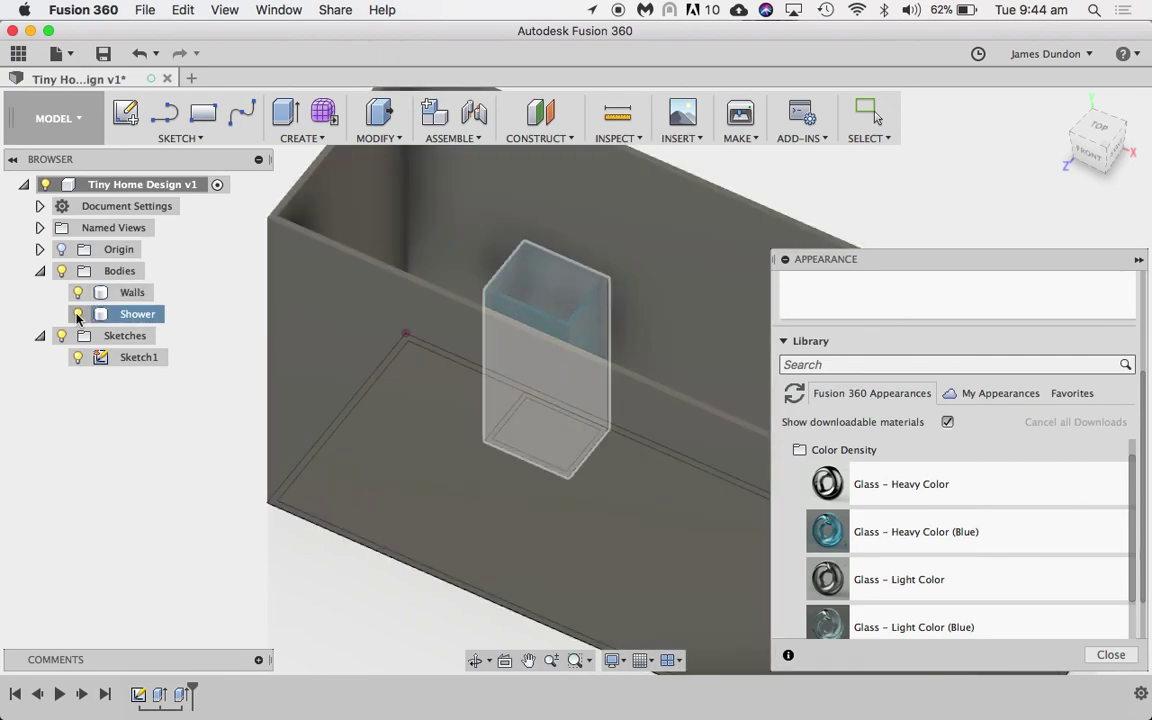
pyautogui.click(78, 292)
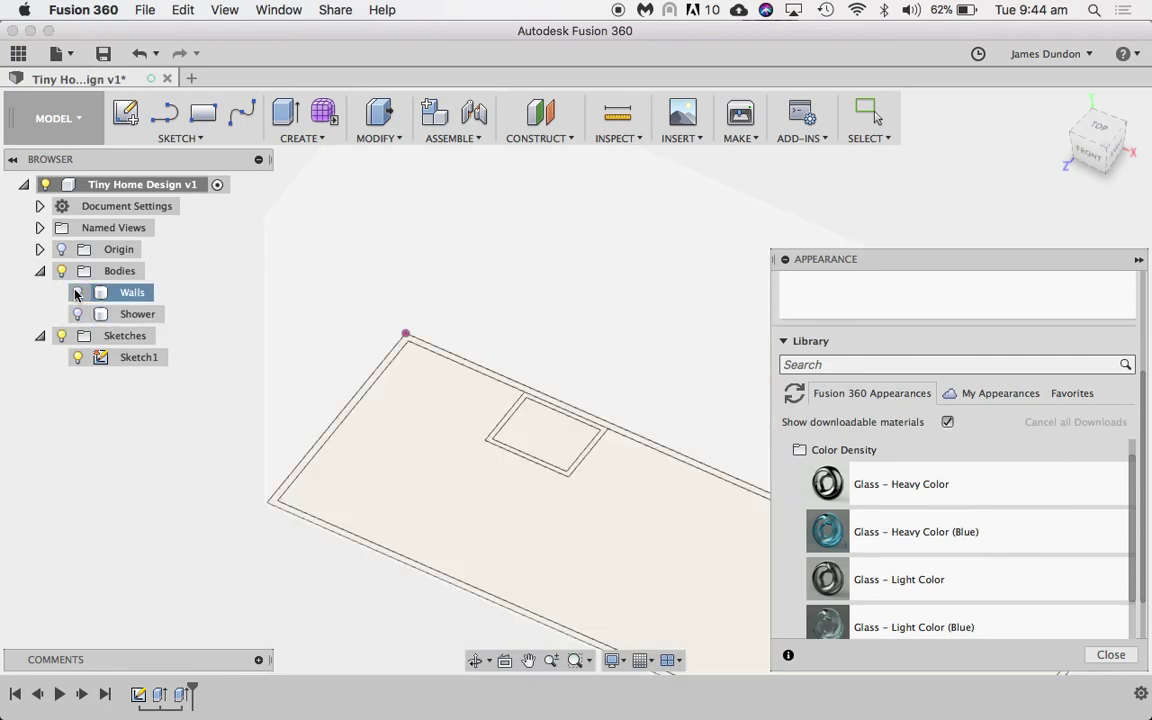
pyautogui.click(78, 314)
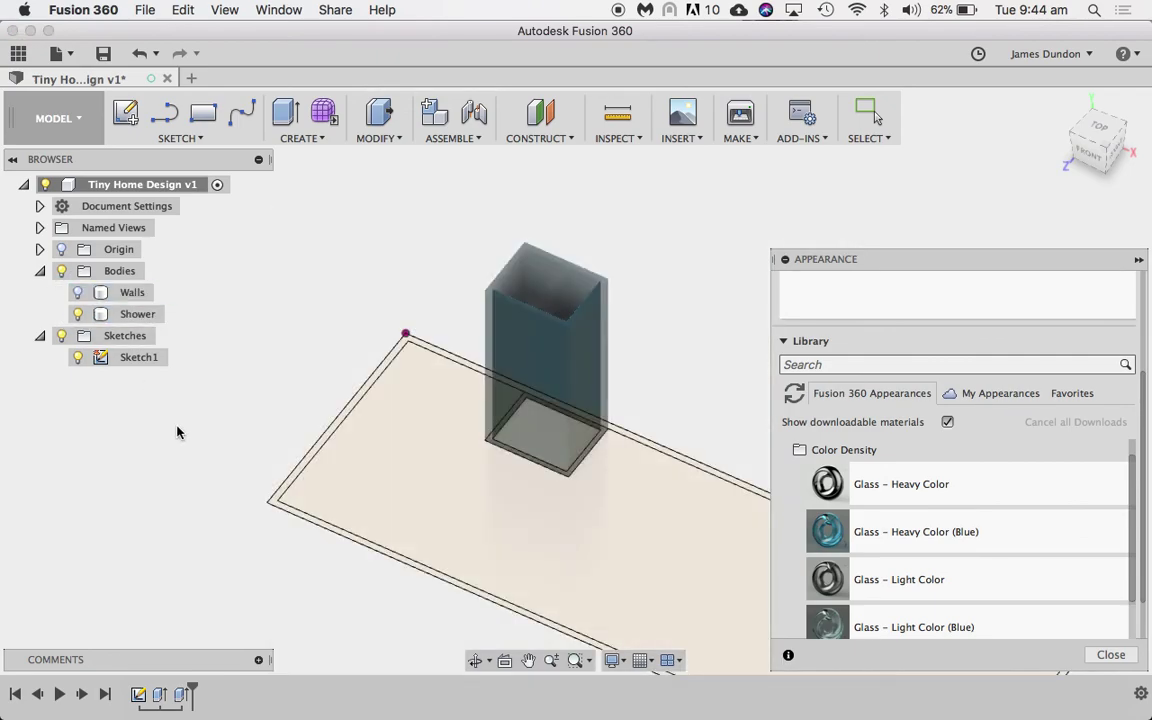
pyautogui.keyDown('shift'); pyautogui.scroll(-1, 613, 317); pyautogui.keyUp('shift')
pyautogui.click(613, 317)
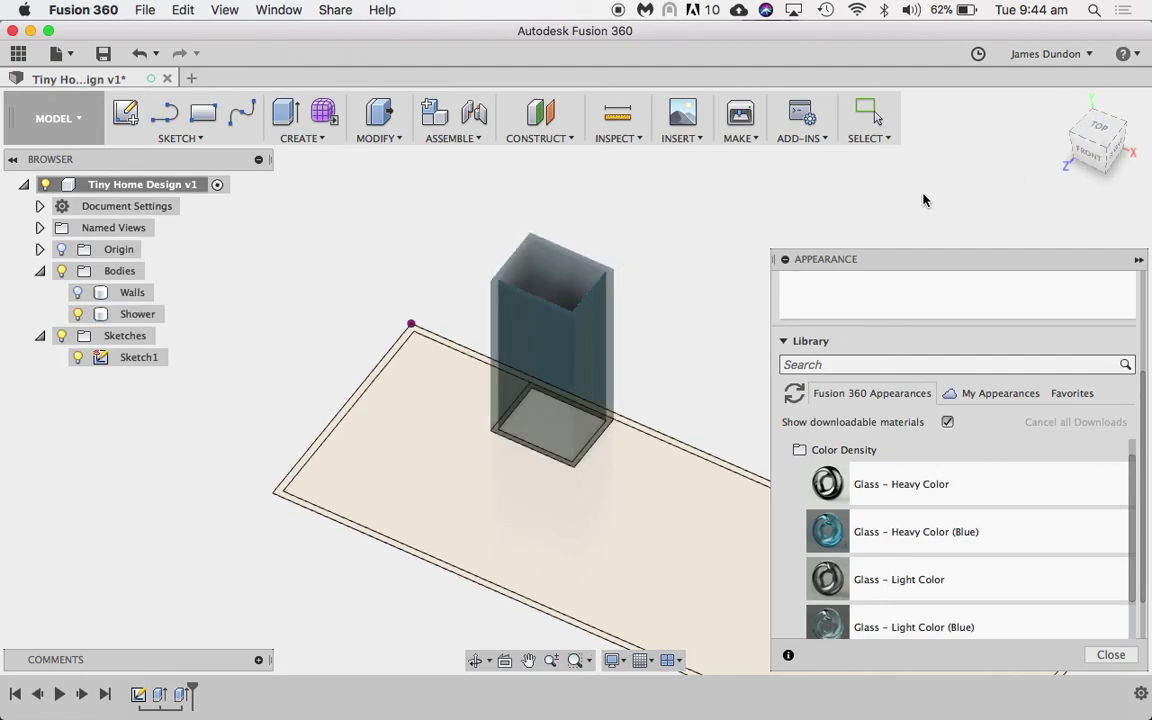
pyautogui.keyDown('shift'); pyautogui.scroll(-2, 923, 200); pyautogui.keyUp('shift')
pyautogui.keyDown('shift'); pyautogui.scroll(5, 923, 200); pyautogui.keyUp('shift')
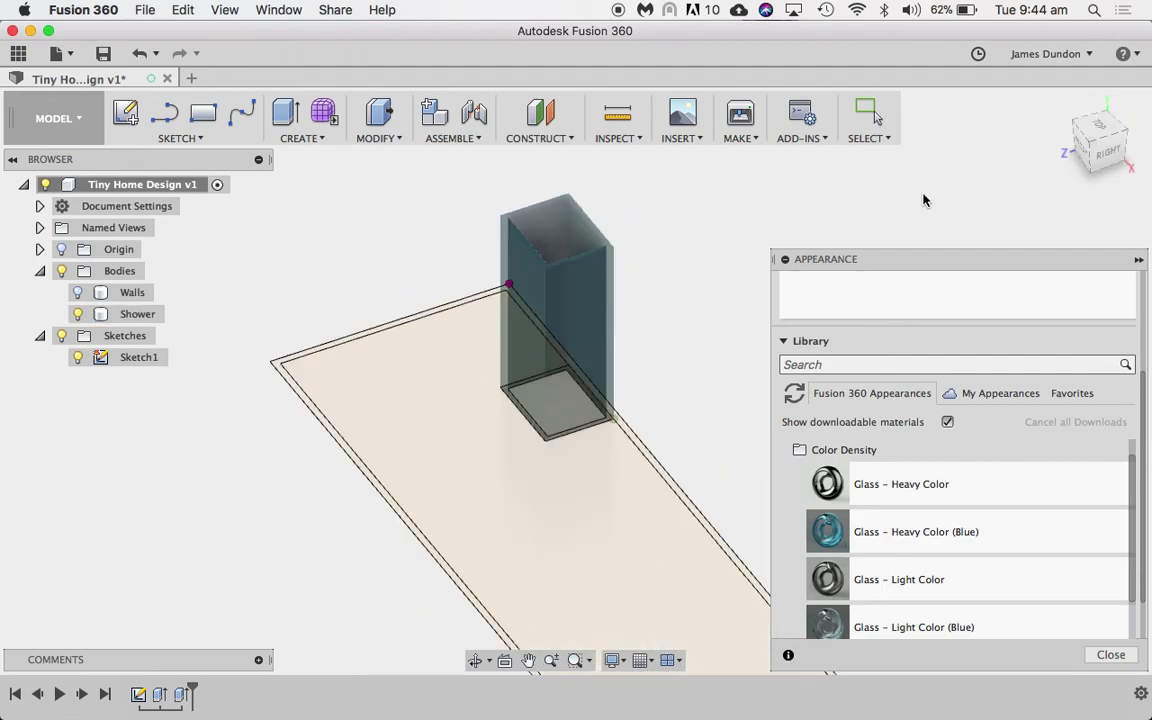
pyautogui.keyDown('shift'); pyautogui.scroll(-3, 923, 200); pyautogui.keyUp('shift')
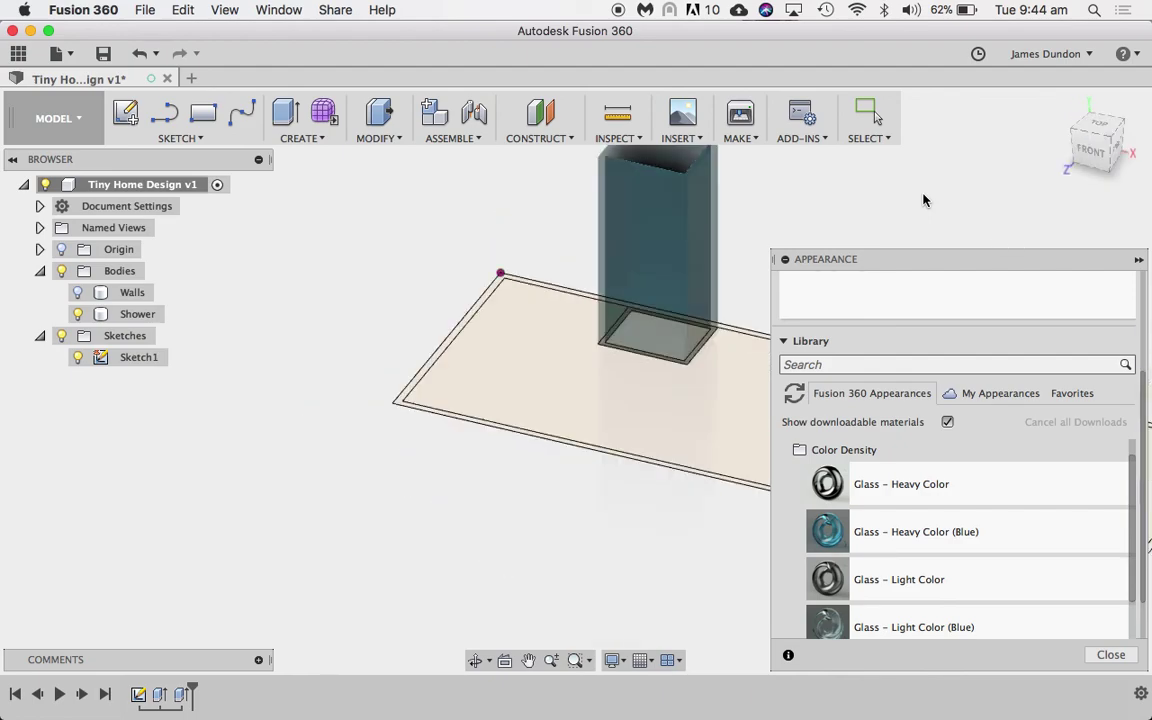
pyautogui.keyDown('shift'); pyautogui.scroll(1, 923, 200); pyautogui.keyUp('shift')
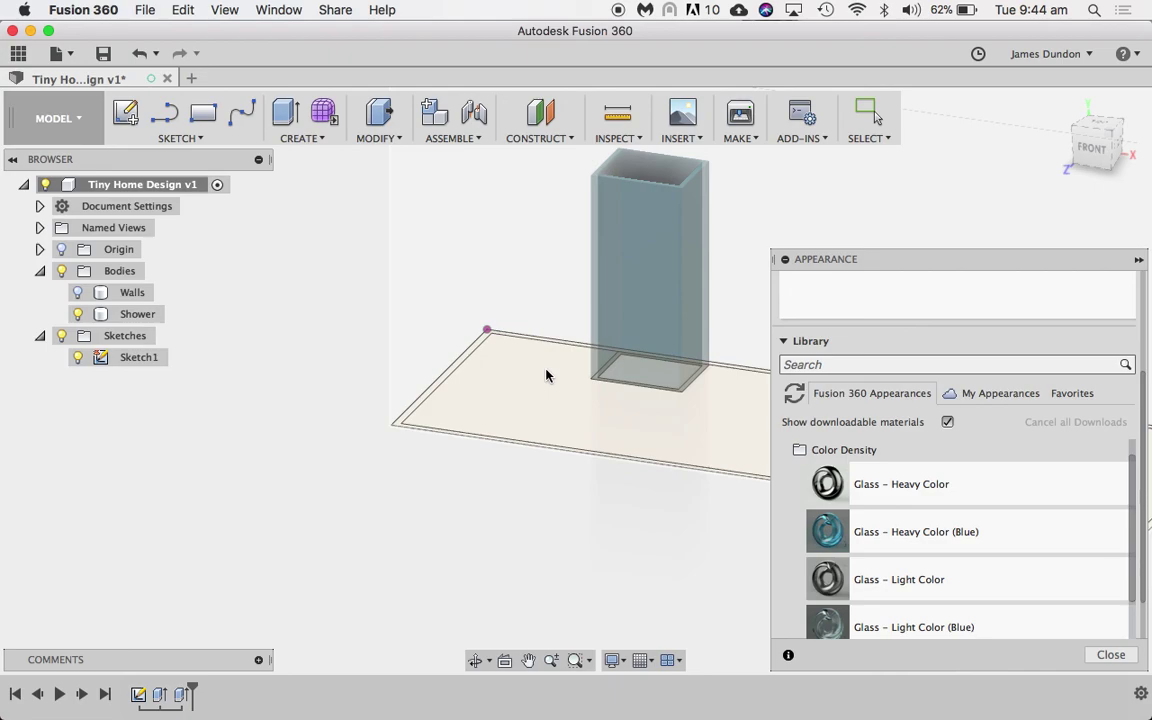
pyautogui.click(1138, 259)
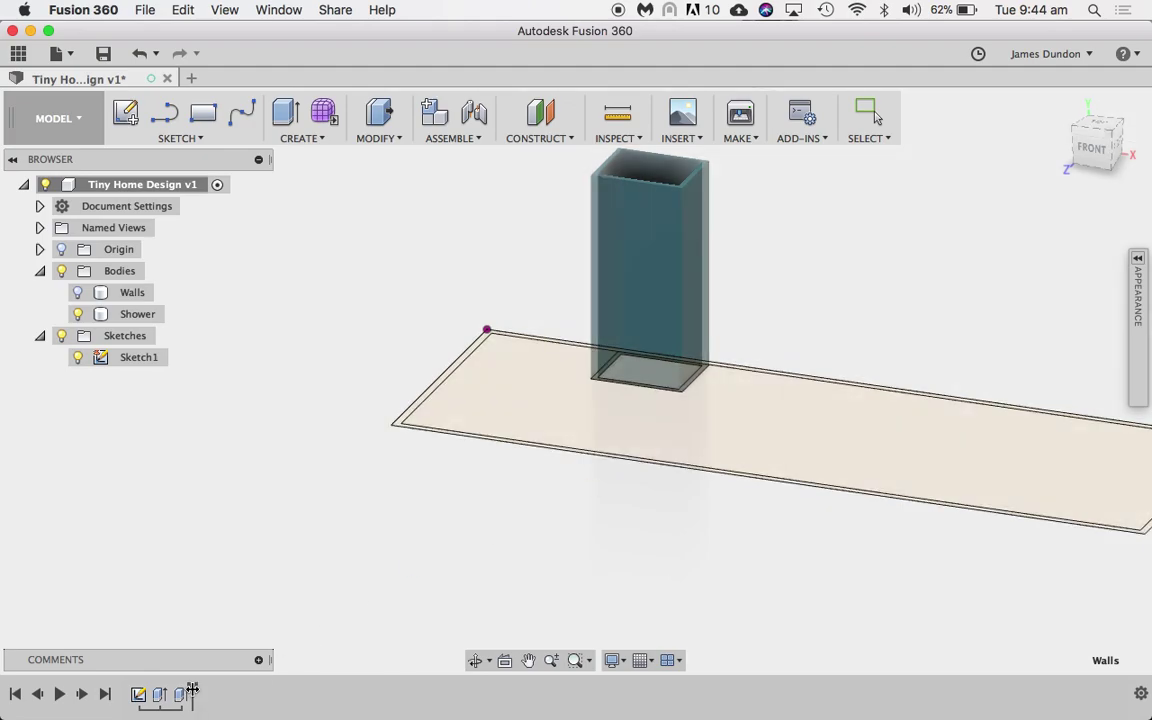
pyautogui.moveTo(196, 697)
pyautogui.mouseDown()
pyautogui.moveTo(167, 689)
pyautogui.moveTo(208, 686)
pyautogui.moveTo(193, 689)
pyautogui.mouseUp()
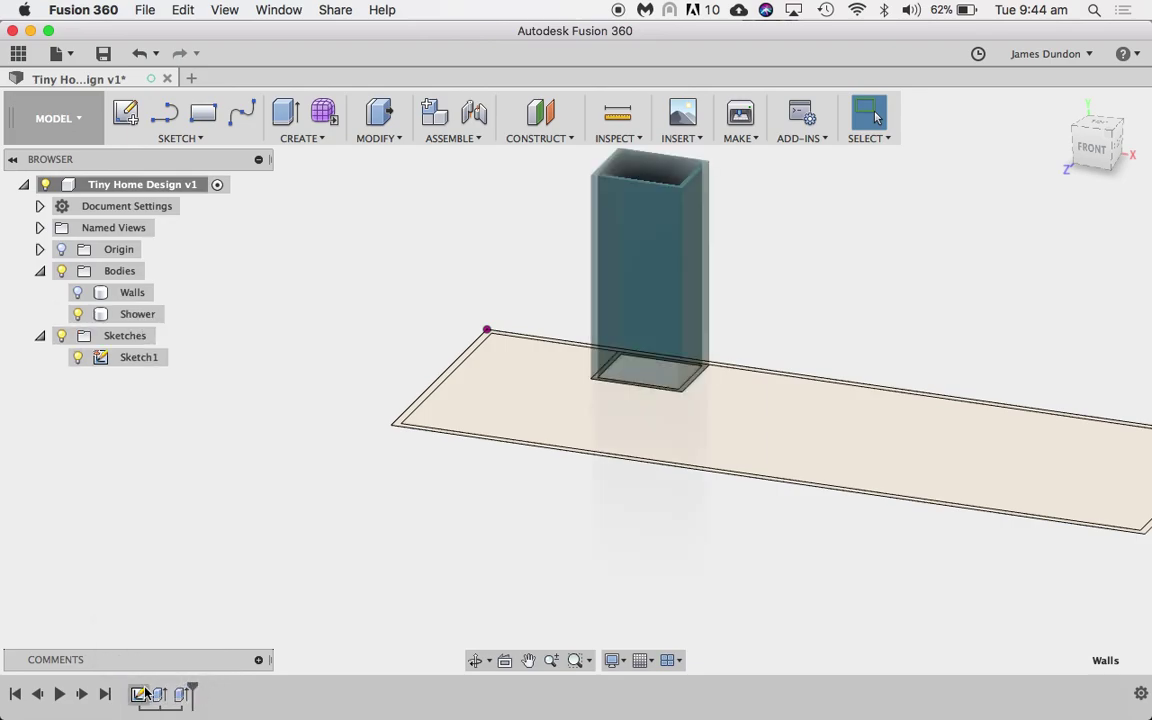
# Step: Edit Sketch1 to set the shower rectangle's horizontal width to 900 mm, and finish the sketch
pyautogui.doubleClick(118, 357)
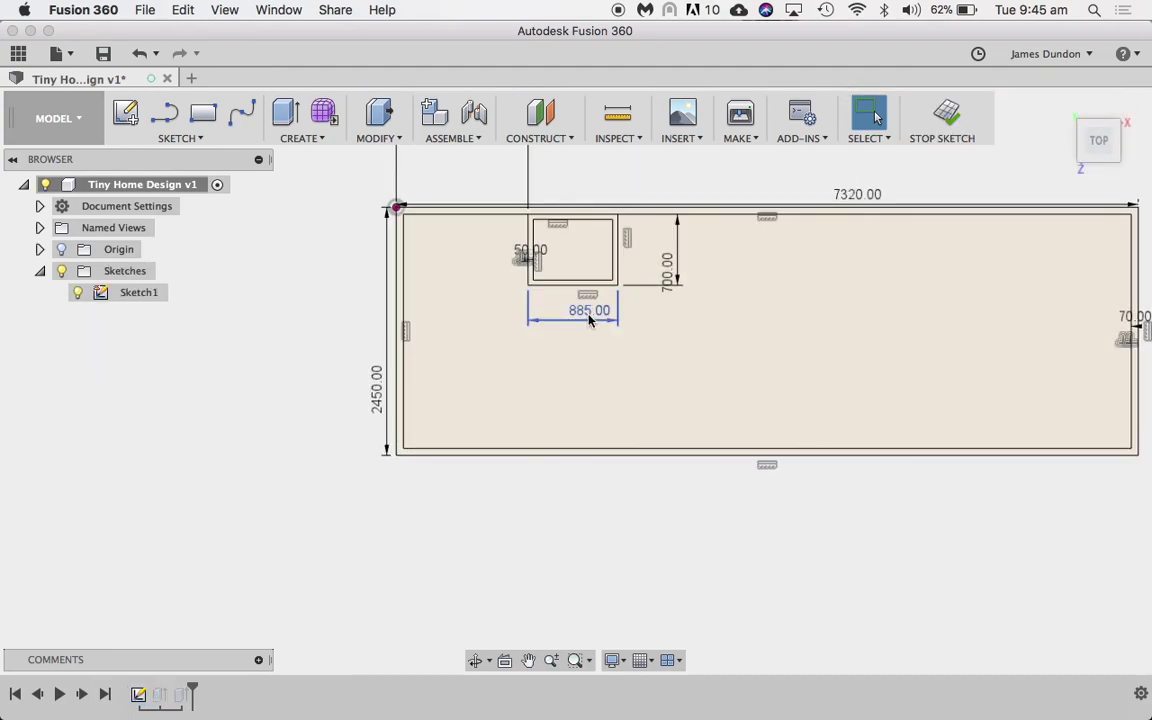
pyautogui.doubleClick(590, 319)
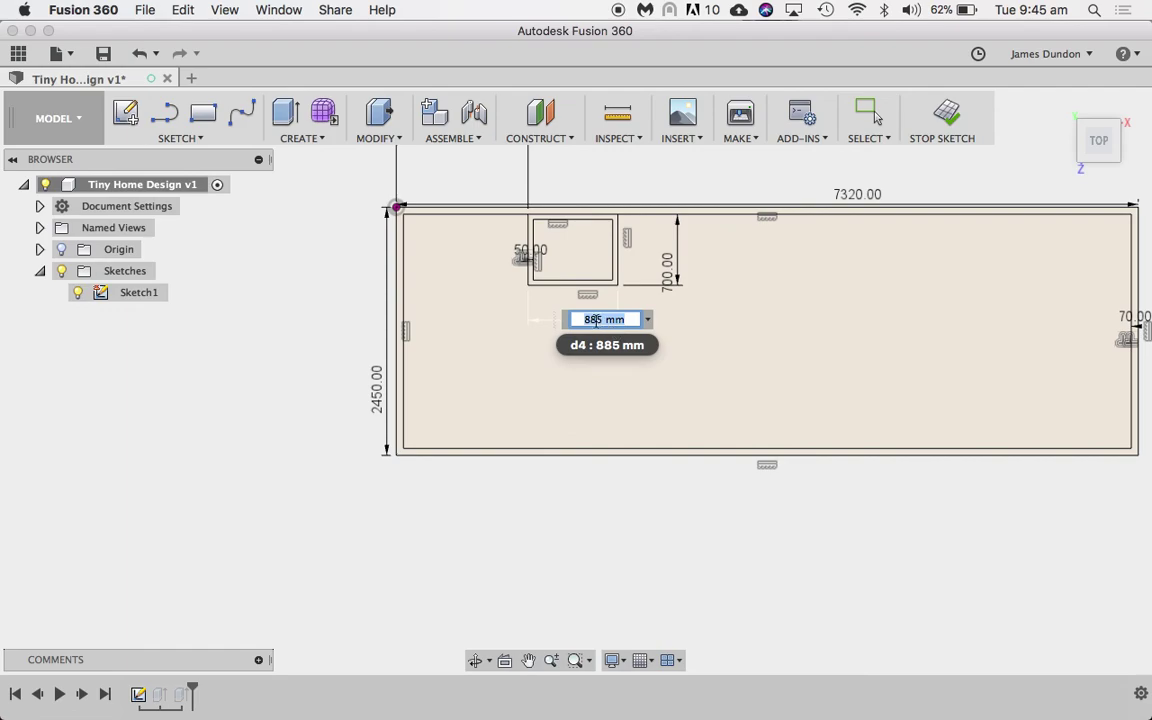
pyautogui.doubleClick(594, 320)
pyautogui.write('900')
pyautogui.press('Return')
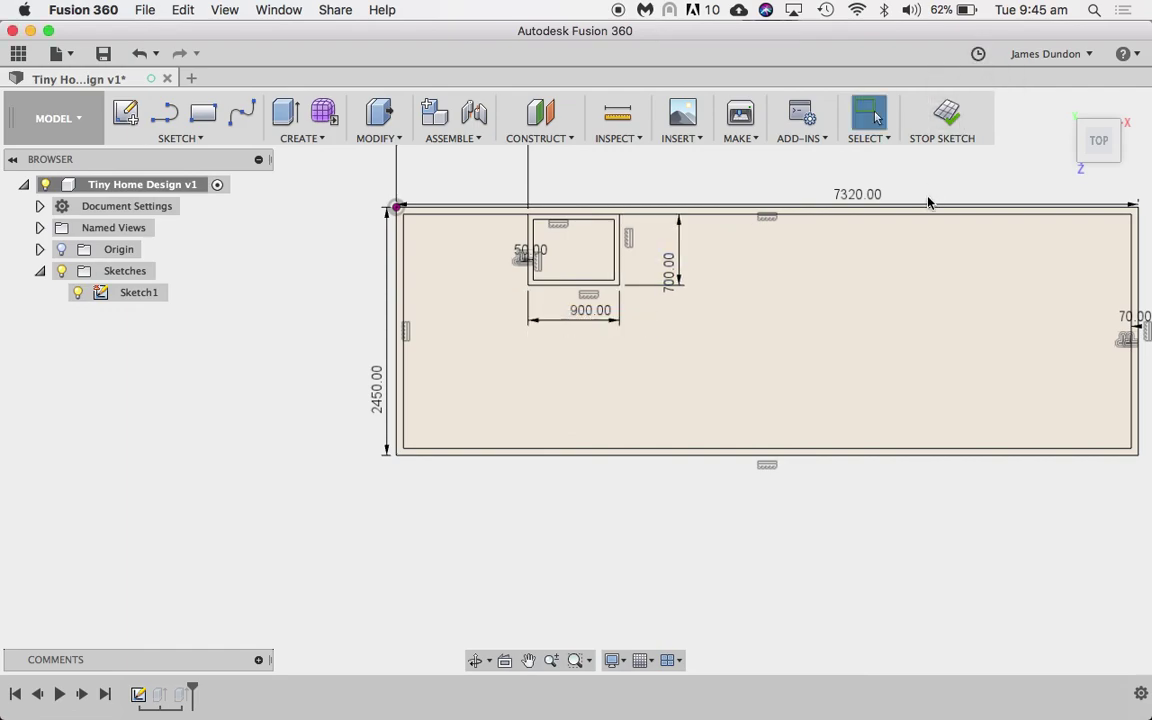
pyautogui.click(944, 115)
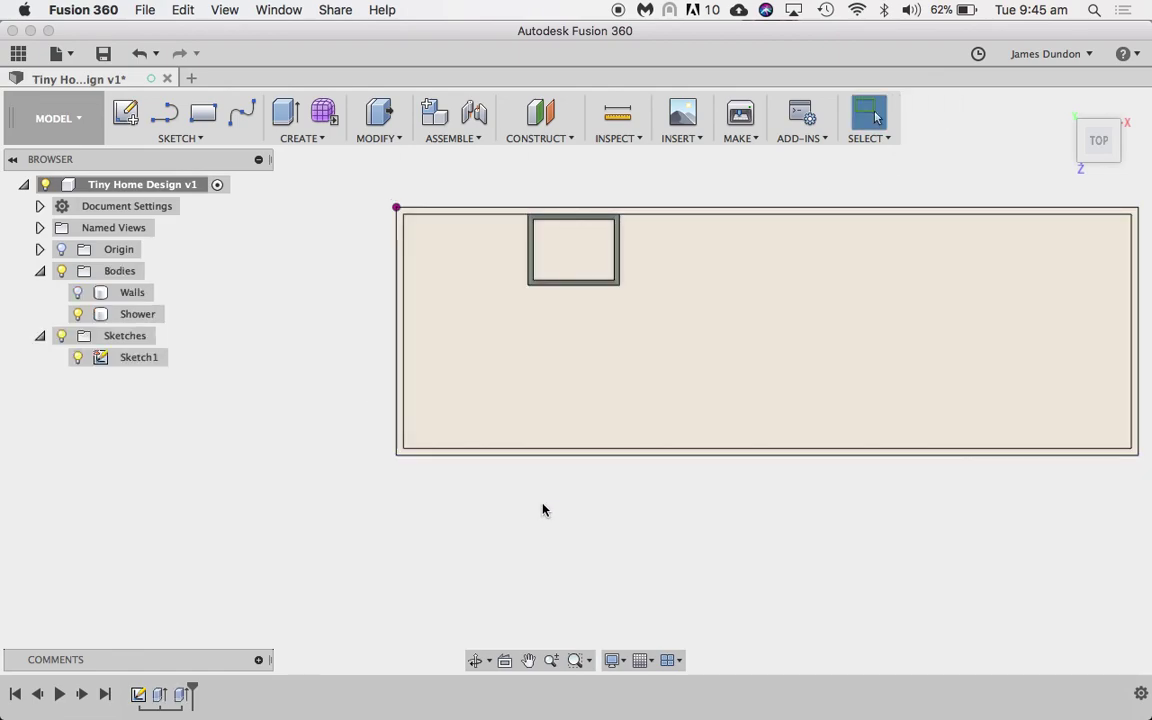
pyautogui.keyDown('shift'); pyautogui.scroll(-5, 543, 510); pyautogui.keyUp('shift')
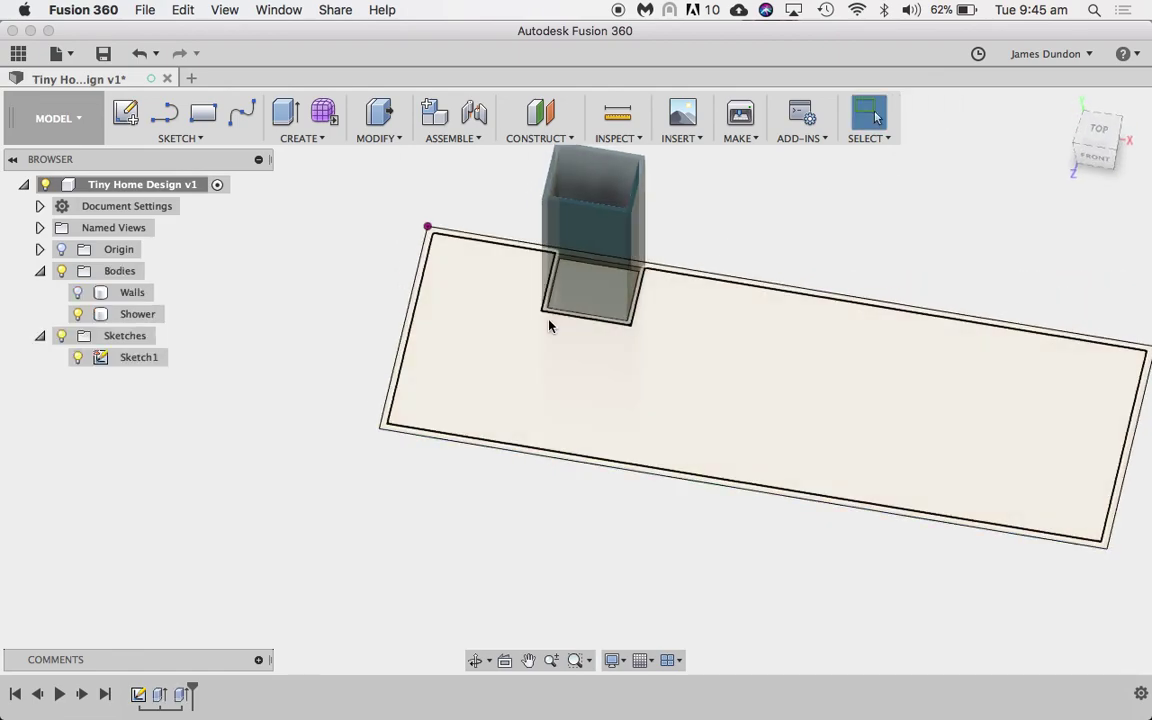